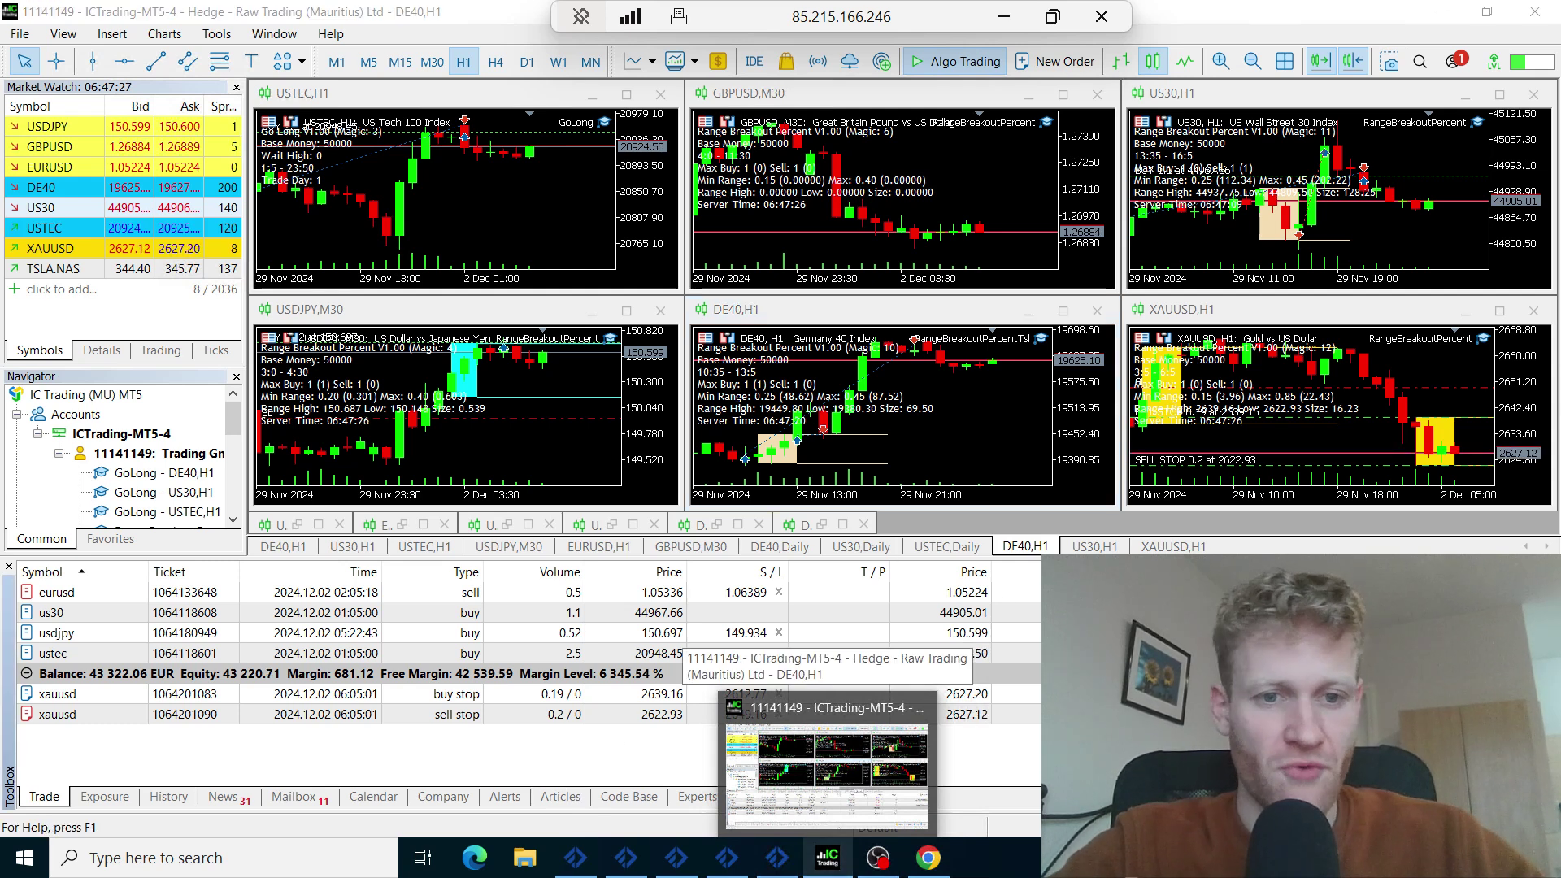
Review the account's closed-trade history from the overall totals back to the first trades of March 2024, and return to the open positions
{"action": "left_click", "coordinate": [958, 418]}
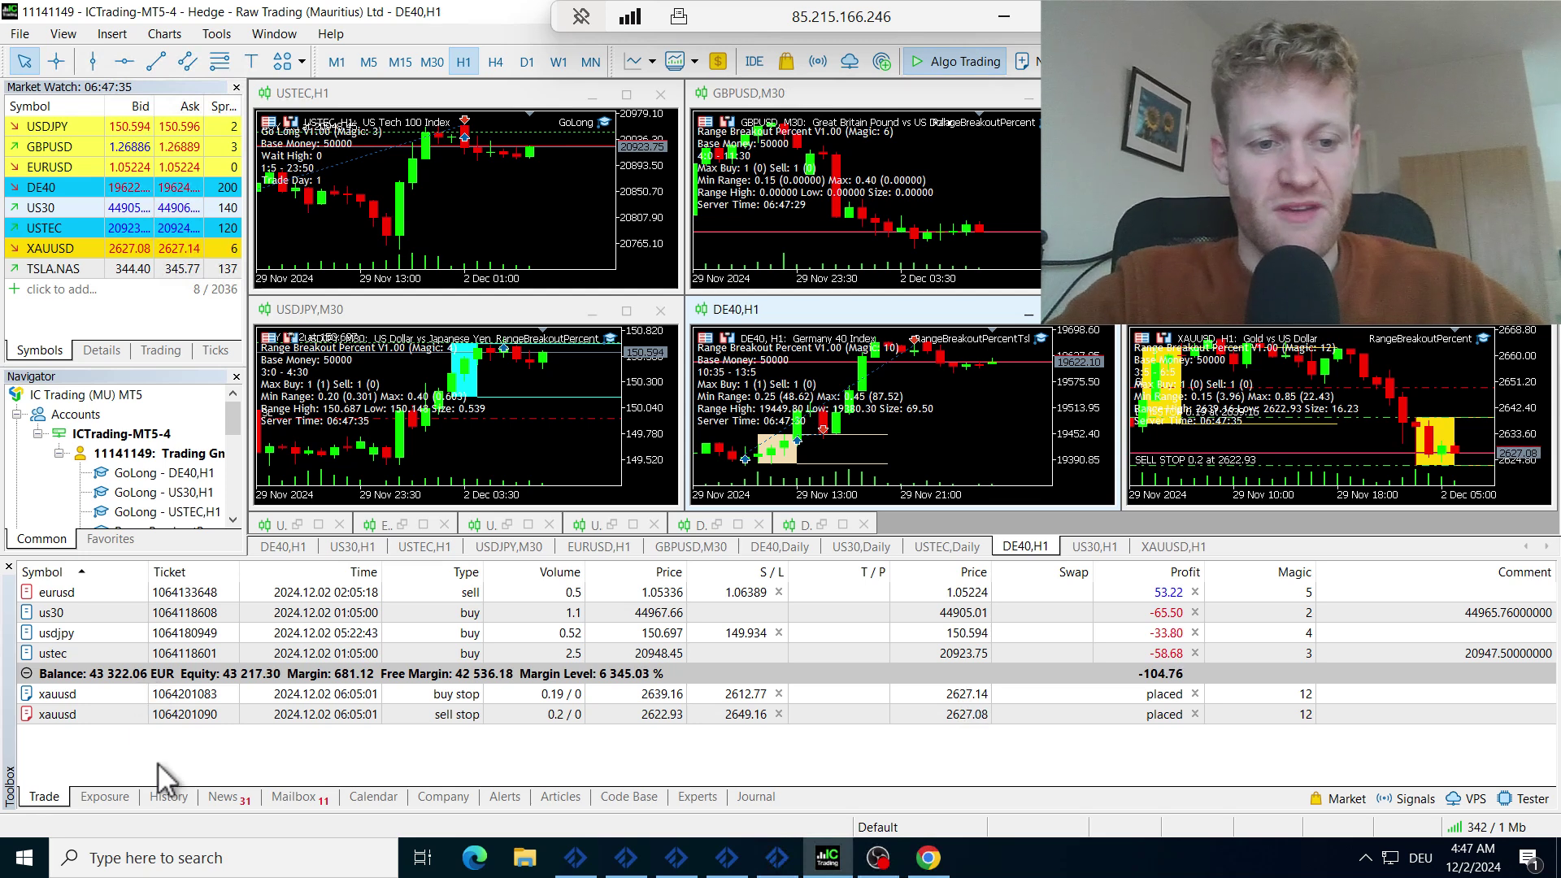
{"action": "left_click", "coordinate": [168, 799]}
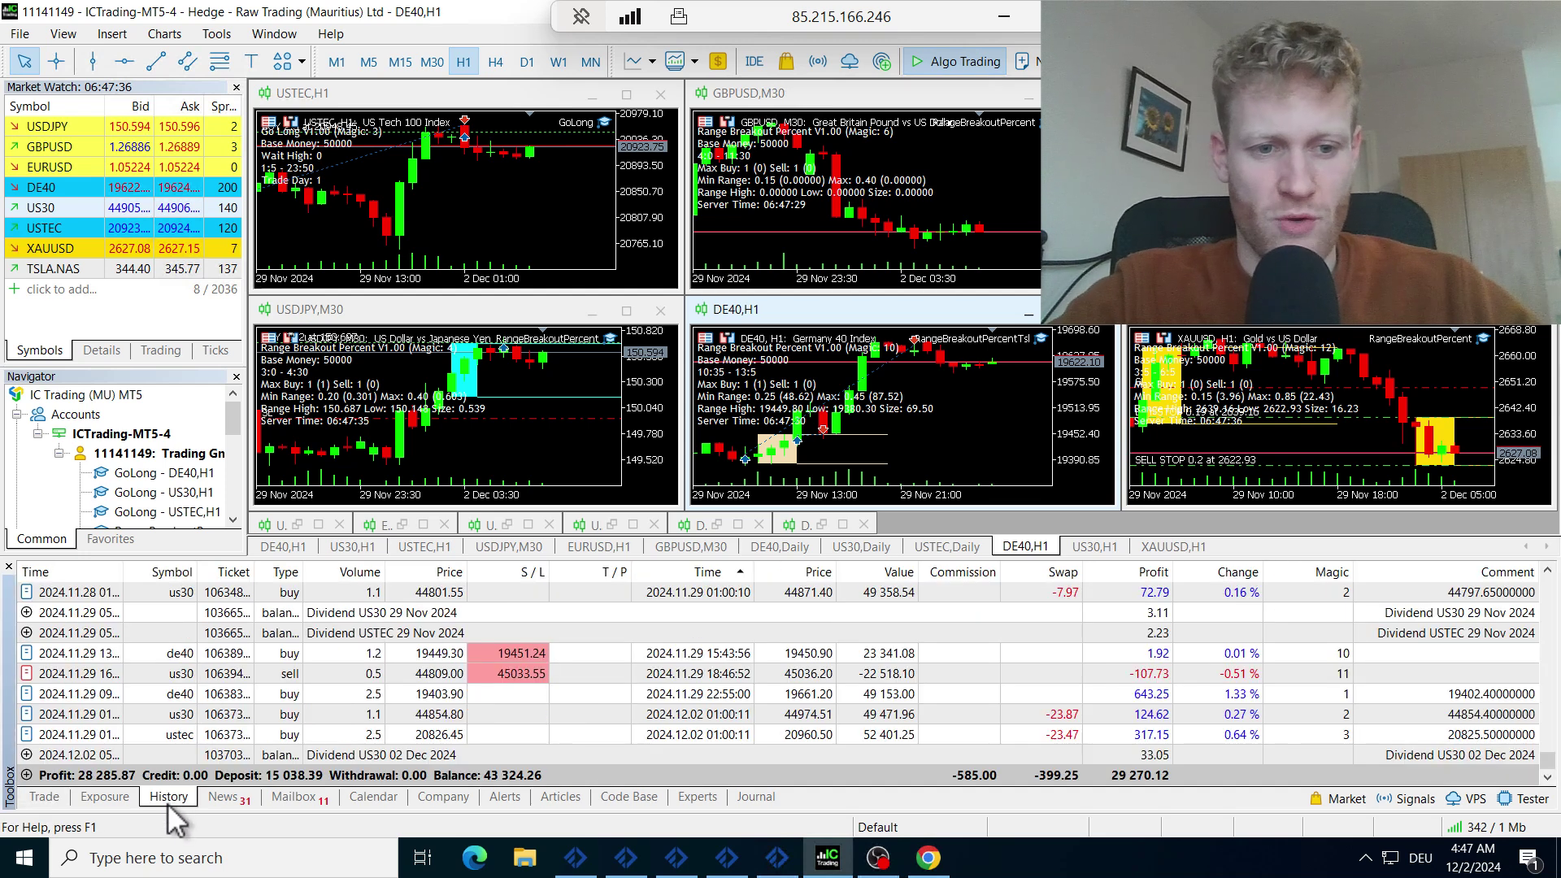
{"action": "left_click", "coordinate": [252, 775]}
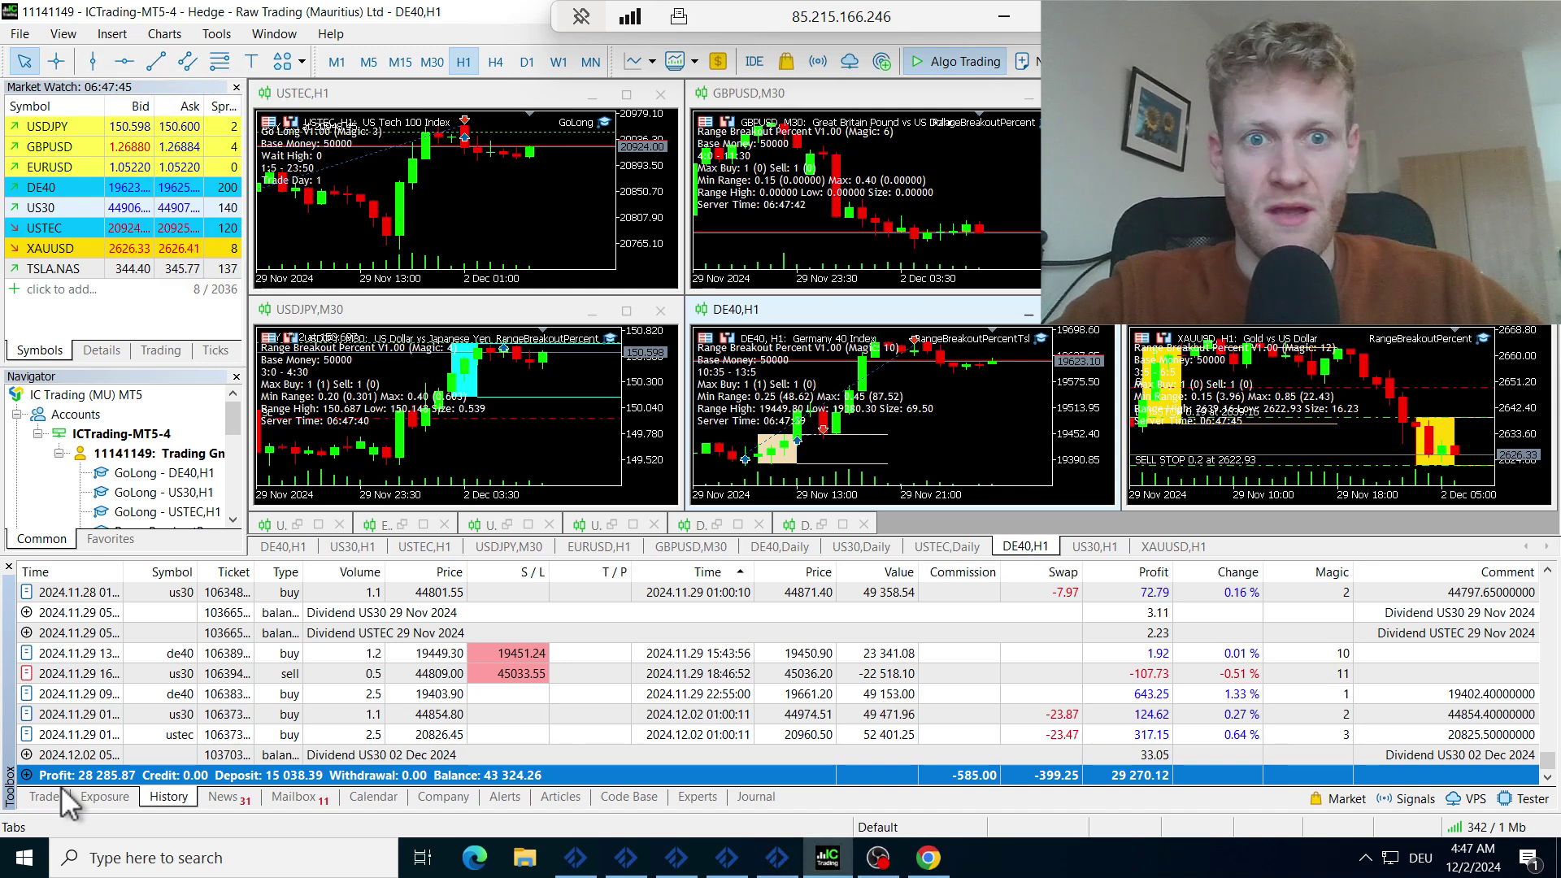
{"action": "left_click", "coordinate": [470, 467]}
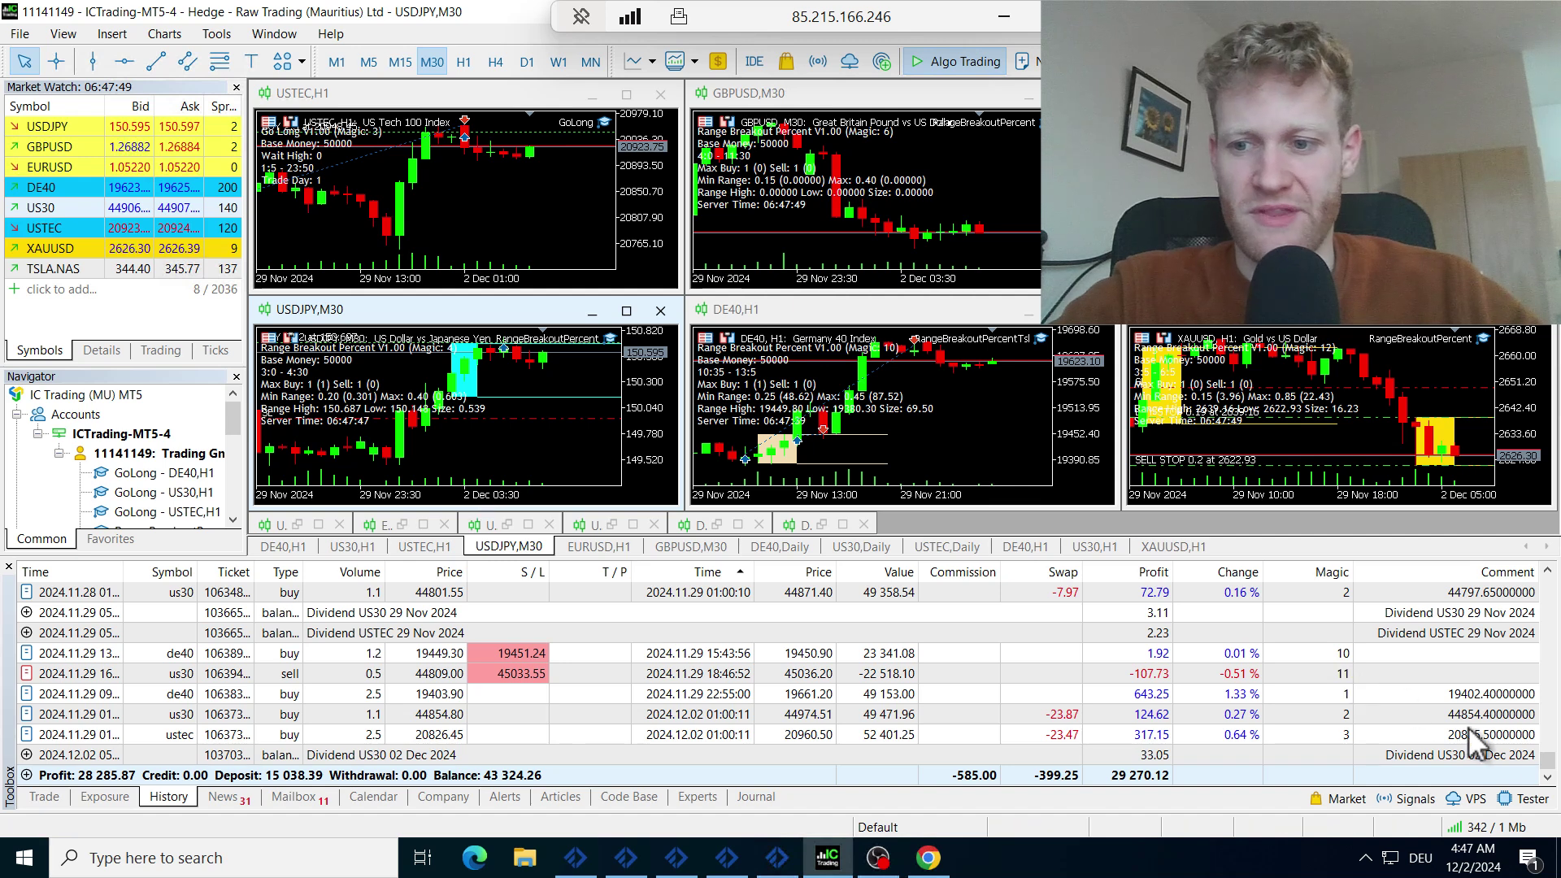
{"action": "left_click_drag", "start_coordinate": [1545, 772], "coordinate": [1219, 585]}
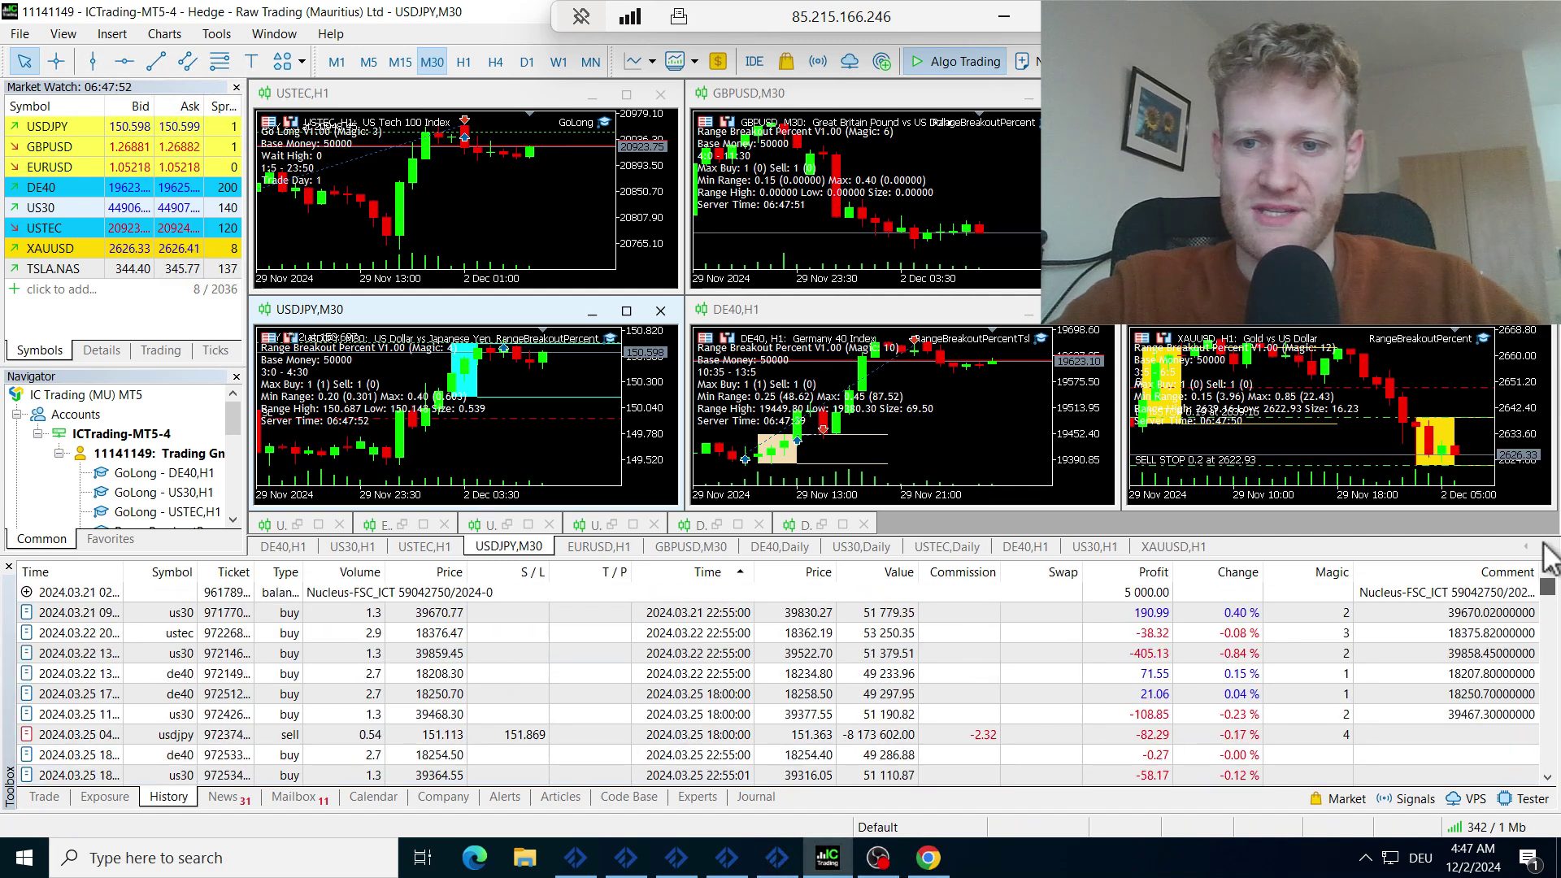
{"action": "left_click", "coordinate": [1018, 613]}
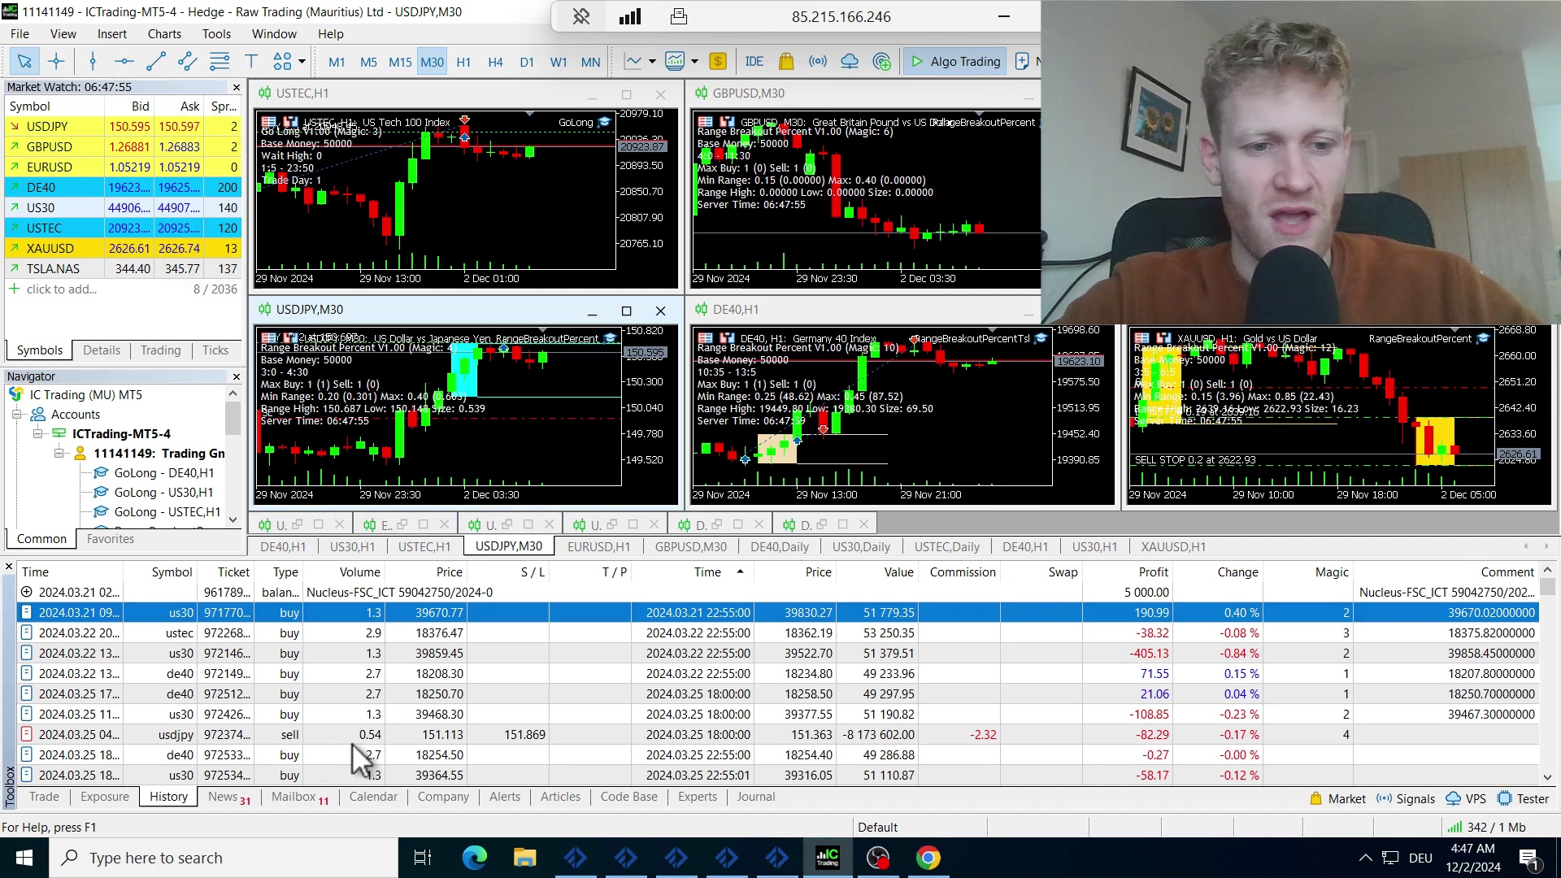
{"action": "left_click", "coordinate": [45, 798]}
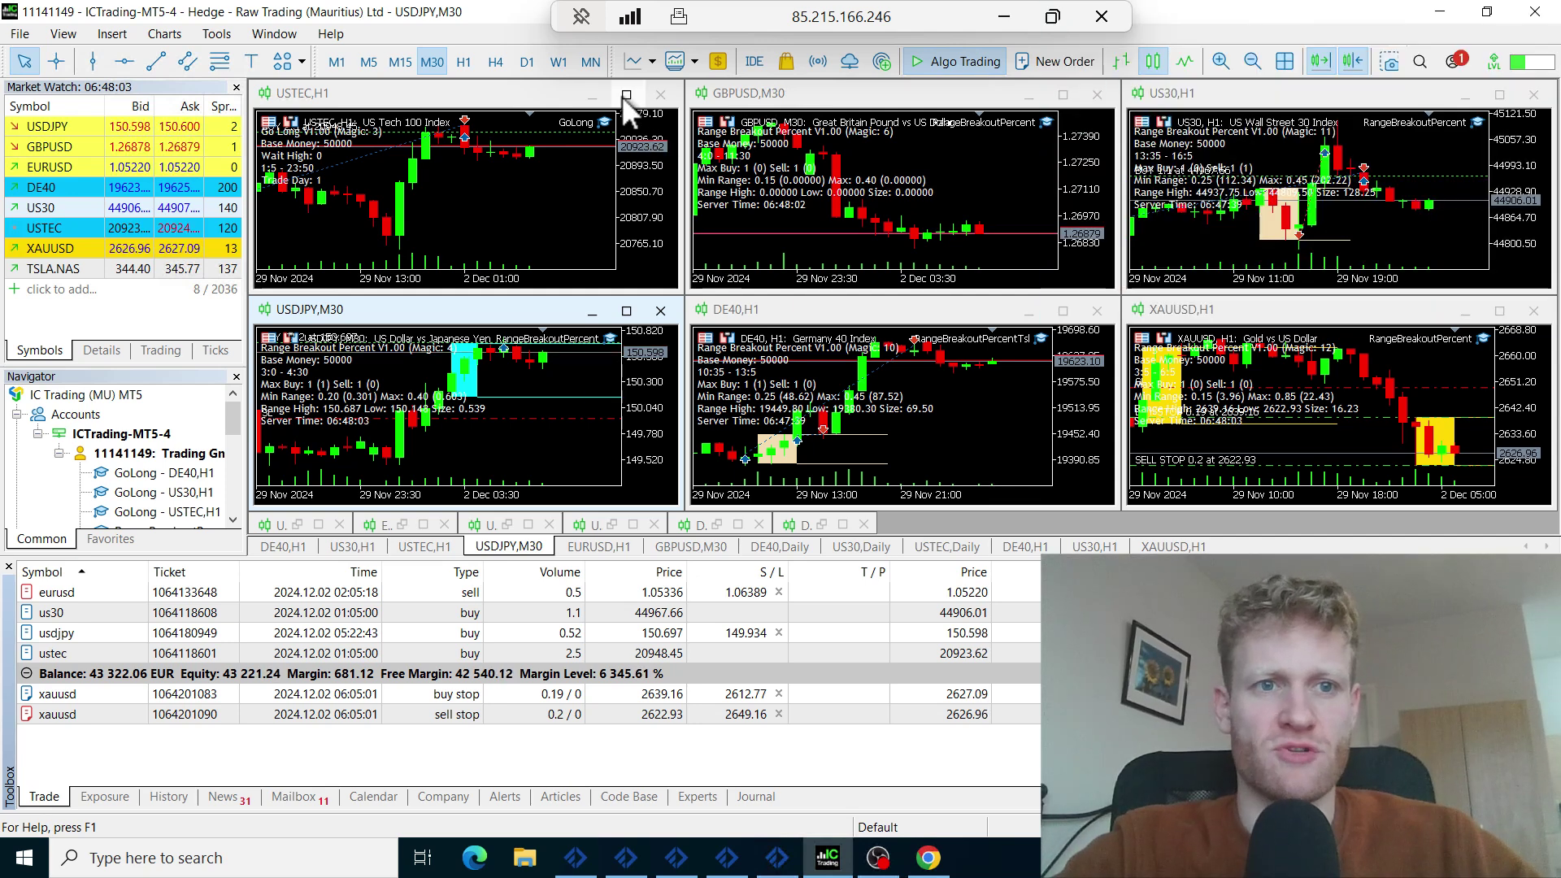
Maximize the USTEC H1 chart and measure the price move from the early-November low to the latest trades
{"action": "left_click", "coordinate": [624, 95]}
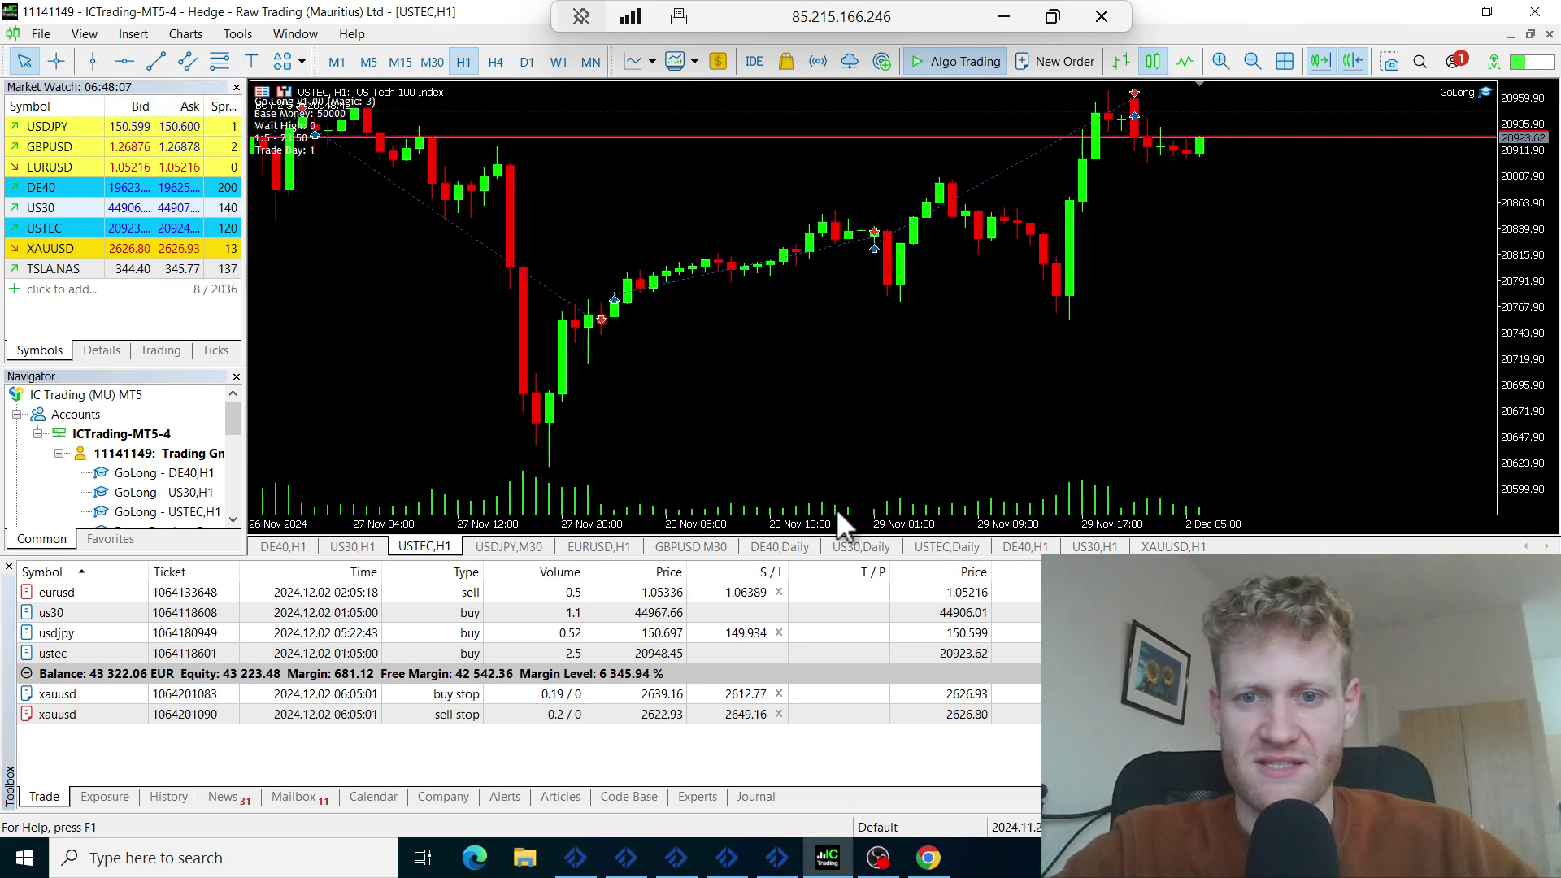
{"action": "left_click_drag", "start_coordinate": [837, 524], "coordinate": [680, 524]}
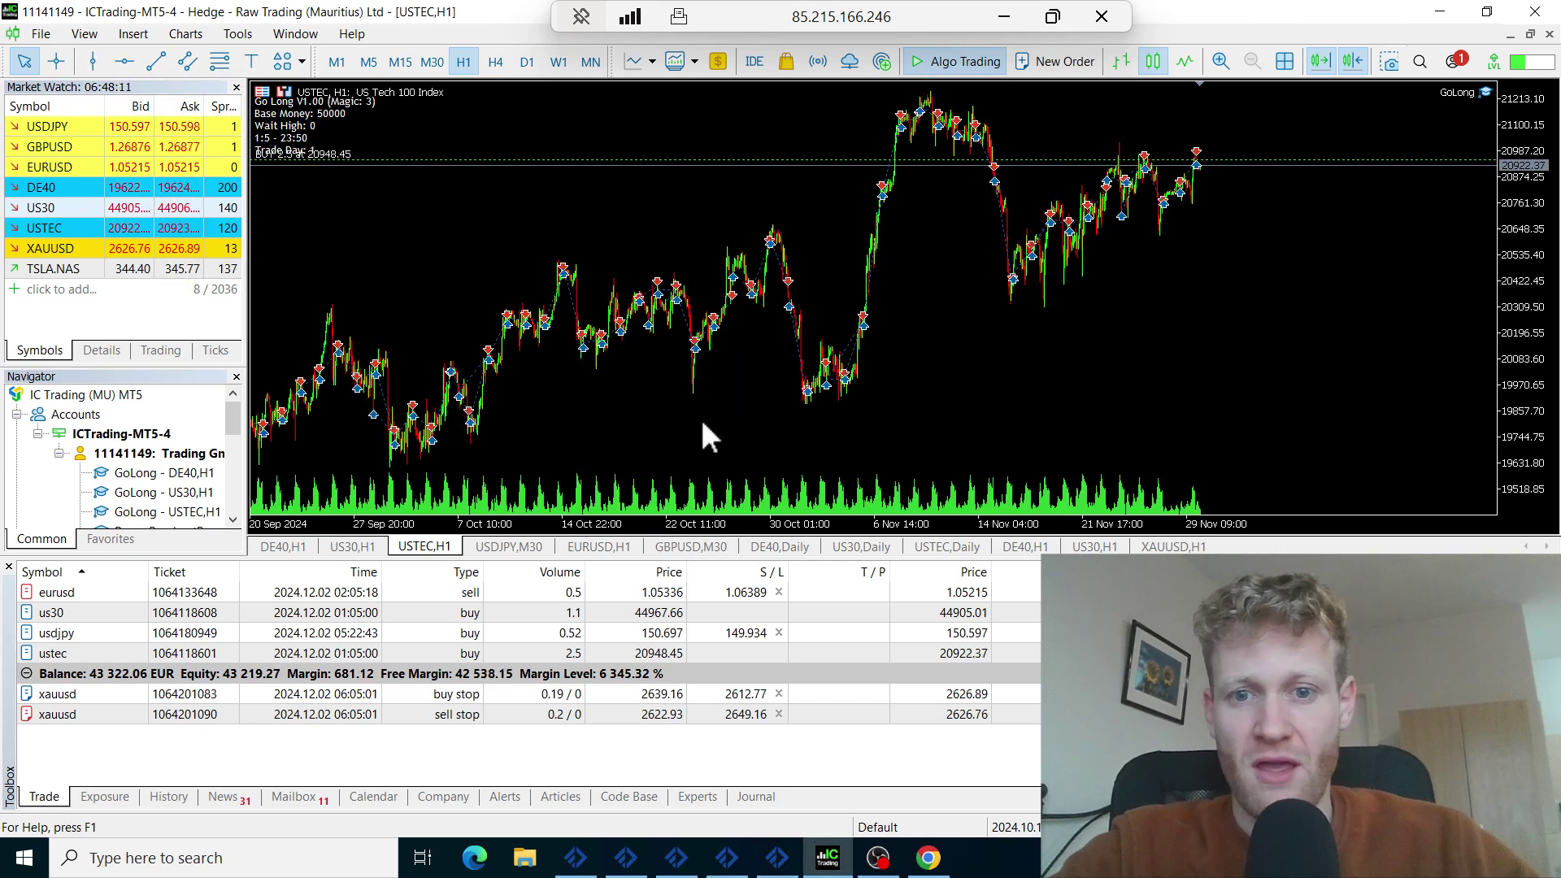
{"action": "middle_click", "coordinate": [858, 427]}
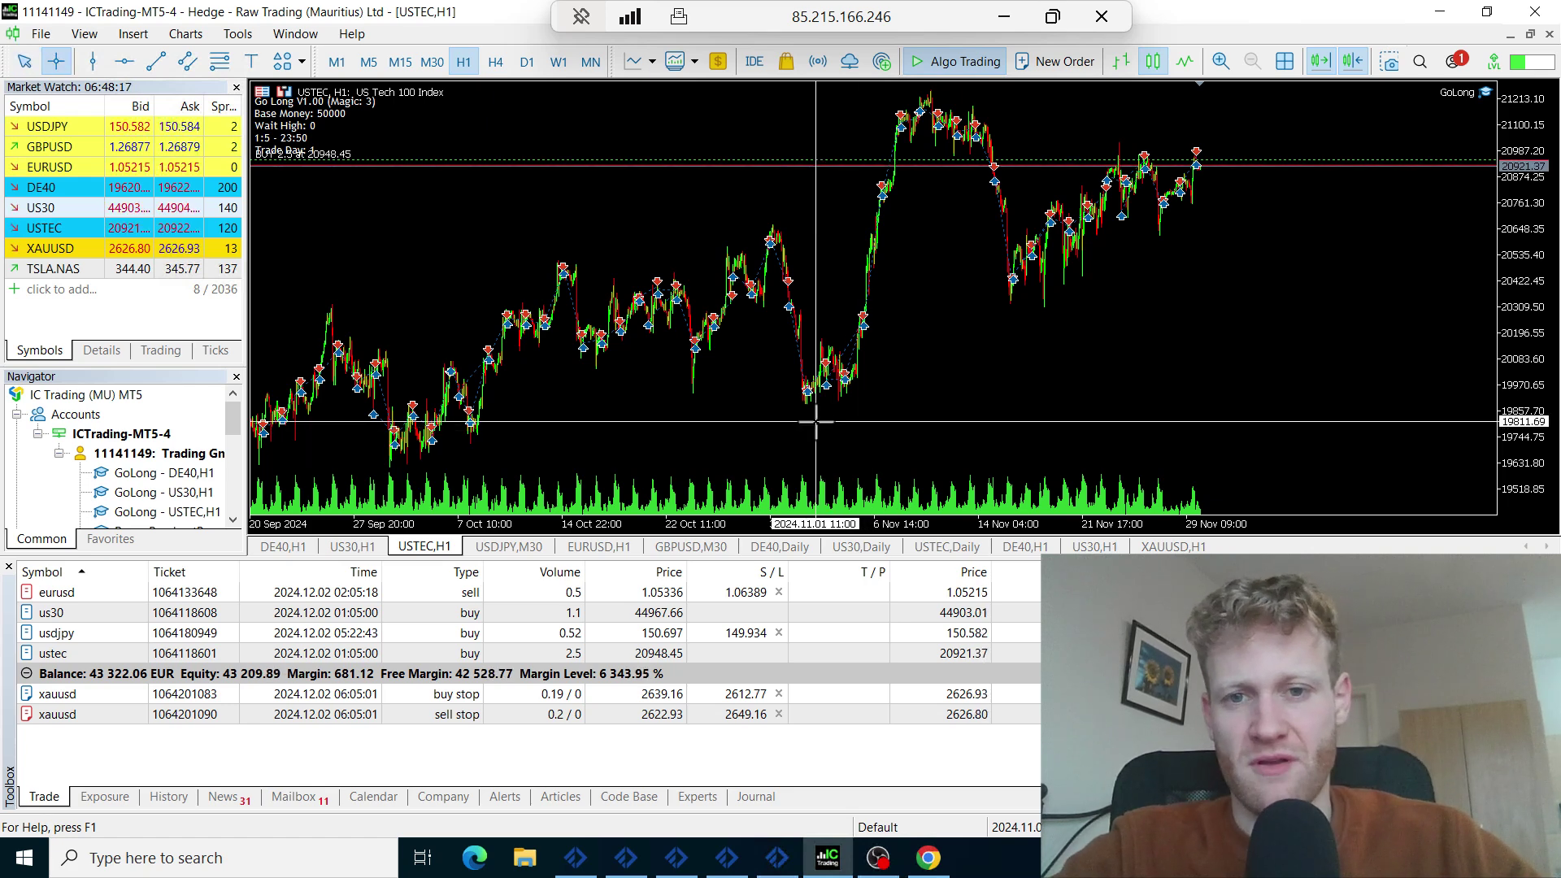
{"action": "left_click_drag", "start_coordinate": [811, 389], "coordinate": [1171, 163]}
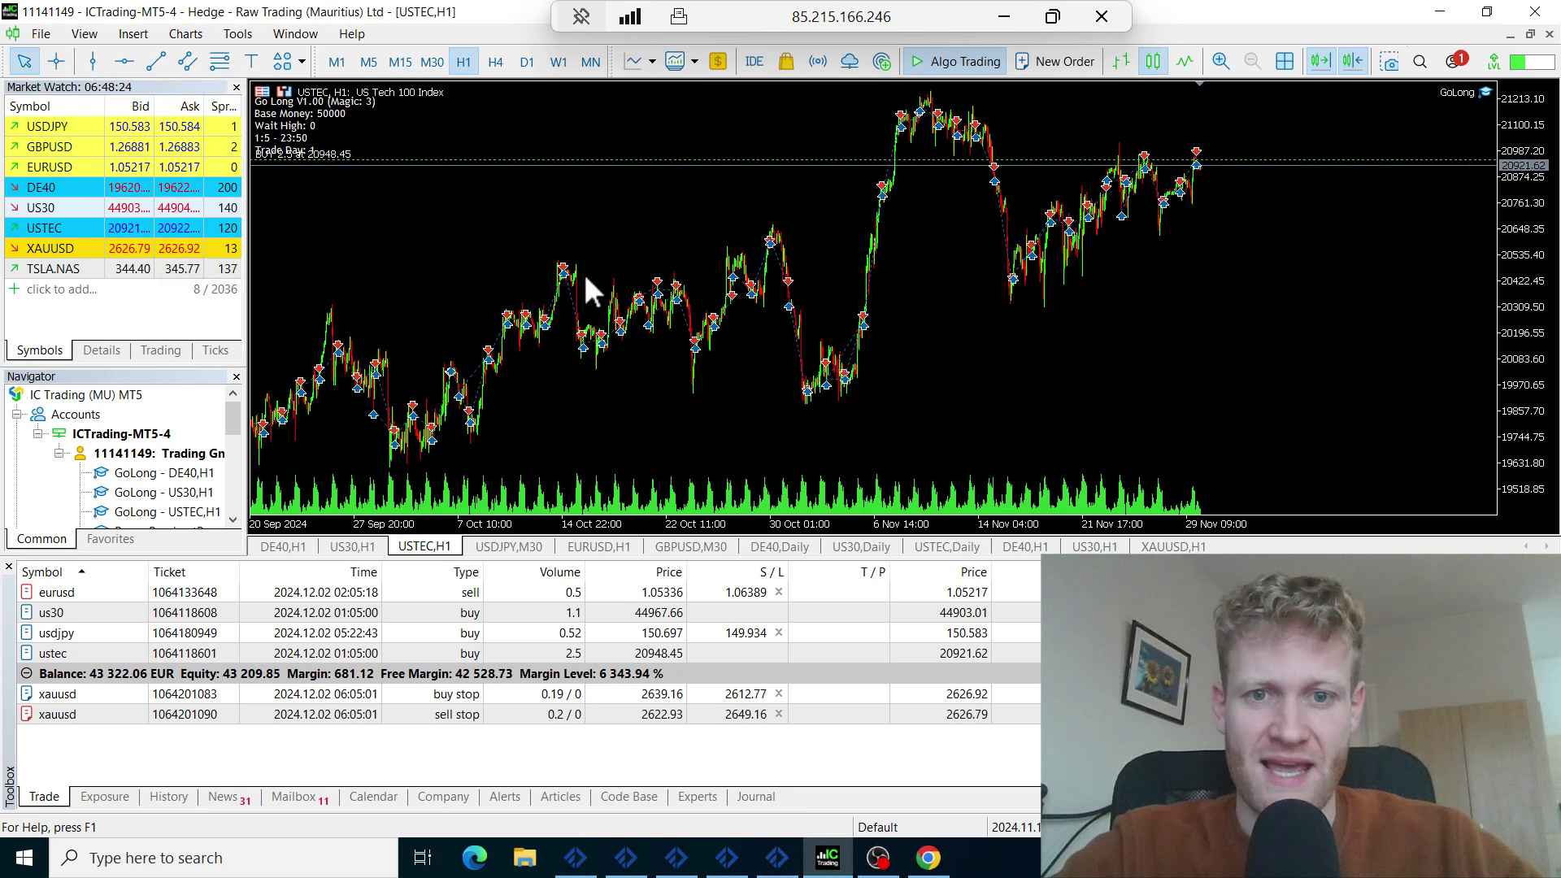
Measure the price move on the US30 H1 chart from the 5 November low to the latest candle
{"action": "left_click", "coordinate": [355, 547]}
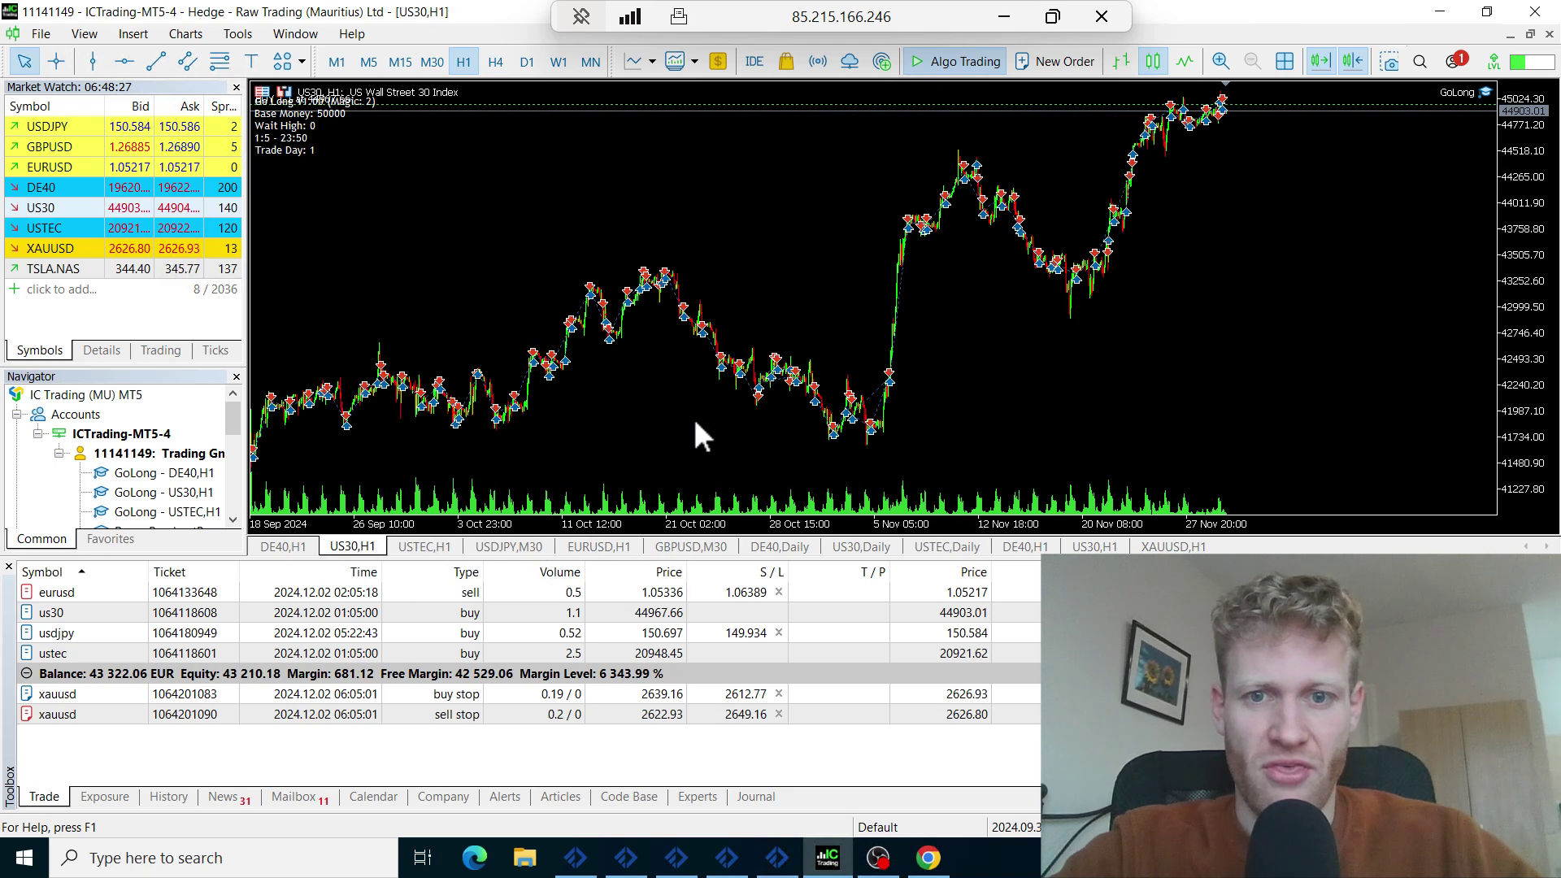
{"action": "middle_click", "coordinate": [836, 412]}
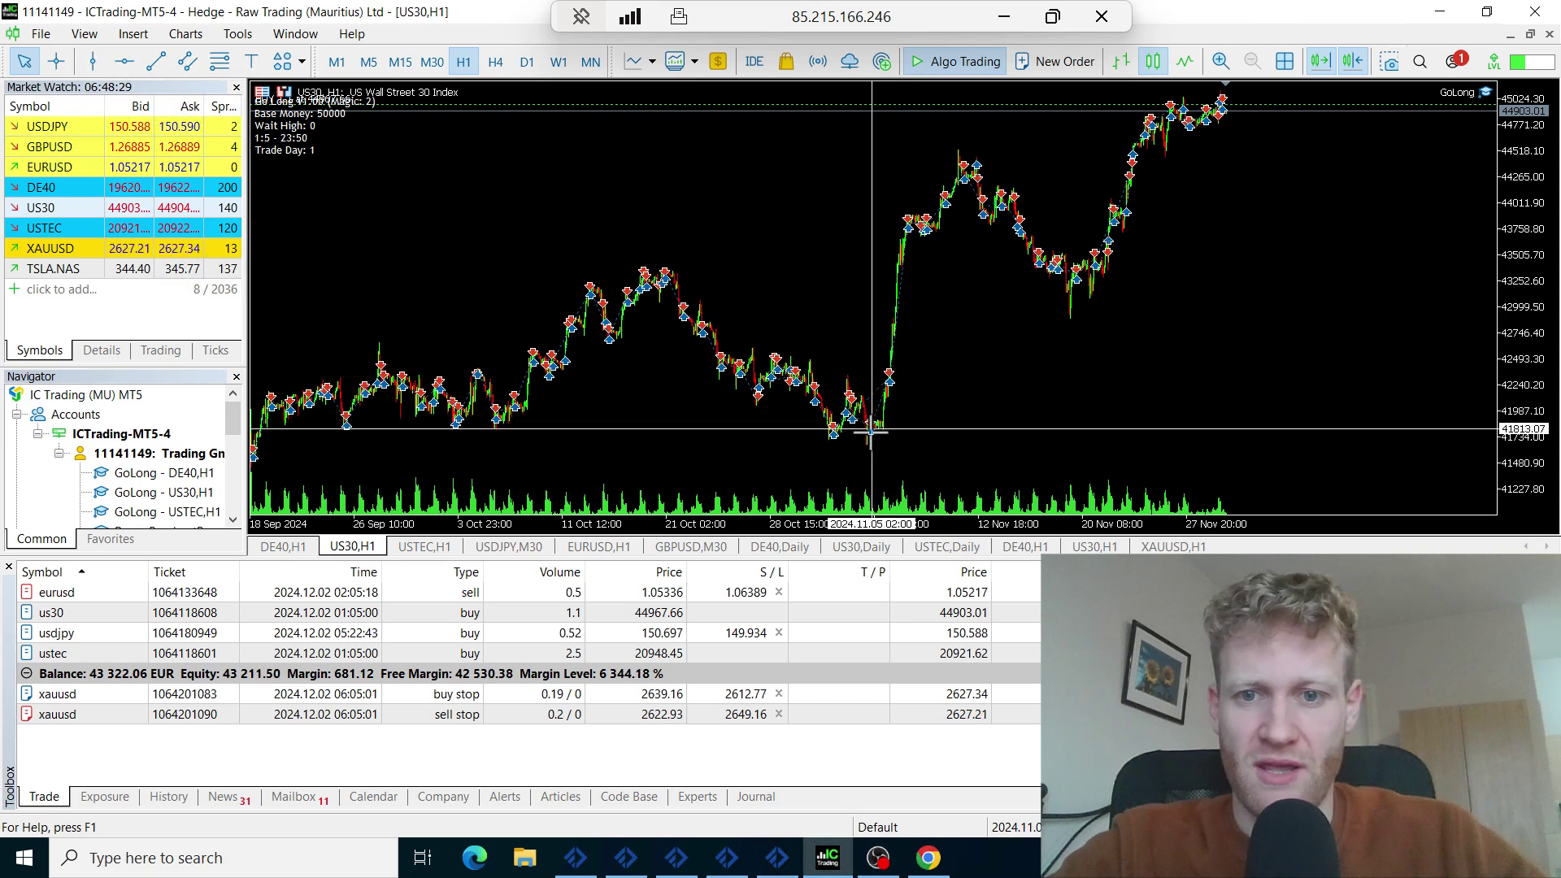
{"action": "left_click_drag", "start_coordinate": [870, 428], "coordinate": [1223, 96]}
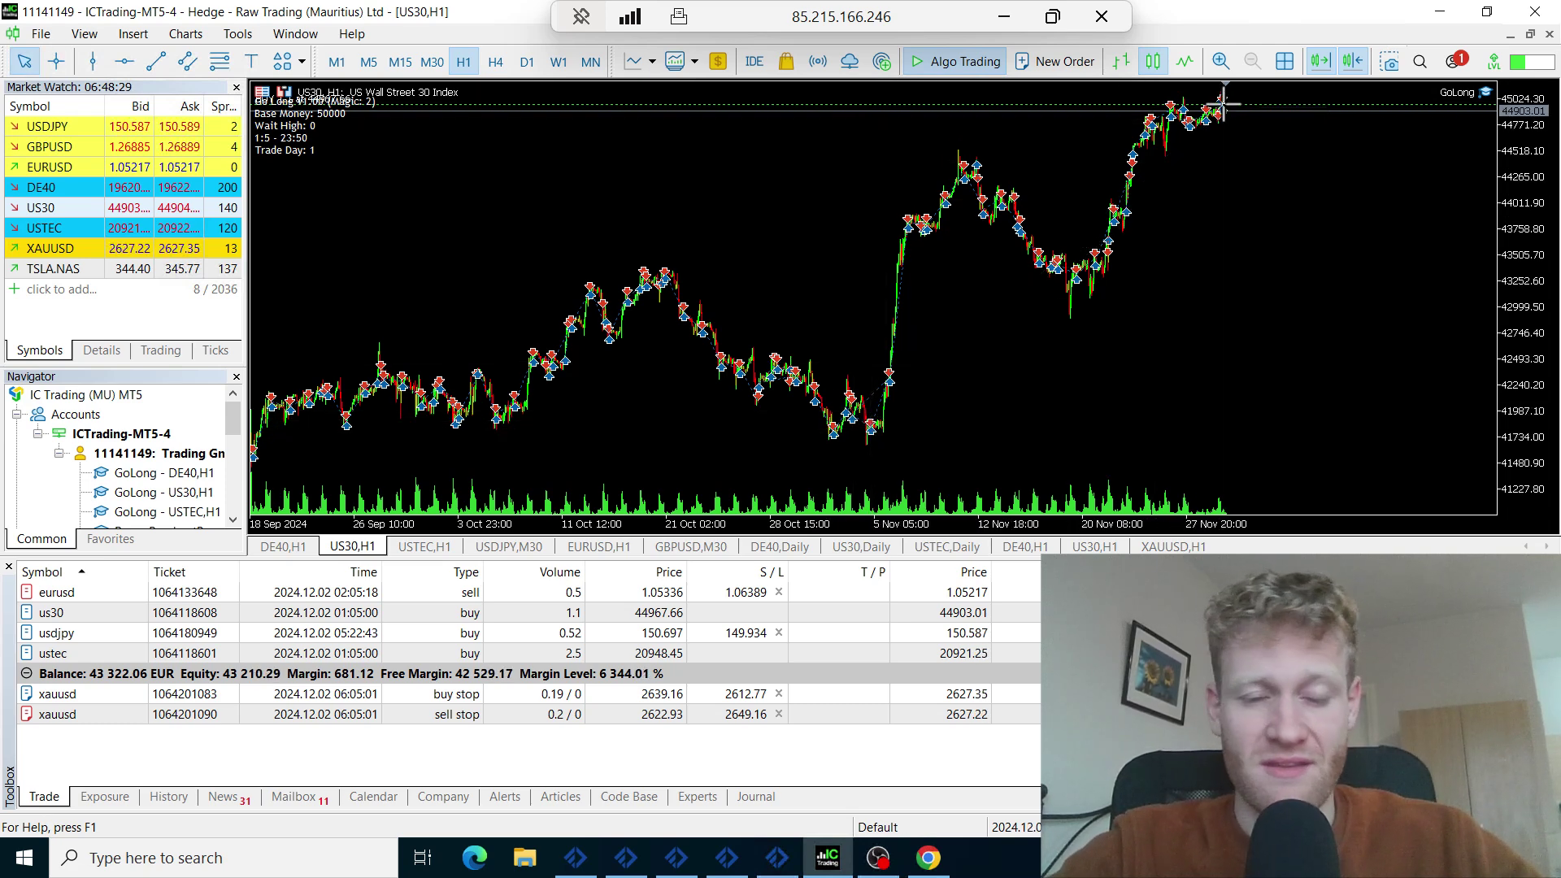
Examine individual GoLong trade results on the DE40 H1 chart and measure the move from 4 November to the latest price
{"action": "left_click", "coordinate": [284, 547]}
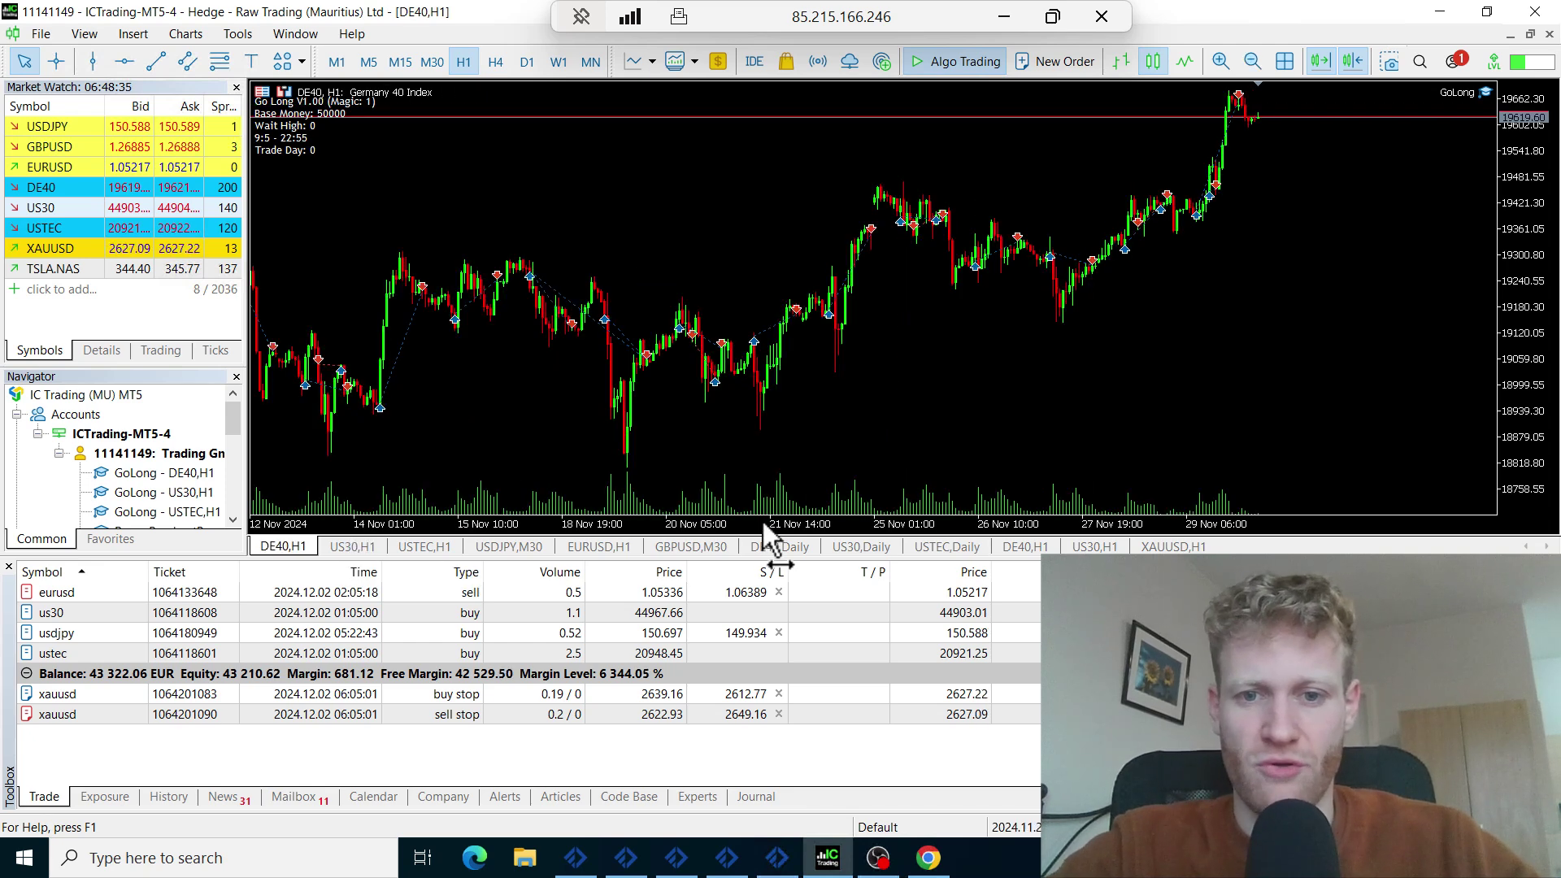
{"action": "left_click_drag", "start_coordinate": [764, 527], "coordinate": [621, 529]}
{"action": "middle_click", "coordinate": [1094, 370]}
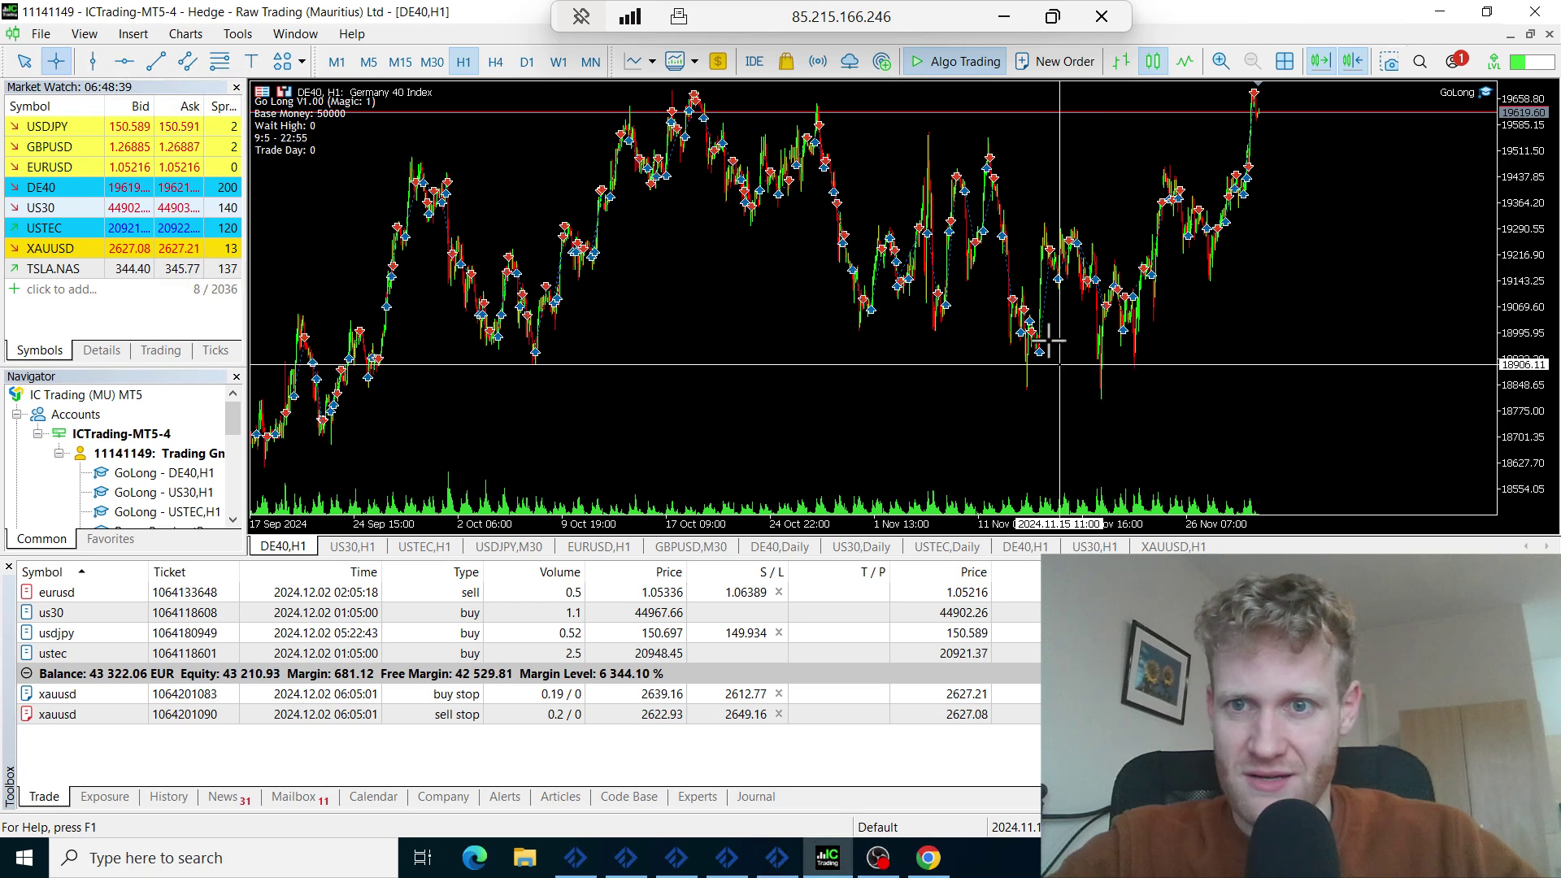
{"action": "mouse_move", "coordinate": [1026, 307]}
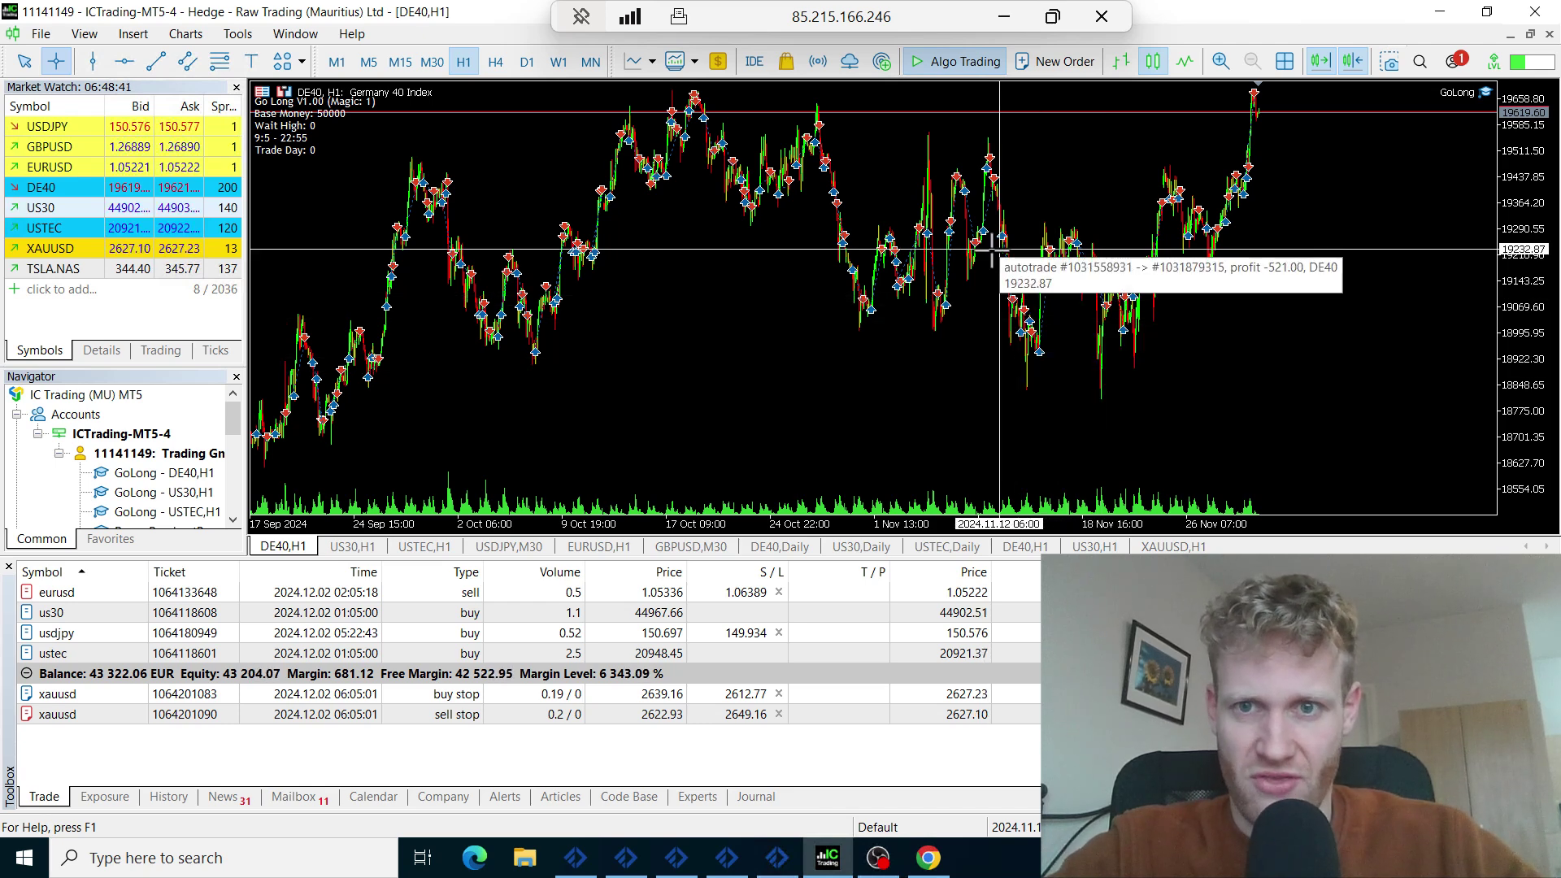
{"action": "mouse_move", "coordinate": [925, 244]}
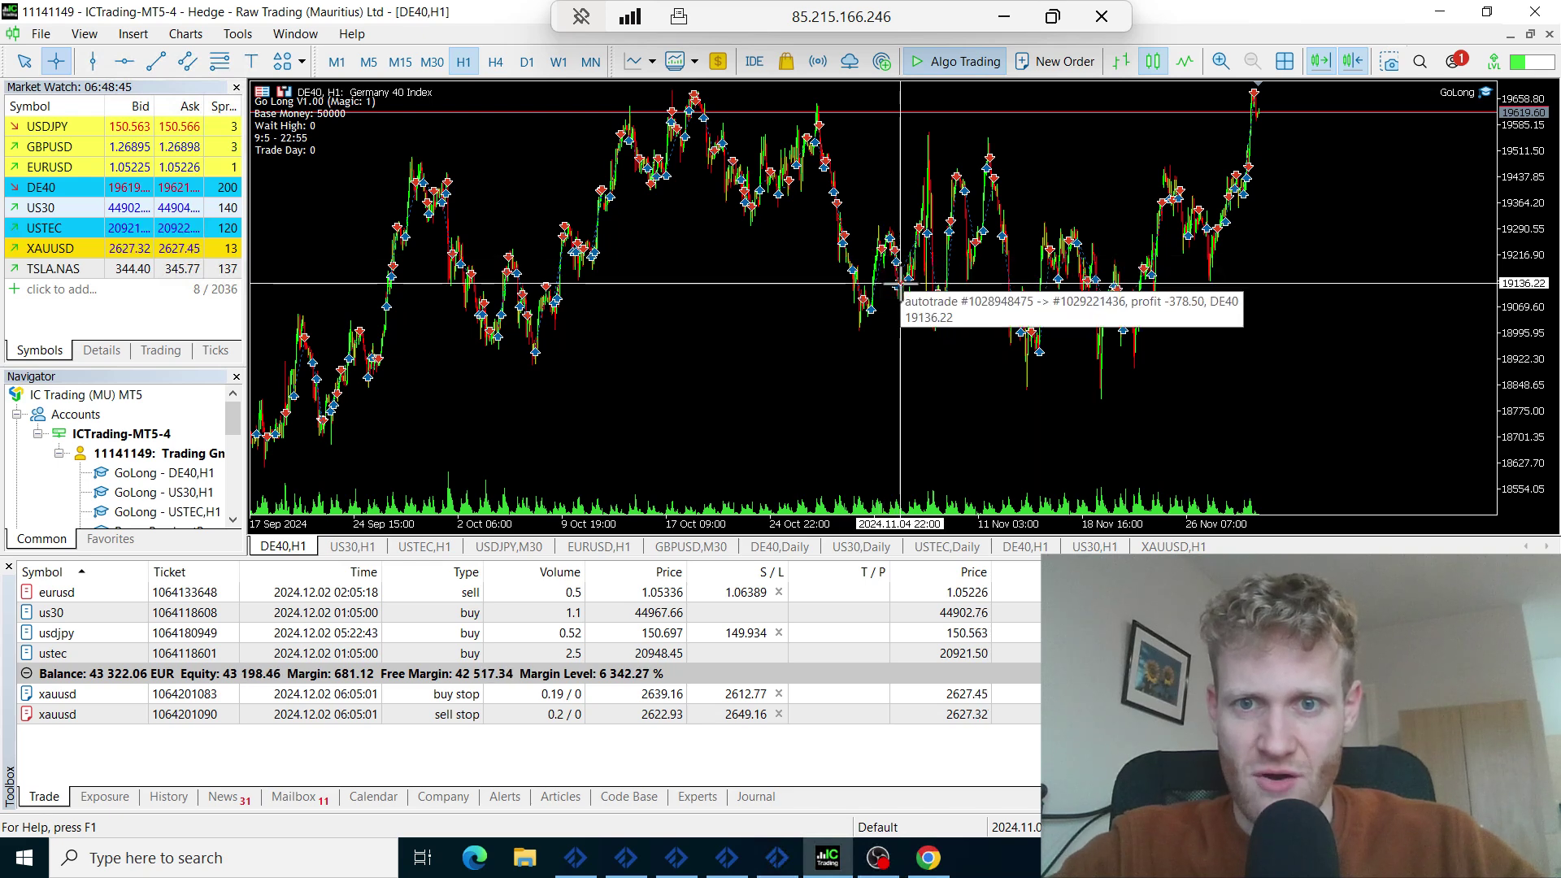
{"action": "left_click_drag", "start_coordinate": [900, 283], "coordinate": [1241, 111]}
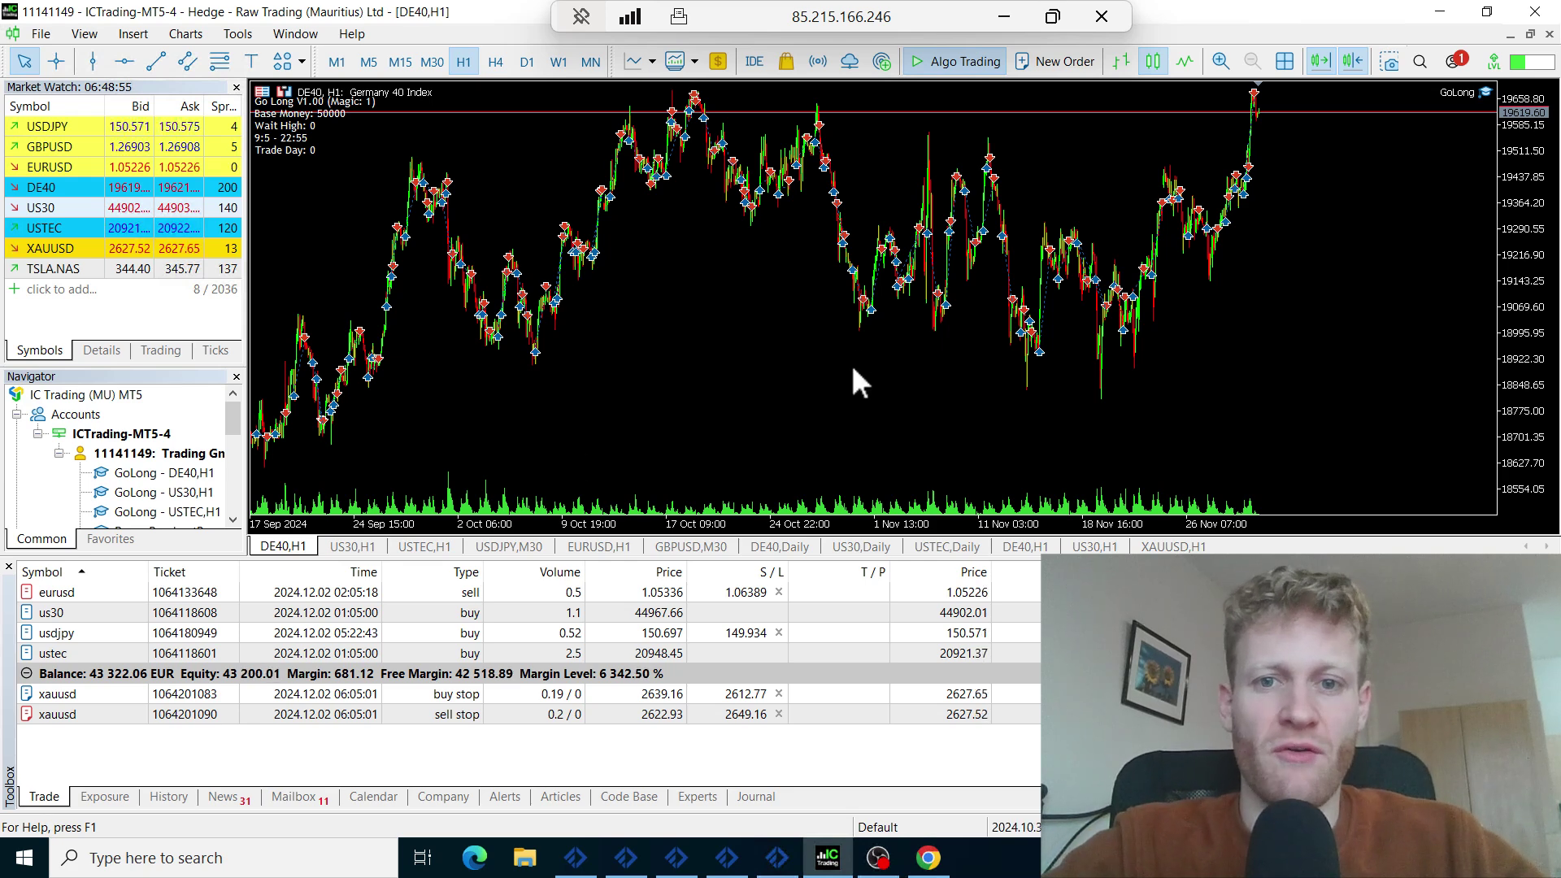
Inspect the latest GoLong trades since 21 November up close on the US30 and USTEC H1 charts
{"action": "left_click", "coordinate": [371, 547]}
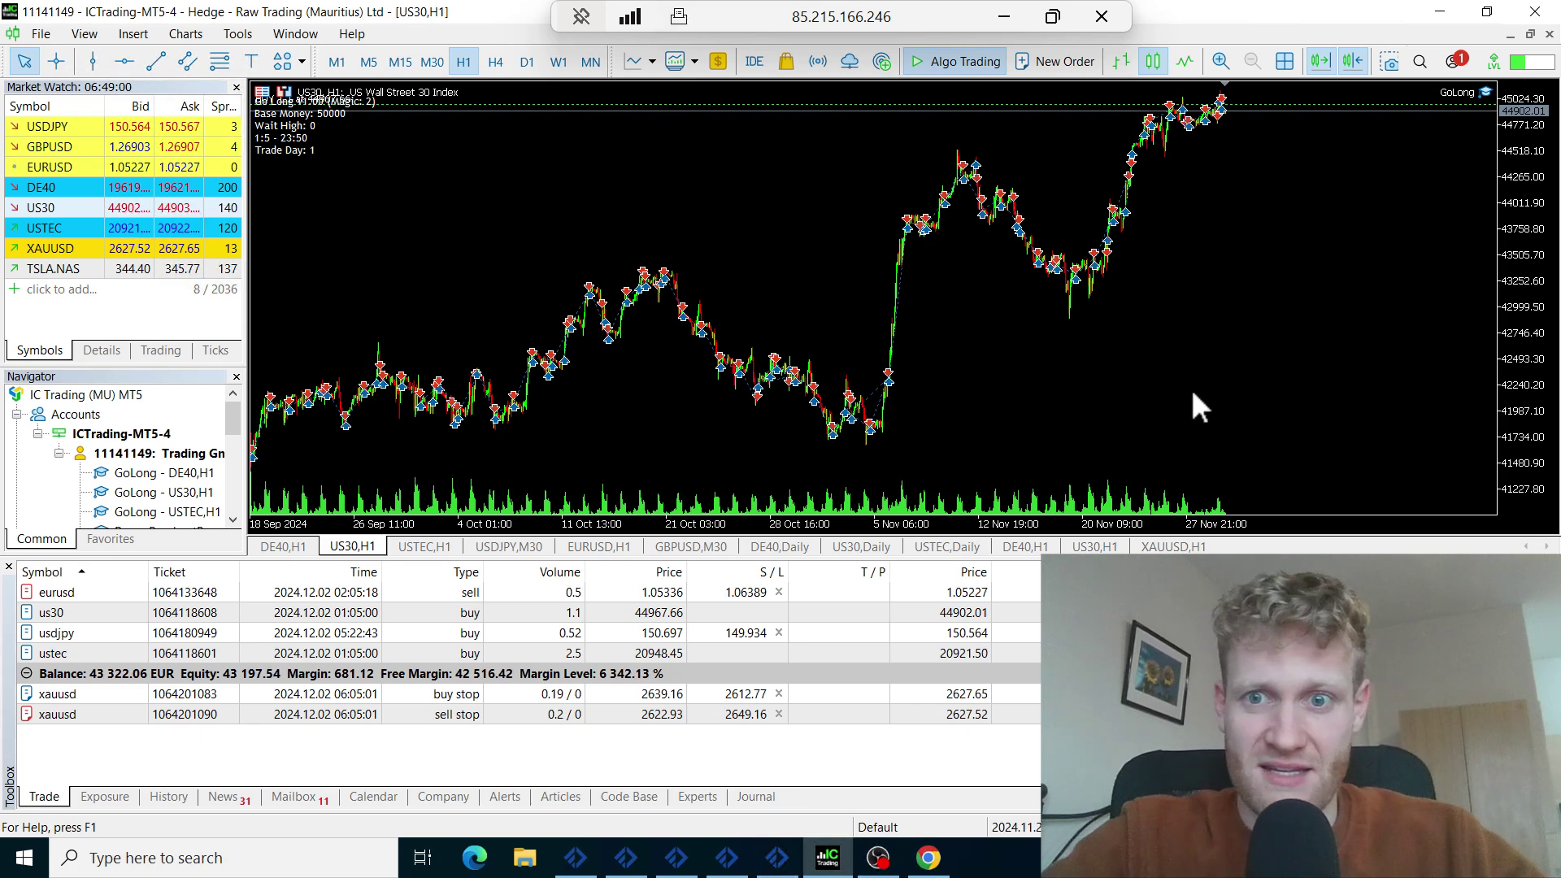
{"action": "mouse_move", "coordinate": [674, 289]}
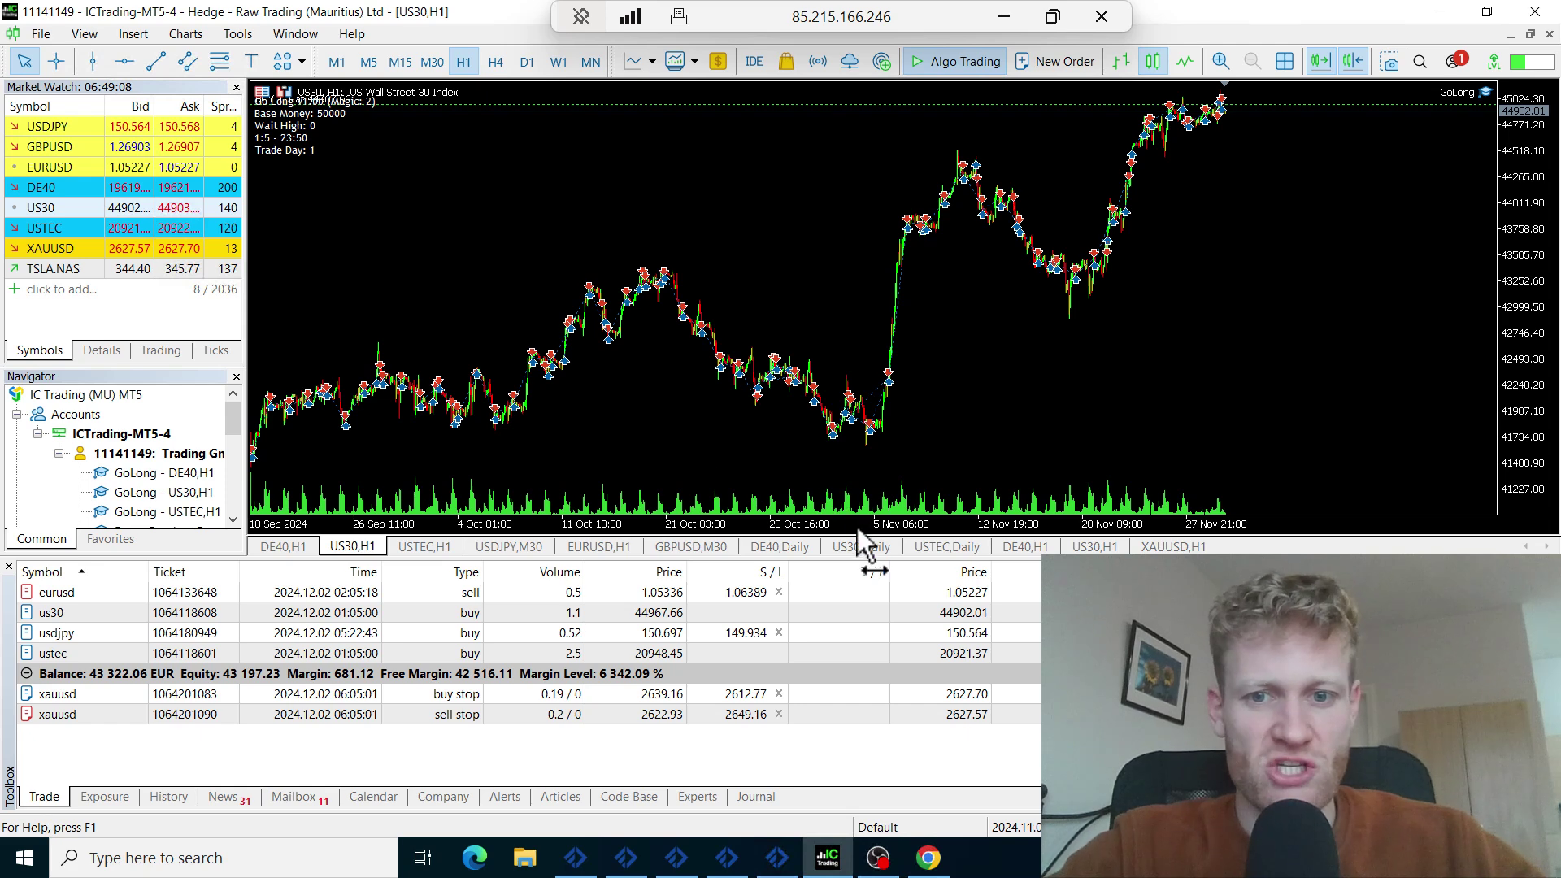
{"action": "scroll", "coordinate": [879, 528], "scroll_direction": "up", "scroll_amount": 3}
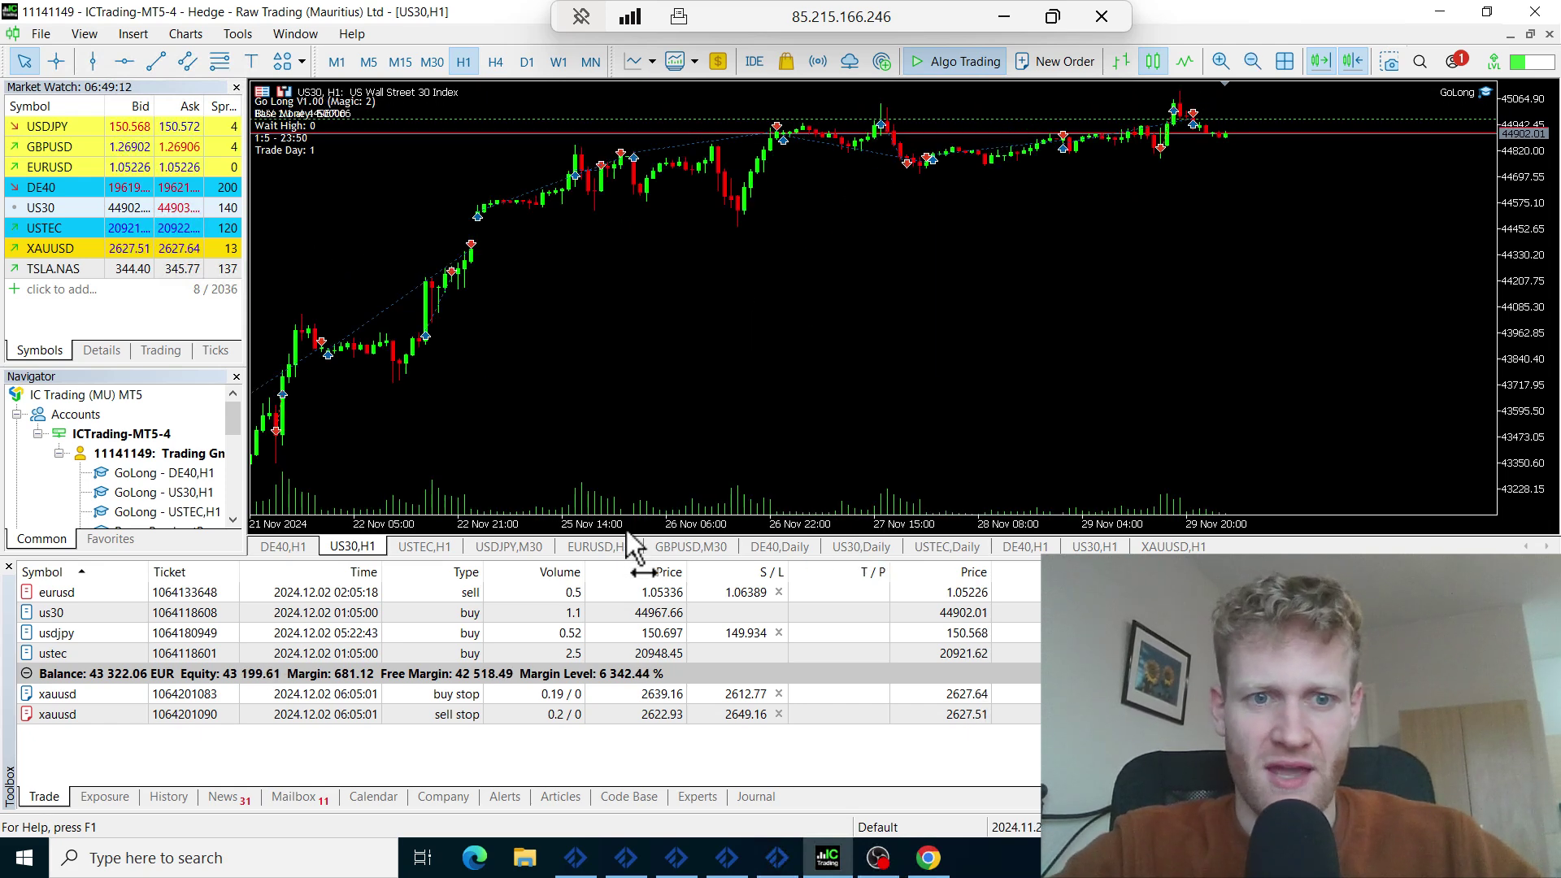
{"action": "left_click", "coordinate": [425, 546]}
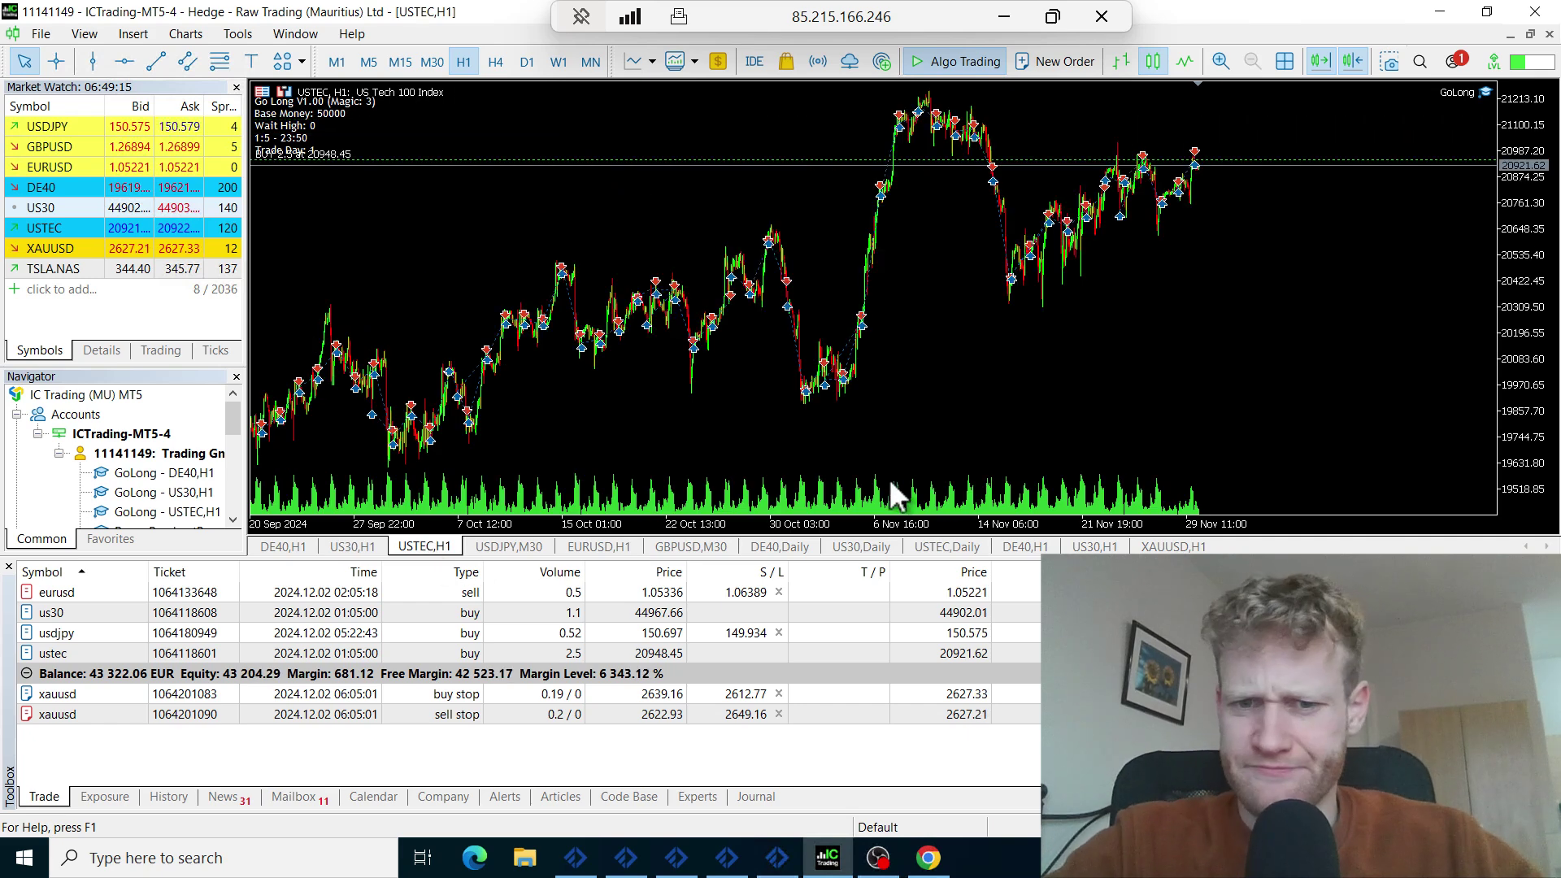
{"action": "scroll", "coordinate": [878, 525], "scroll_direction": "up", "scroll_amount": 3}
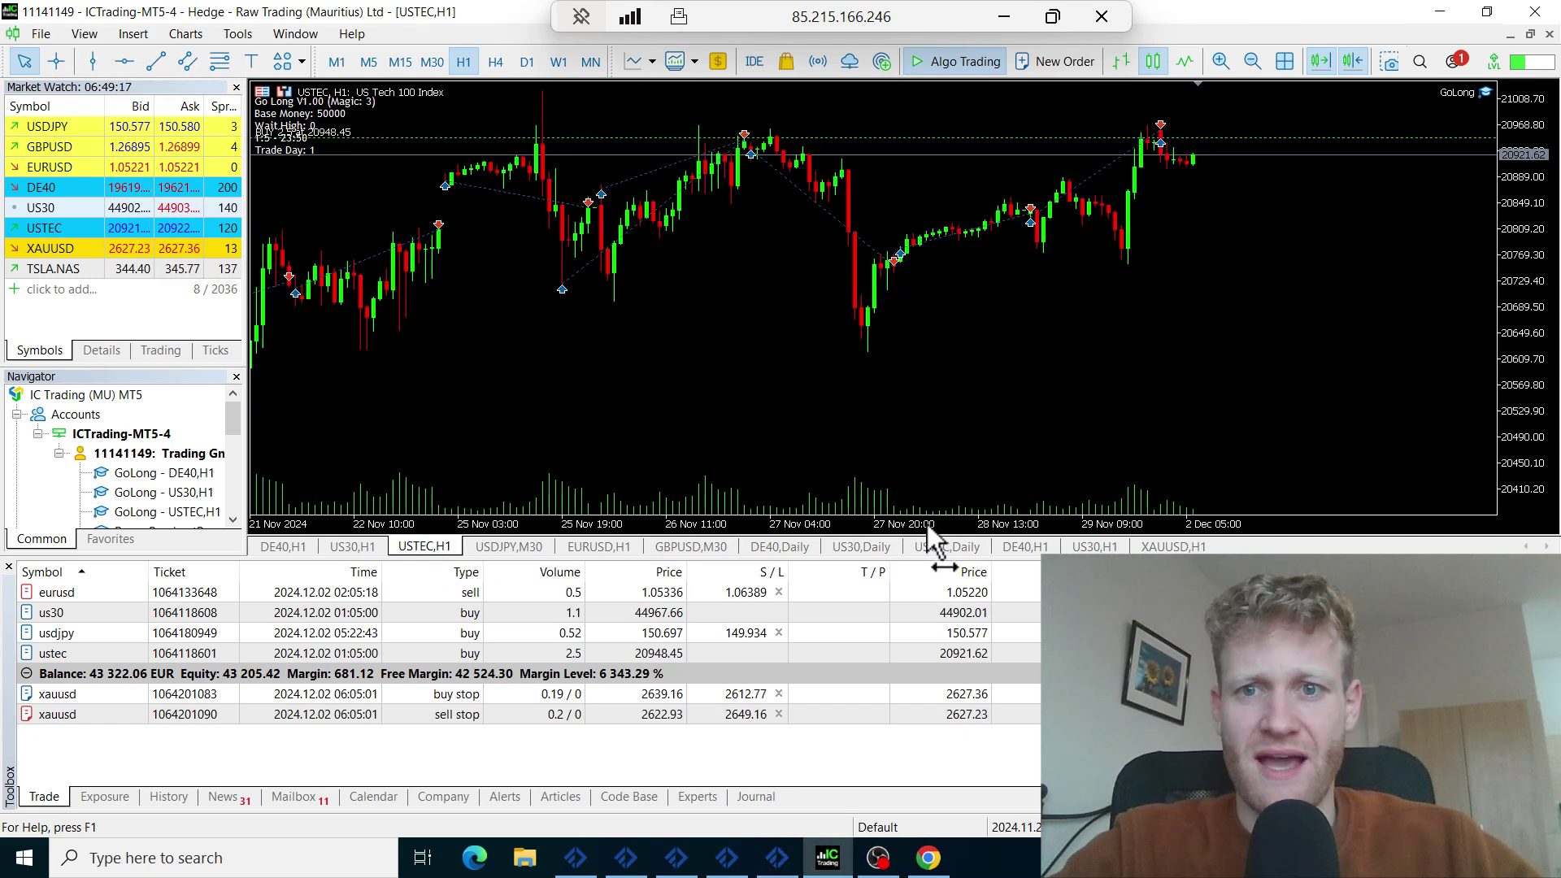
Inspect the late-November GoLong trades up close on the DE40 H1 chart and tile all open chart windows
{"action": "left_click", "coordinate": [281, 547]}
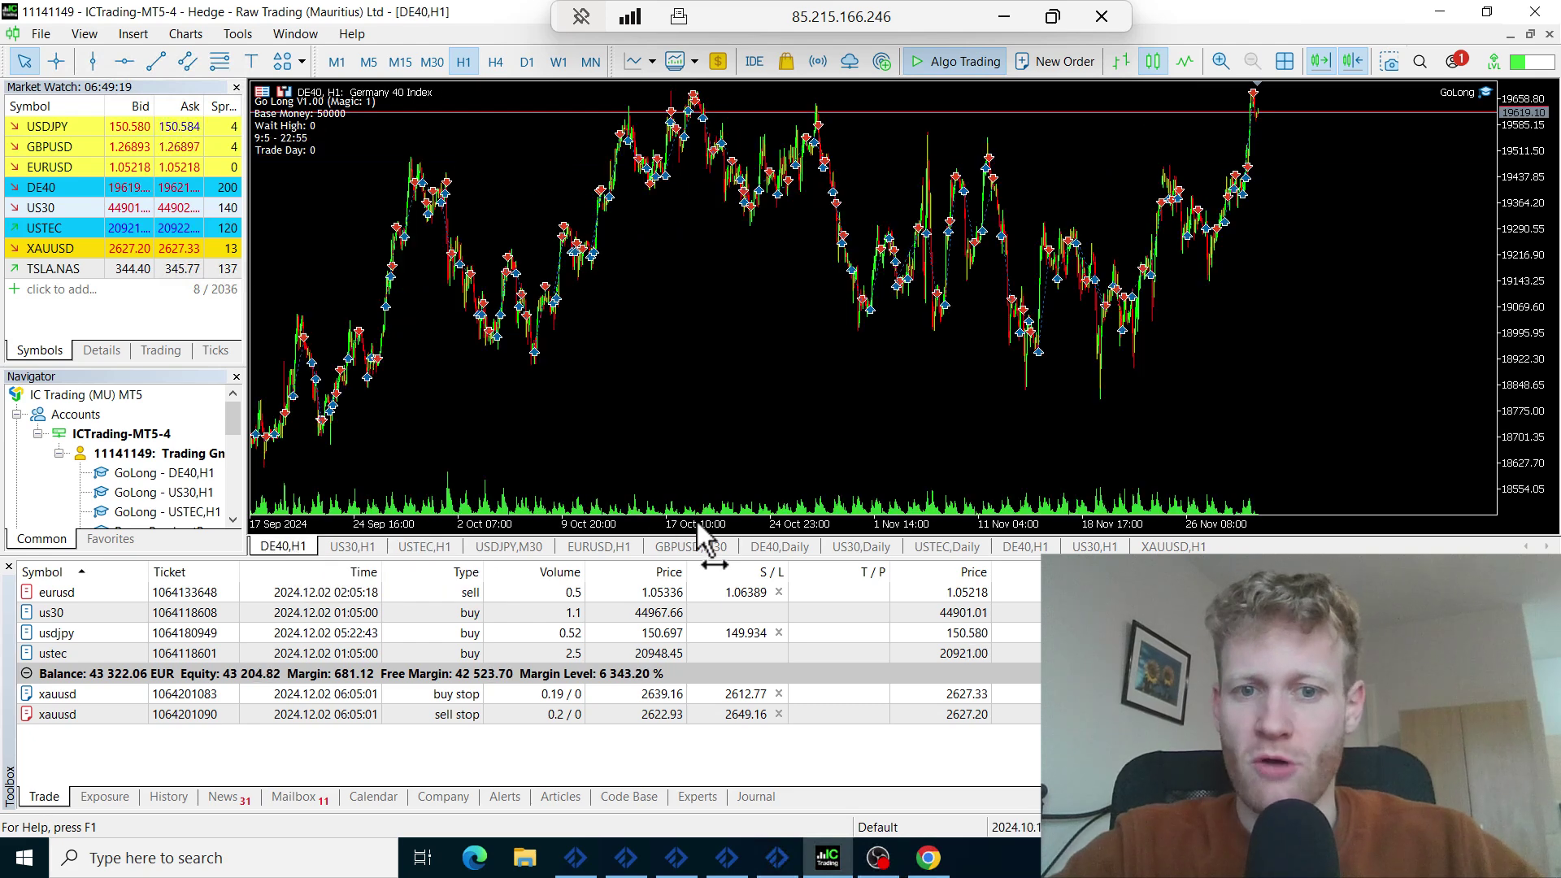
{"action": "scroll", "coordinate": [700, 524], "scroll_direction": "up", "scroll_amount": 3}
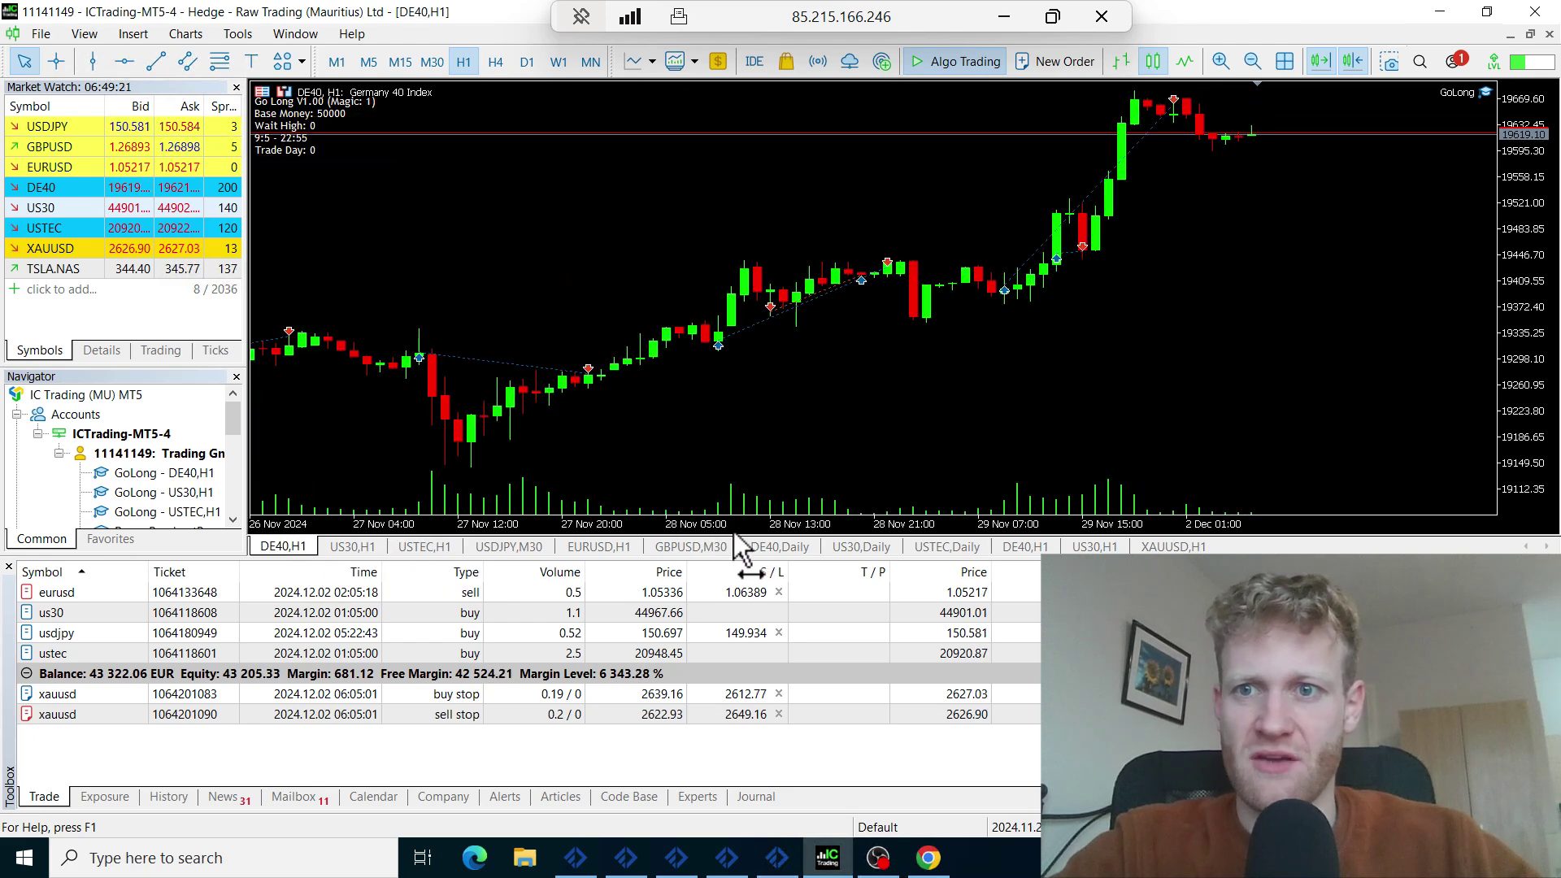
{"action": "scroll", "coordinate": [728, 534], "scroll_direction": "down", "scroll_amount": 2}
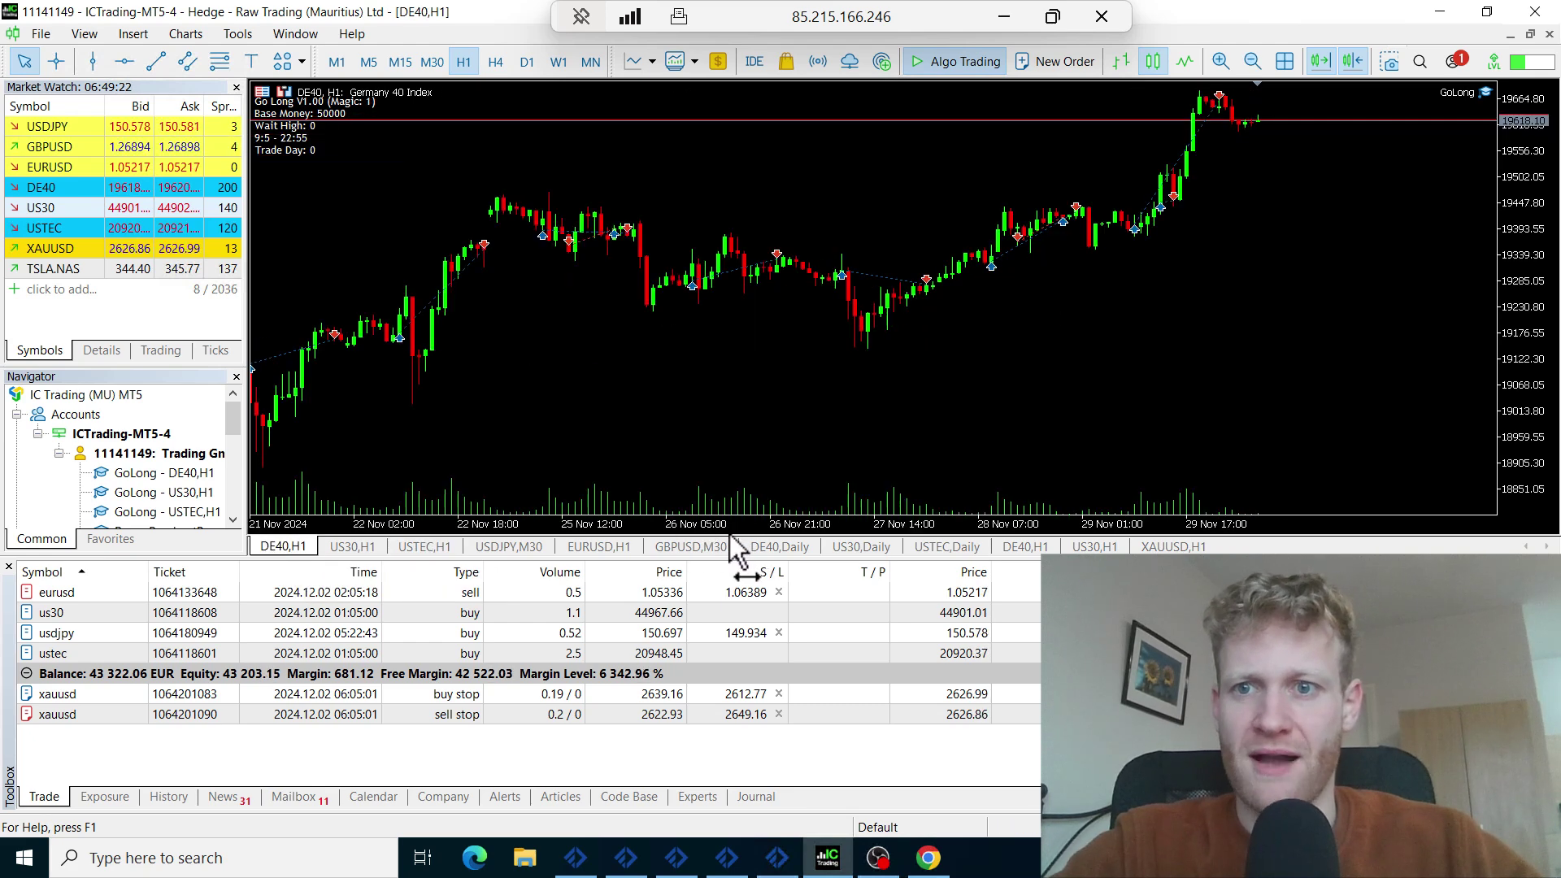
{"action": "left_click", "coordinate": [1284, 61]}
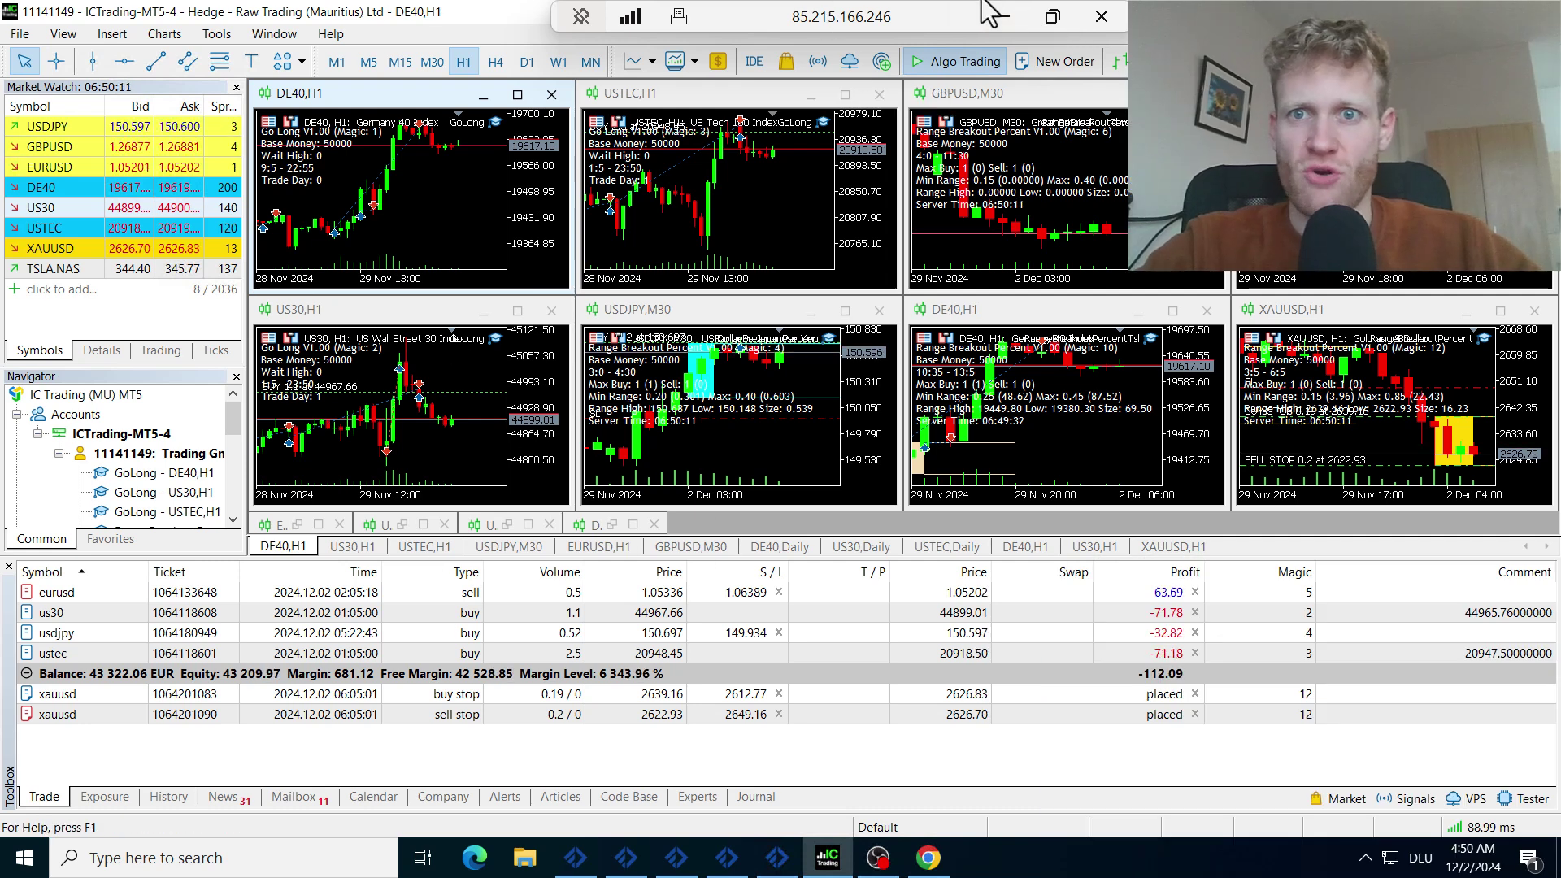
Switch to TradeBuddy and review the equity graph and key figures for Account01
{"action": "left_click", "coordinate": [1003, 17]}
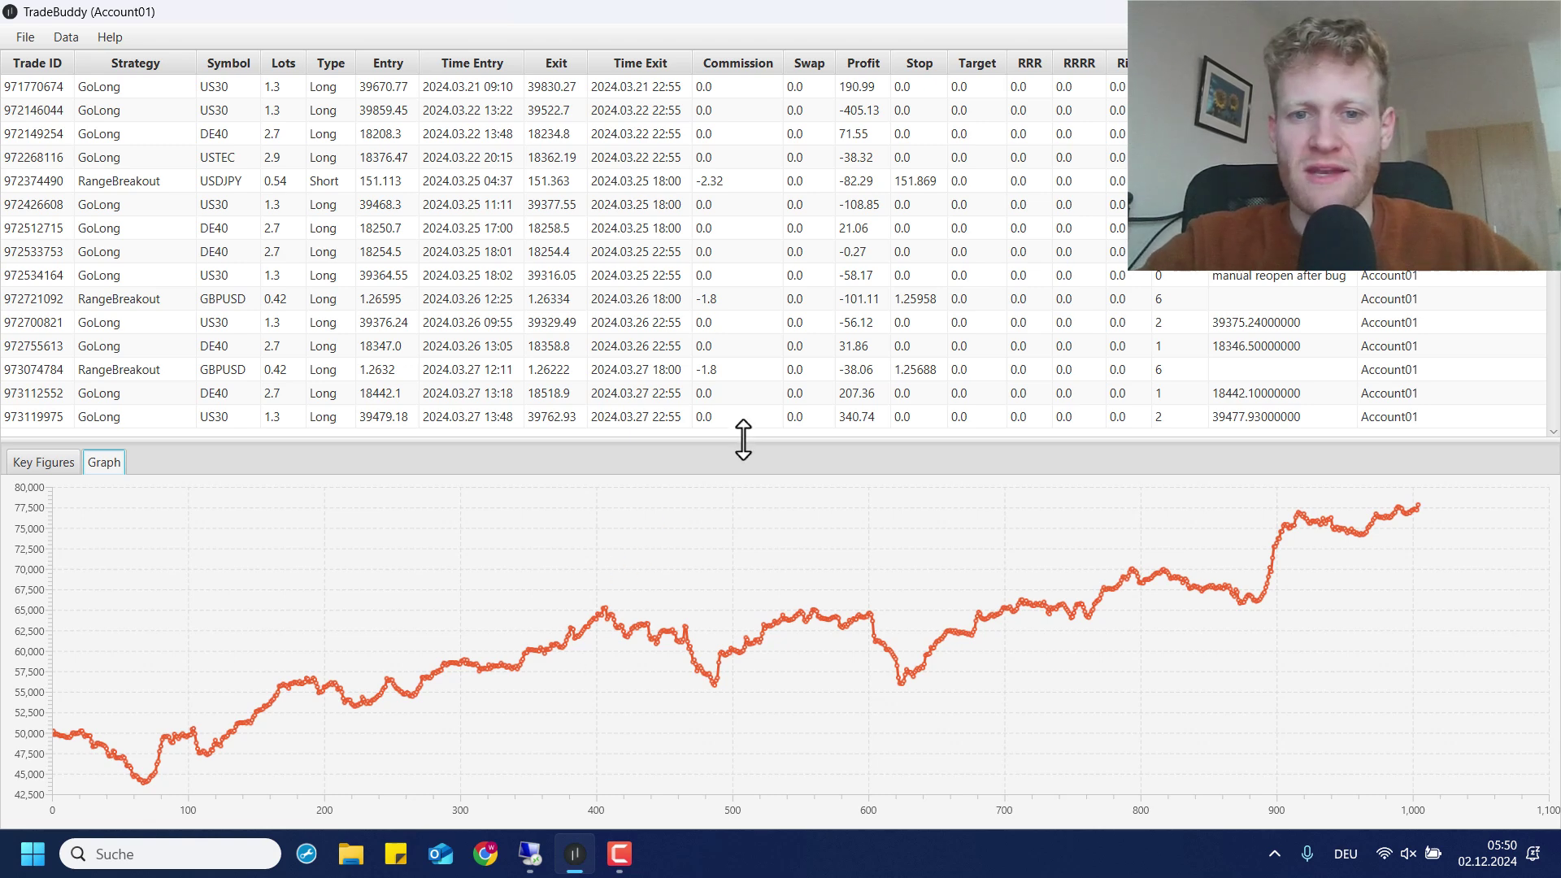
{"action": "left_click_drag", "start_coordinate": [742, 440], "coordinate": [743, 428]}
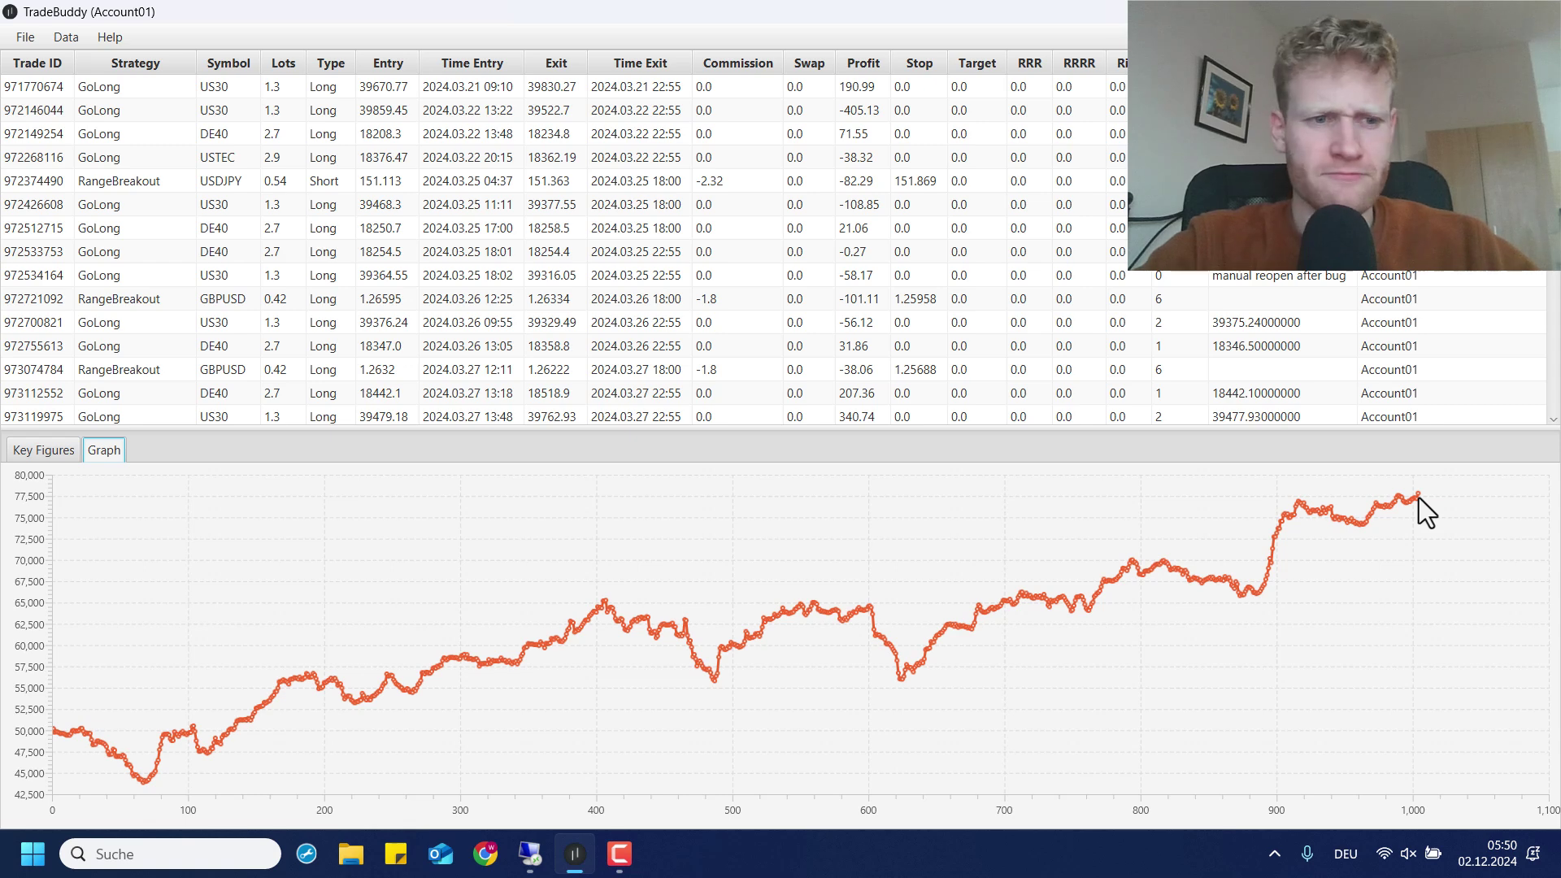
{"action": "left_click", "coordinate": [45, 452]}
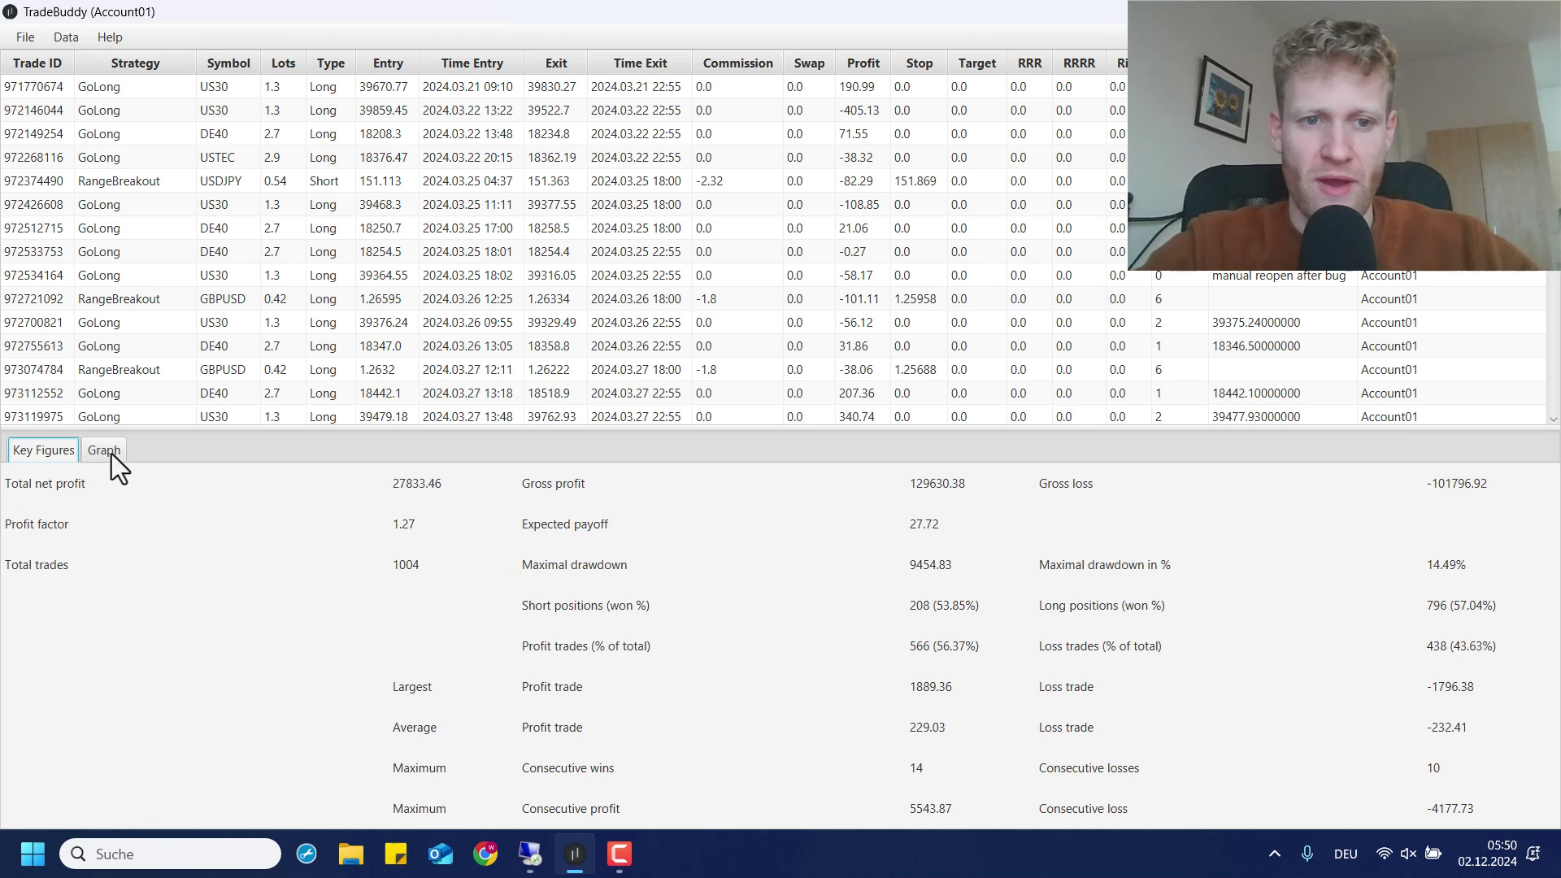
Switch back to the remote MetaTrader 5 session and check the trade history totals and the open positions
{"action": "left_click", "coordinate": [530, 854]}
{"action": "left_click", "coordinate": [168, 797]}
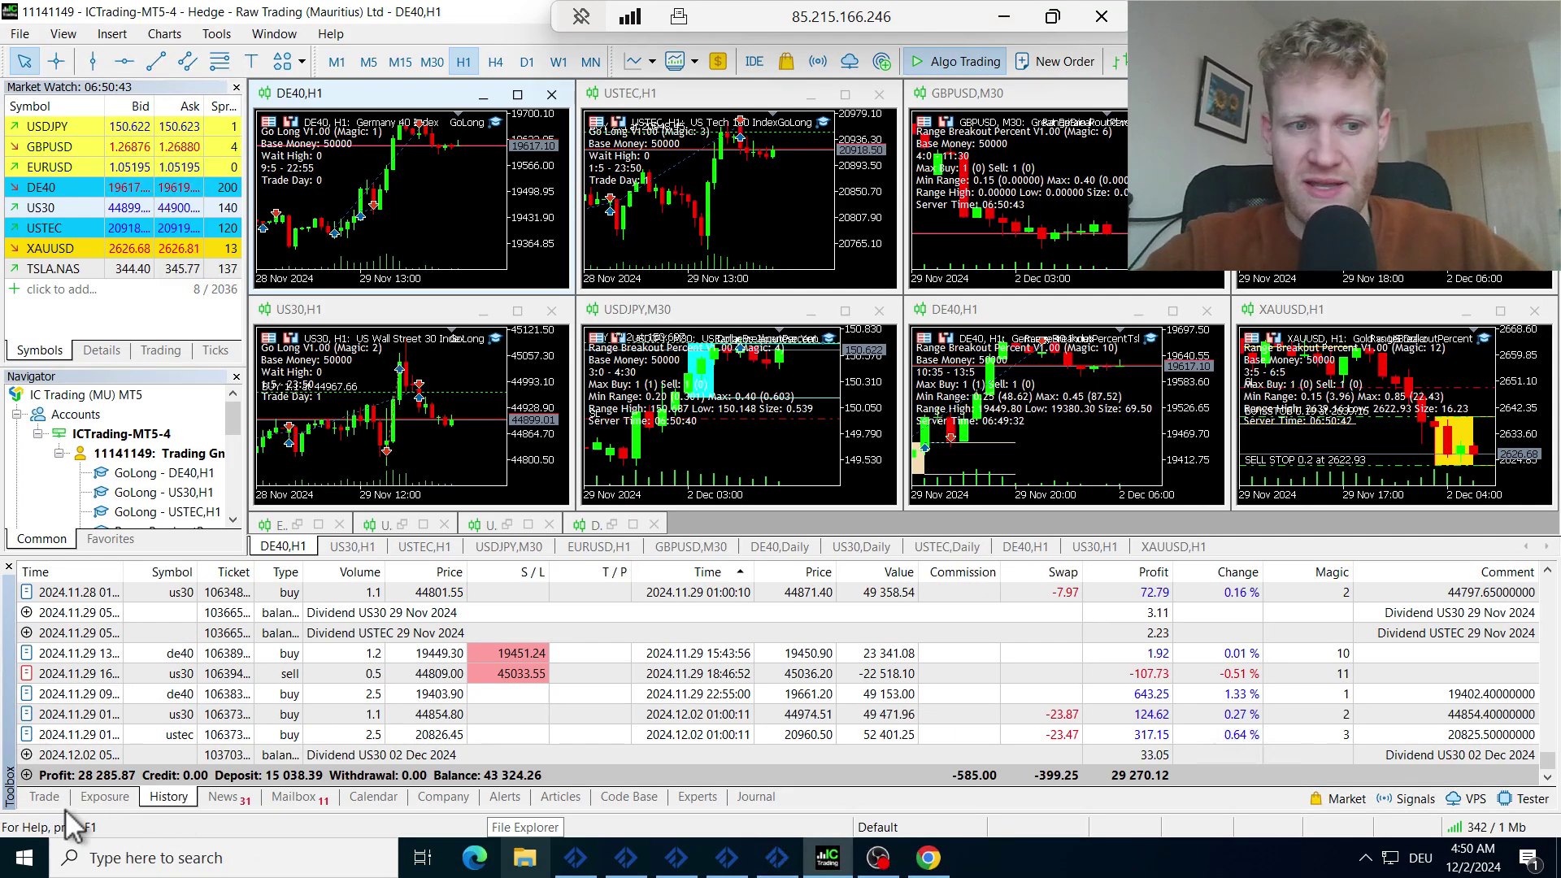
{"action": "left_click", "coordinate": [45, 797]}
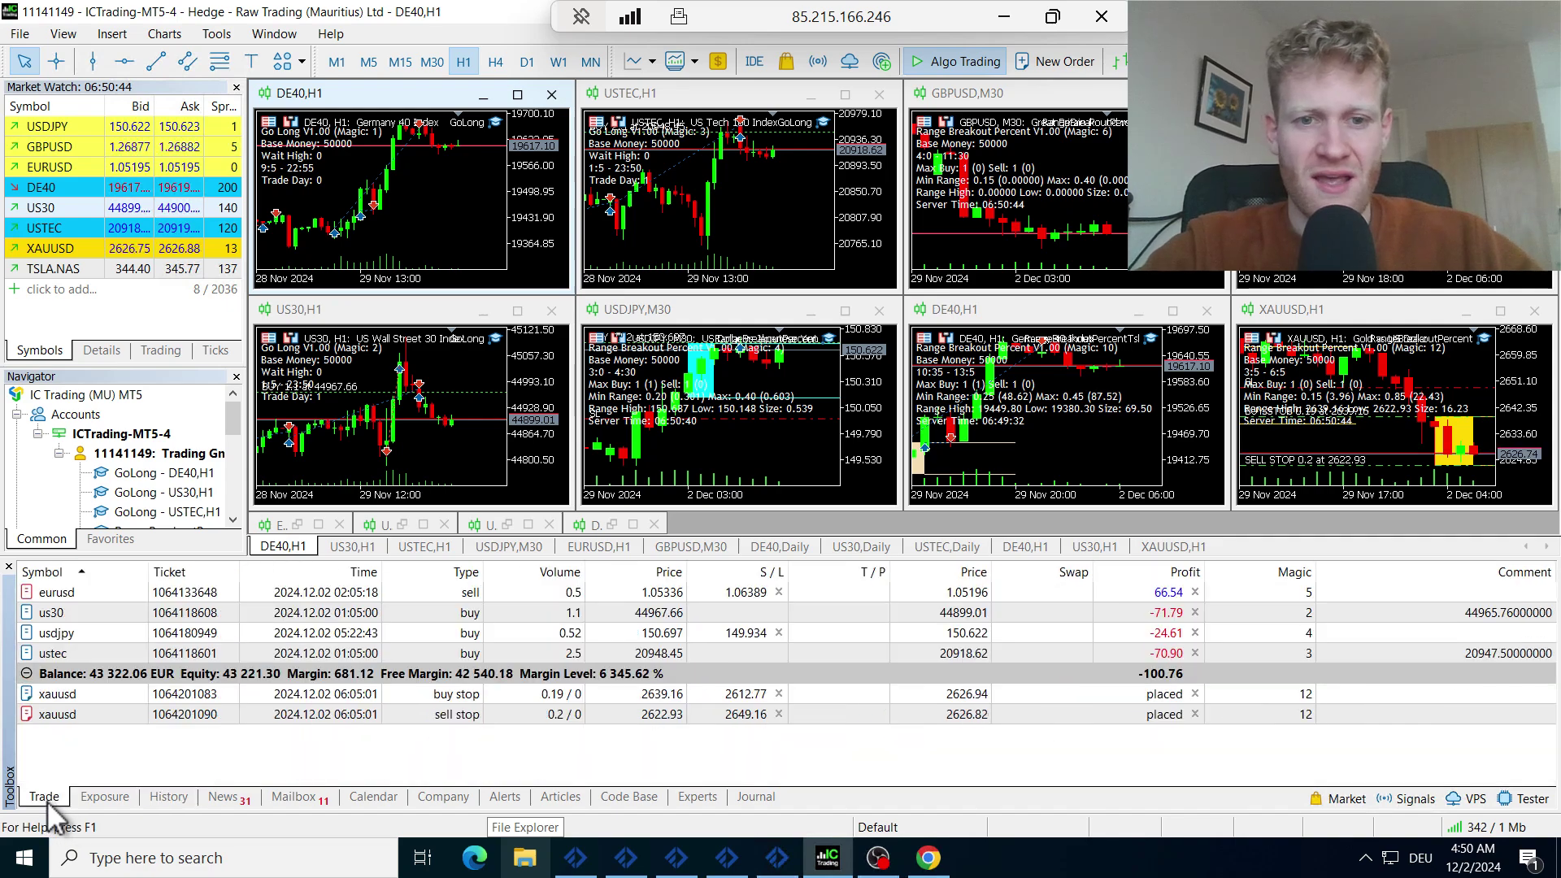
Return to TradeBuddy and examine the equity graph of Account01 from its first trade
{"action": "left_click", "coordinate": [1004, 16]}
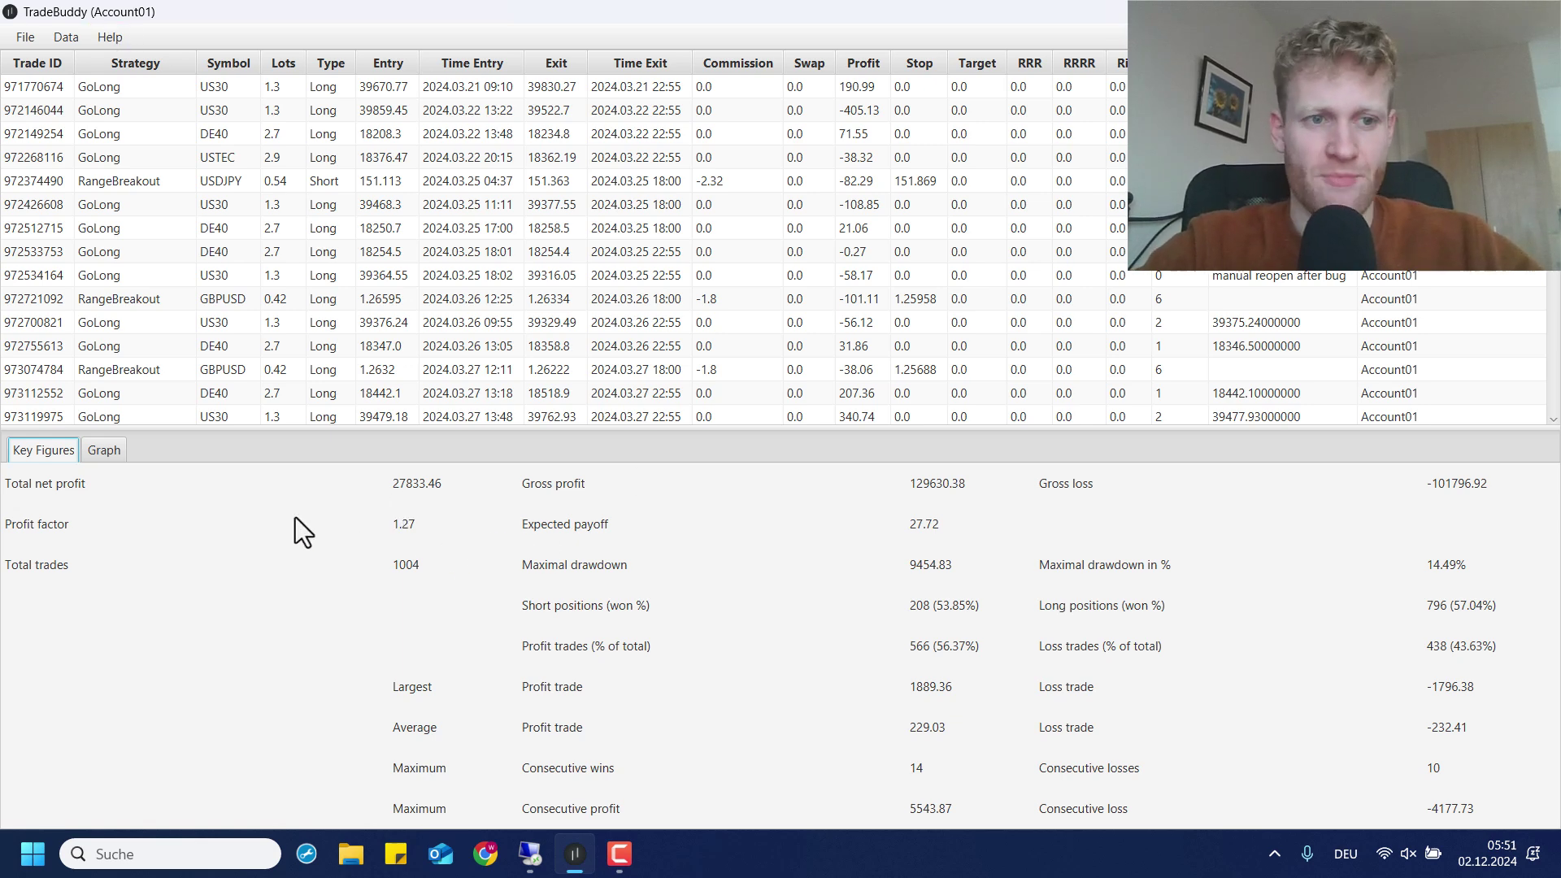
{"action": "left_click", "coordinate": [119, 447]}
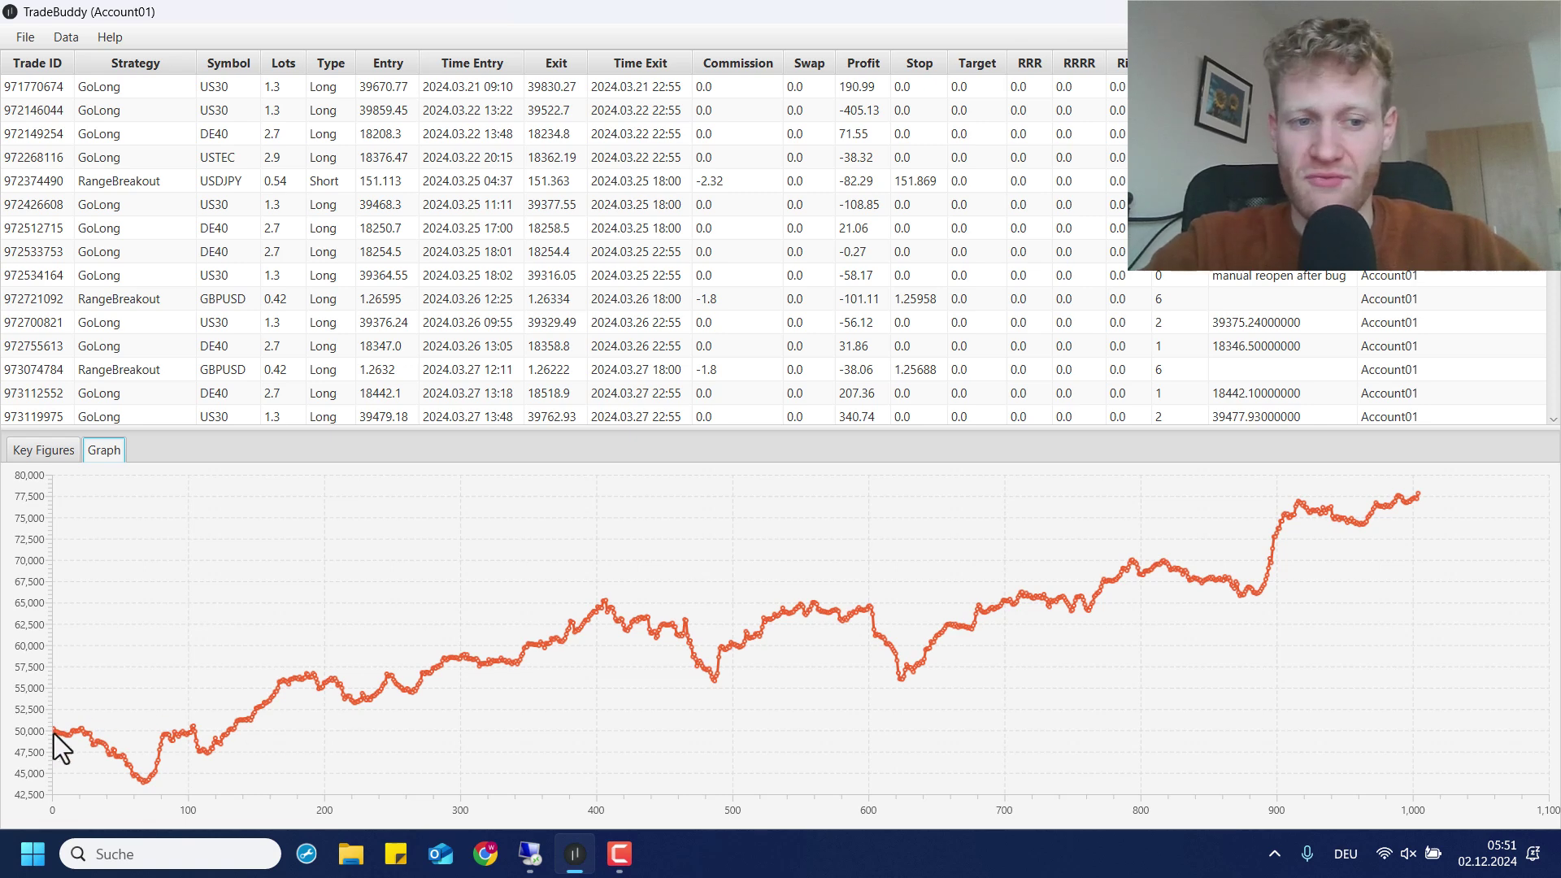
Review Account01's key figures and equity graph, and check the open positions in the remote MetaTrader 5 session before returning to TradeBuddy
{"action": "mouse_move", "coordinate": [53, 734]}
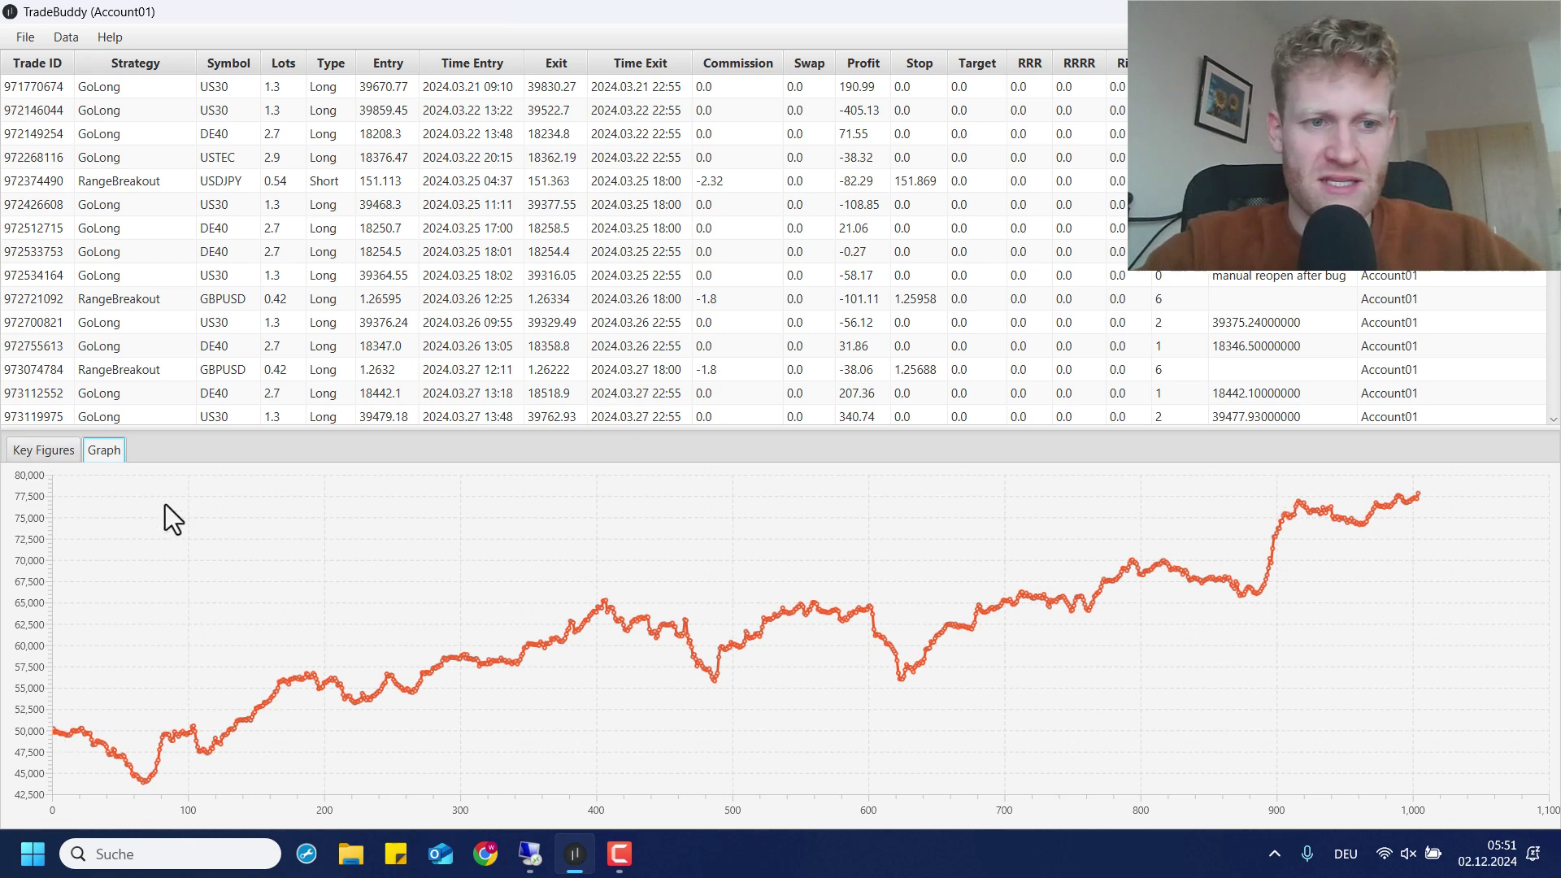
{"action": "left_click", "coordinate": [63, 449]}
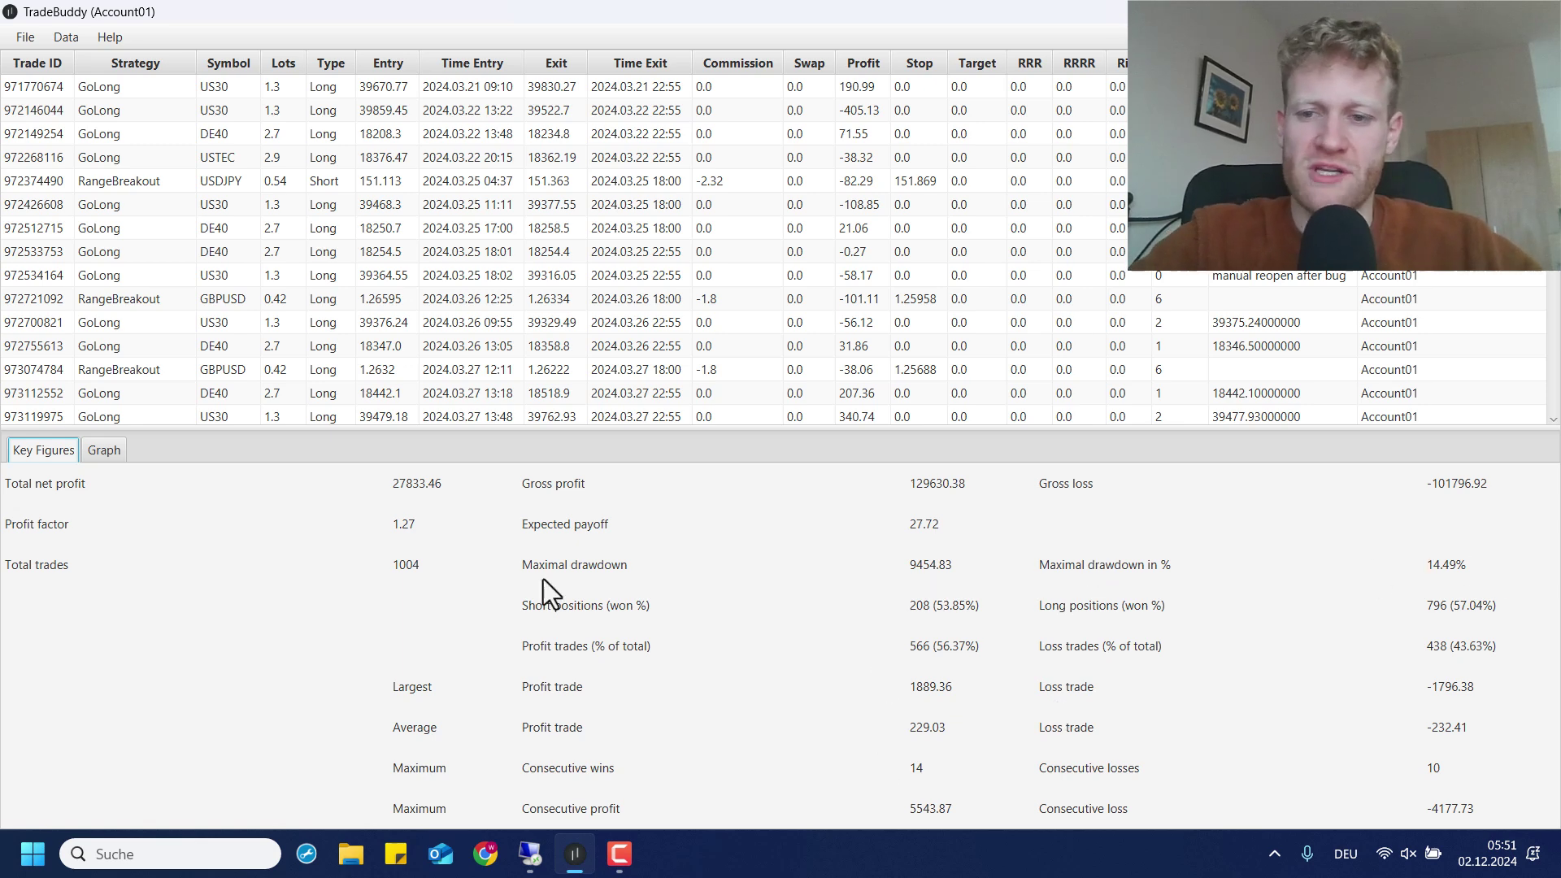
{"action": "left_click", "coordinate": [95, 450]}
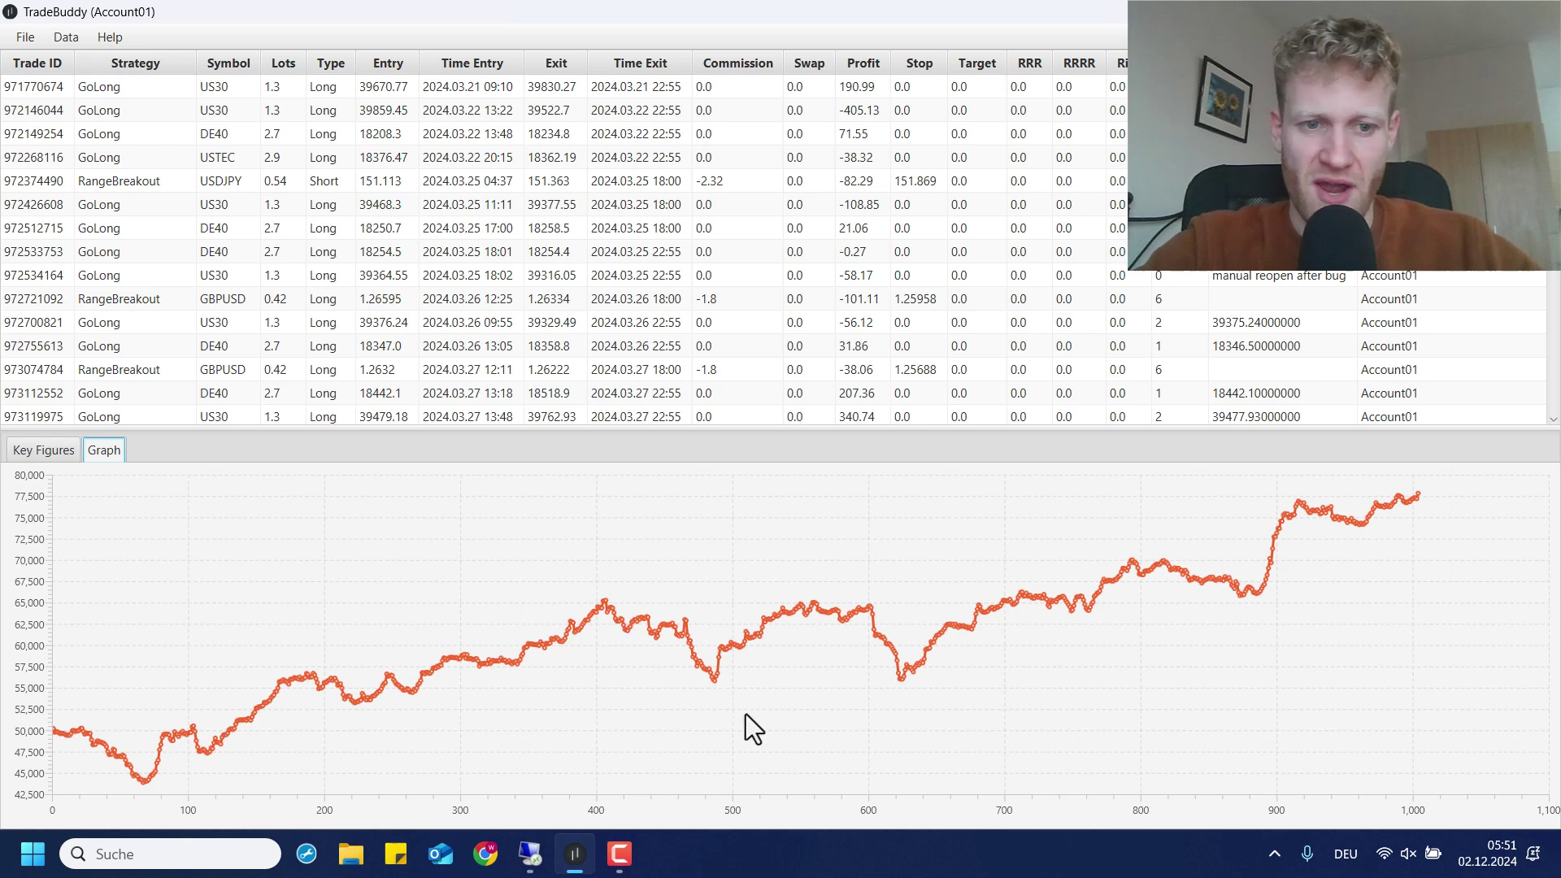
{"action": "left_click", "coordinate": [47, 452]}
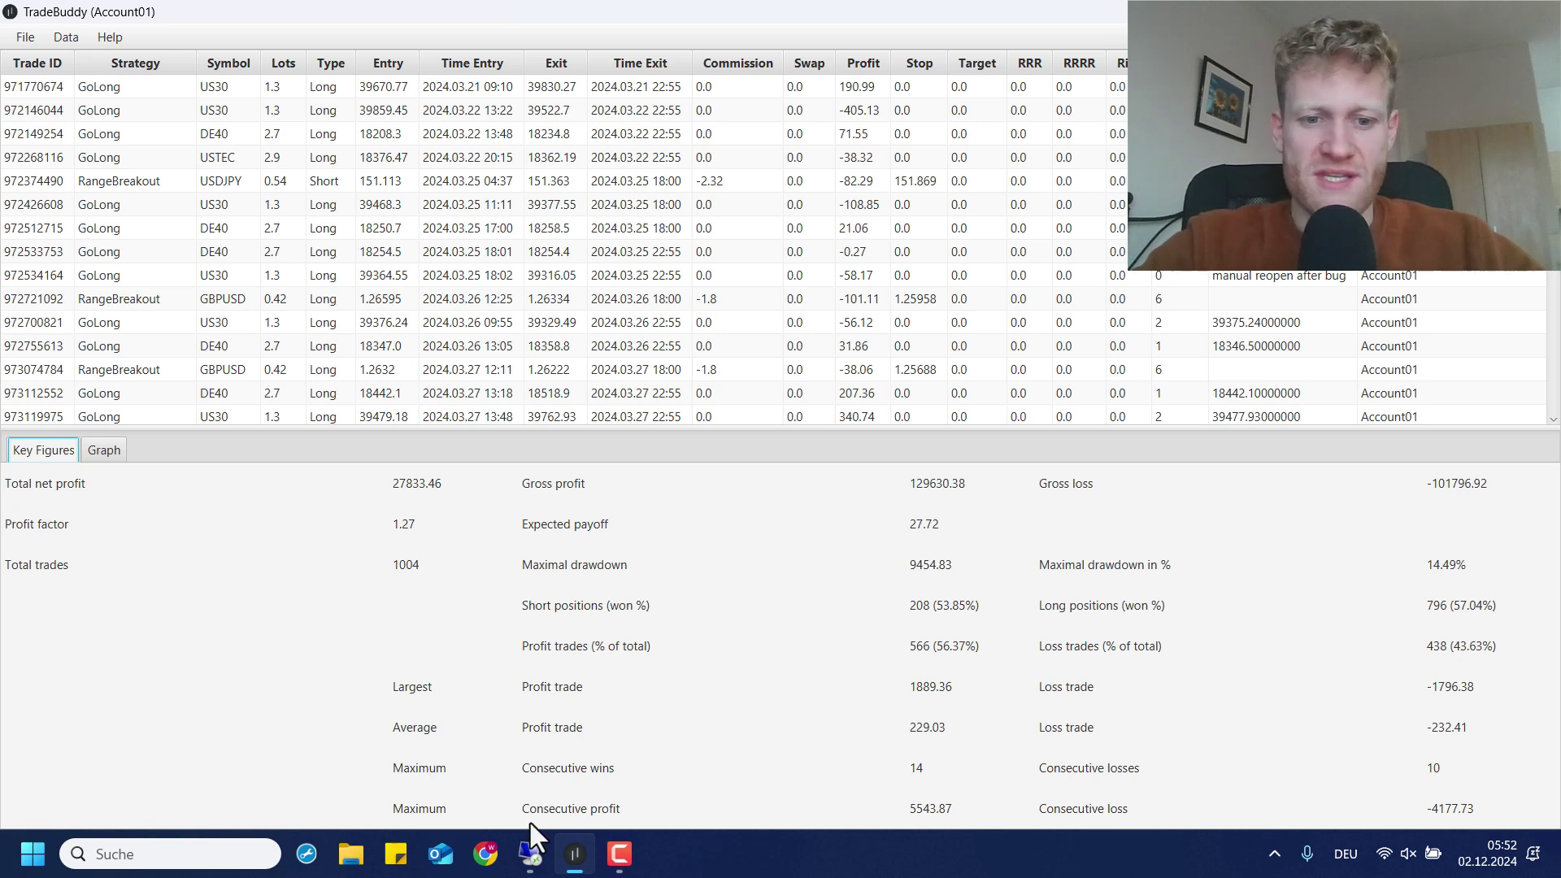
{"action": "left_click", "coordinate": [532, 852]}
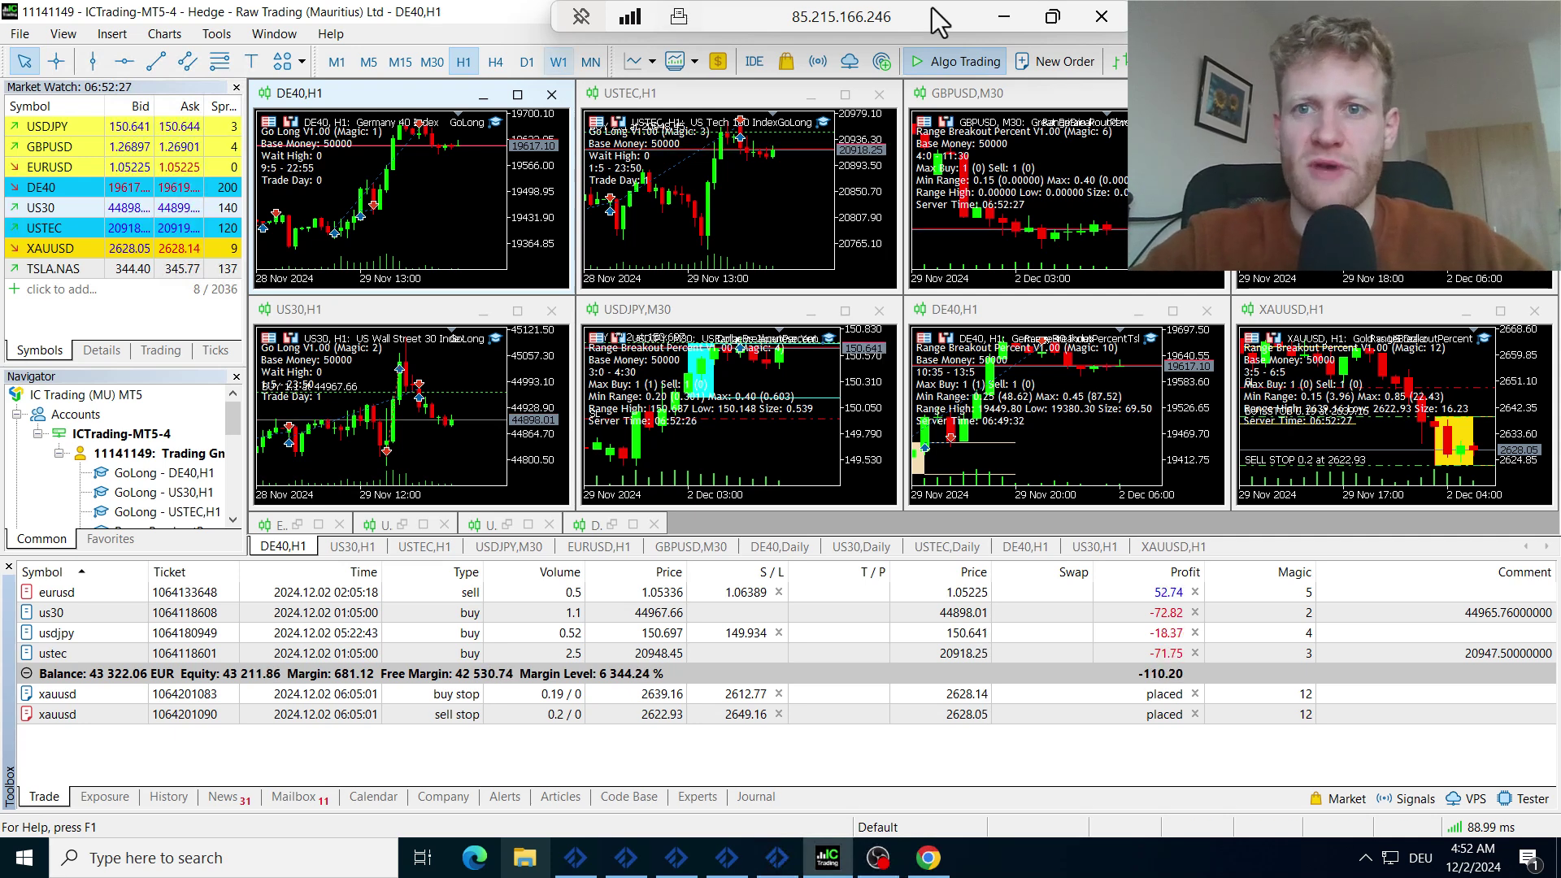
{"action": "left_click", "coordinate": [1003, 16]}
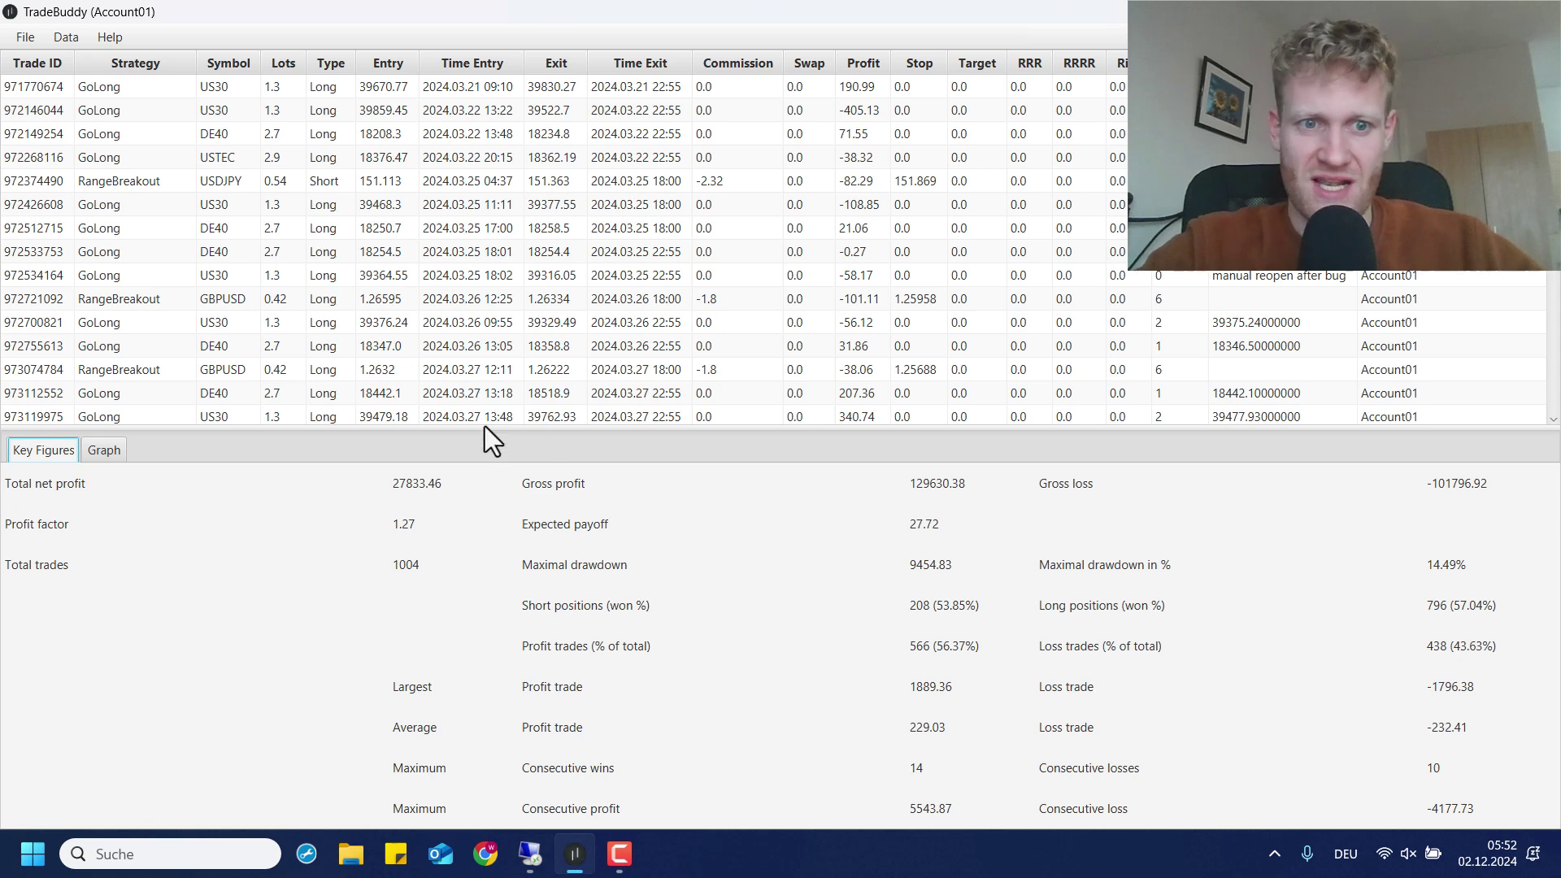
Open the trade filter and set its start date to 2024.11.01
{"action": "left_click", "coordinate": [29, 38]}
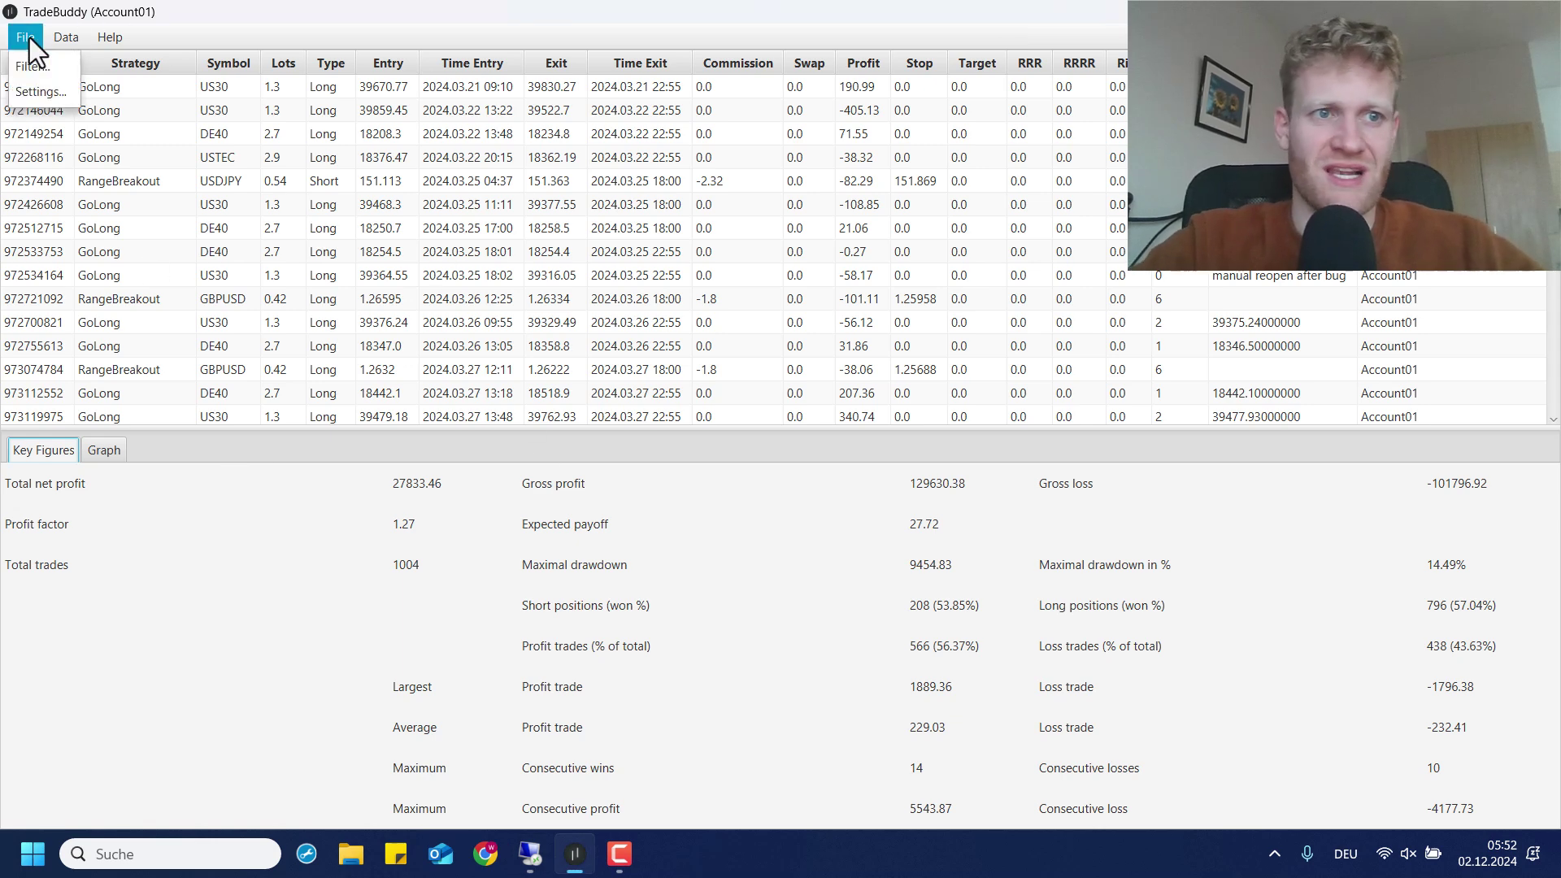
{"action": "left_click", "coordinate": [52, 66]}
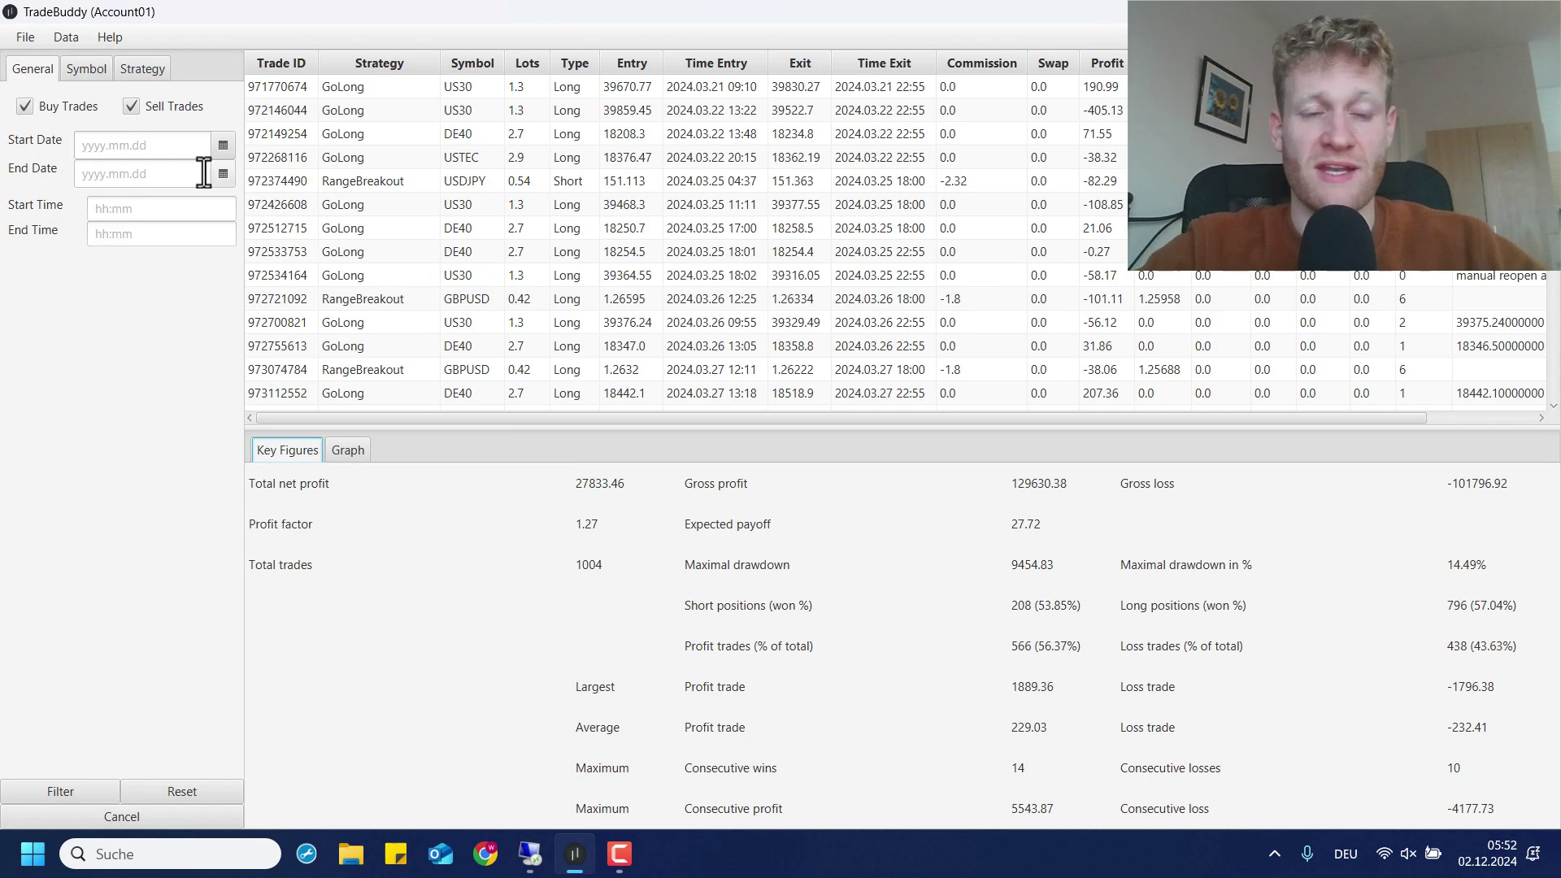
{"action": "left_click", "coordinate": [123, 150]}
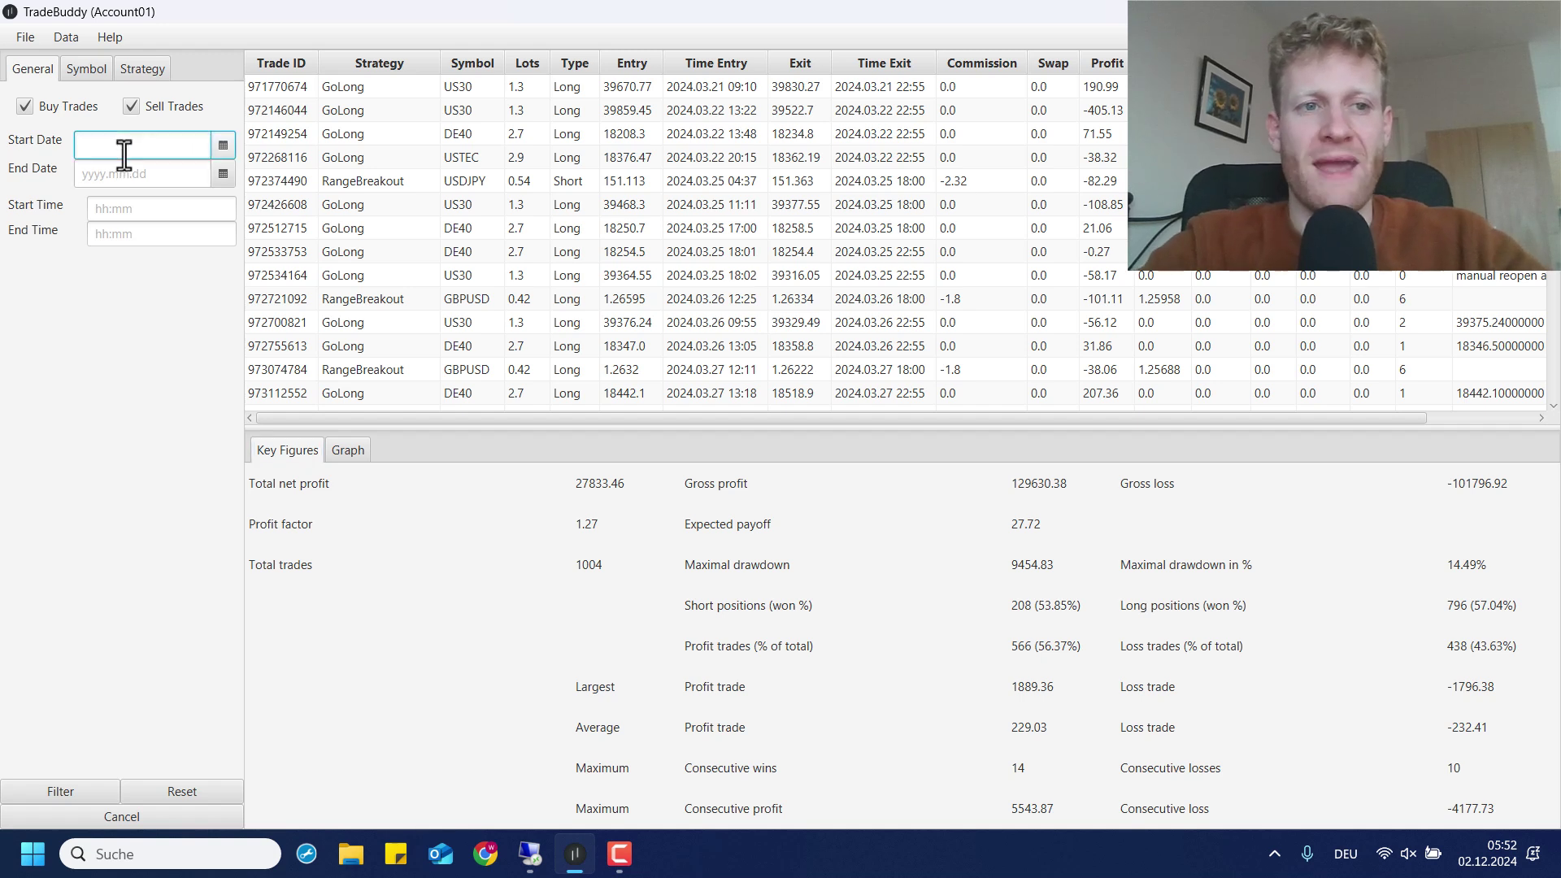
{"action": "type", "text": "2025"}
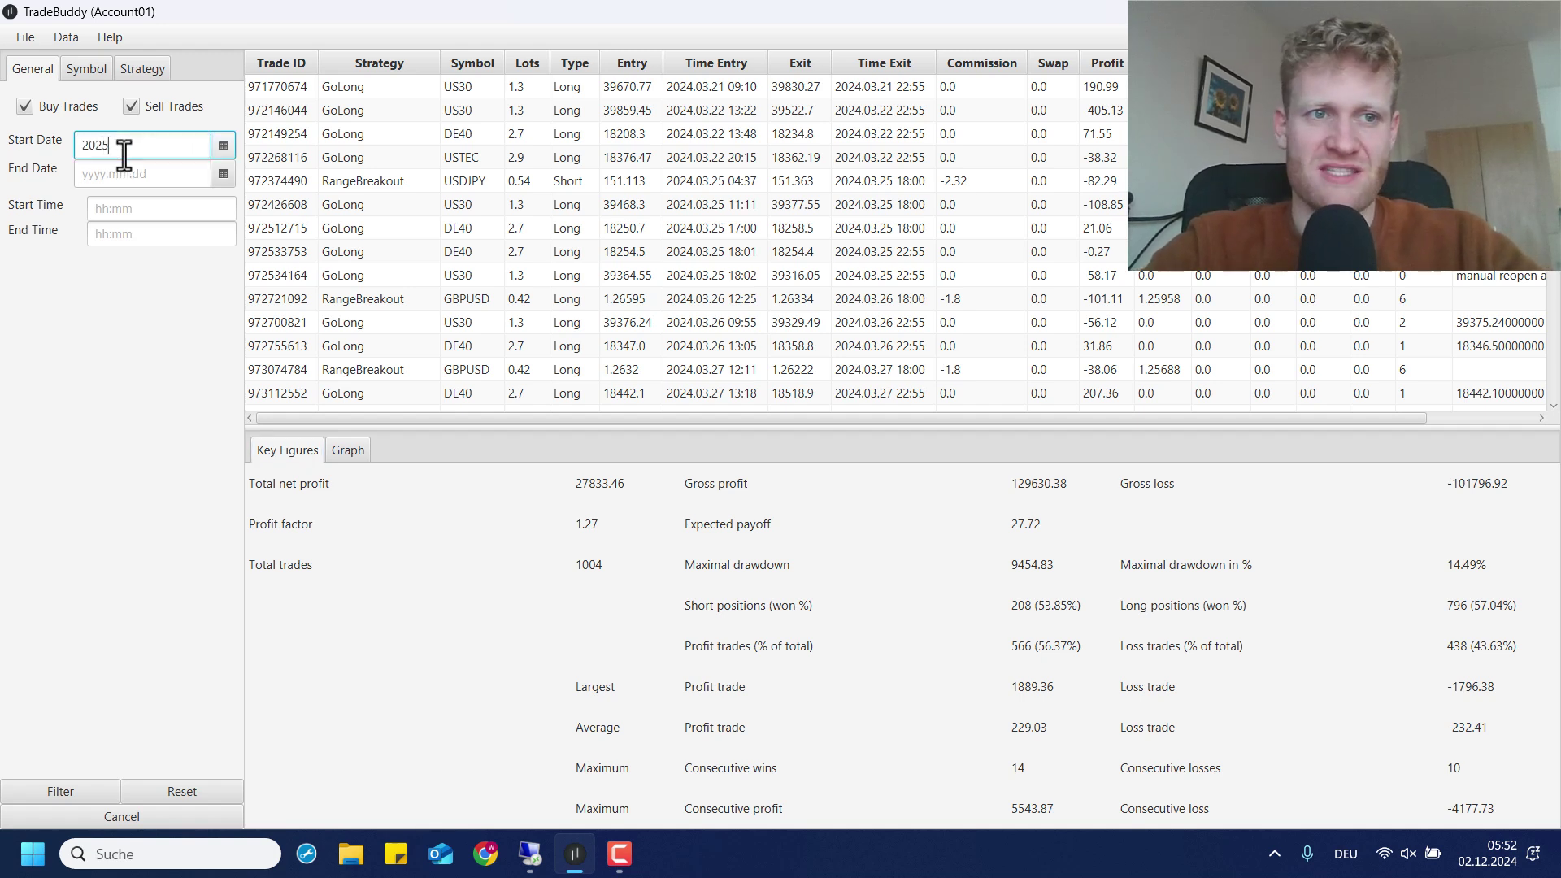
{"action": "key", "text": "BackSpace"}
{"action": "type", "text": "4.11"}
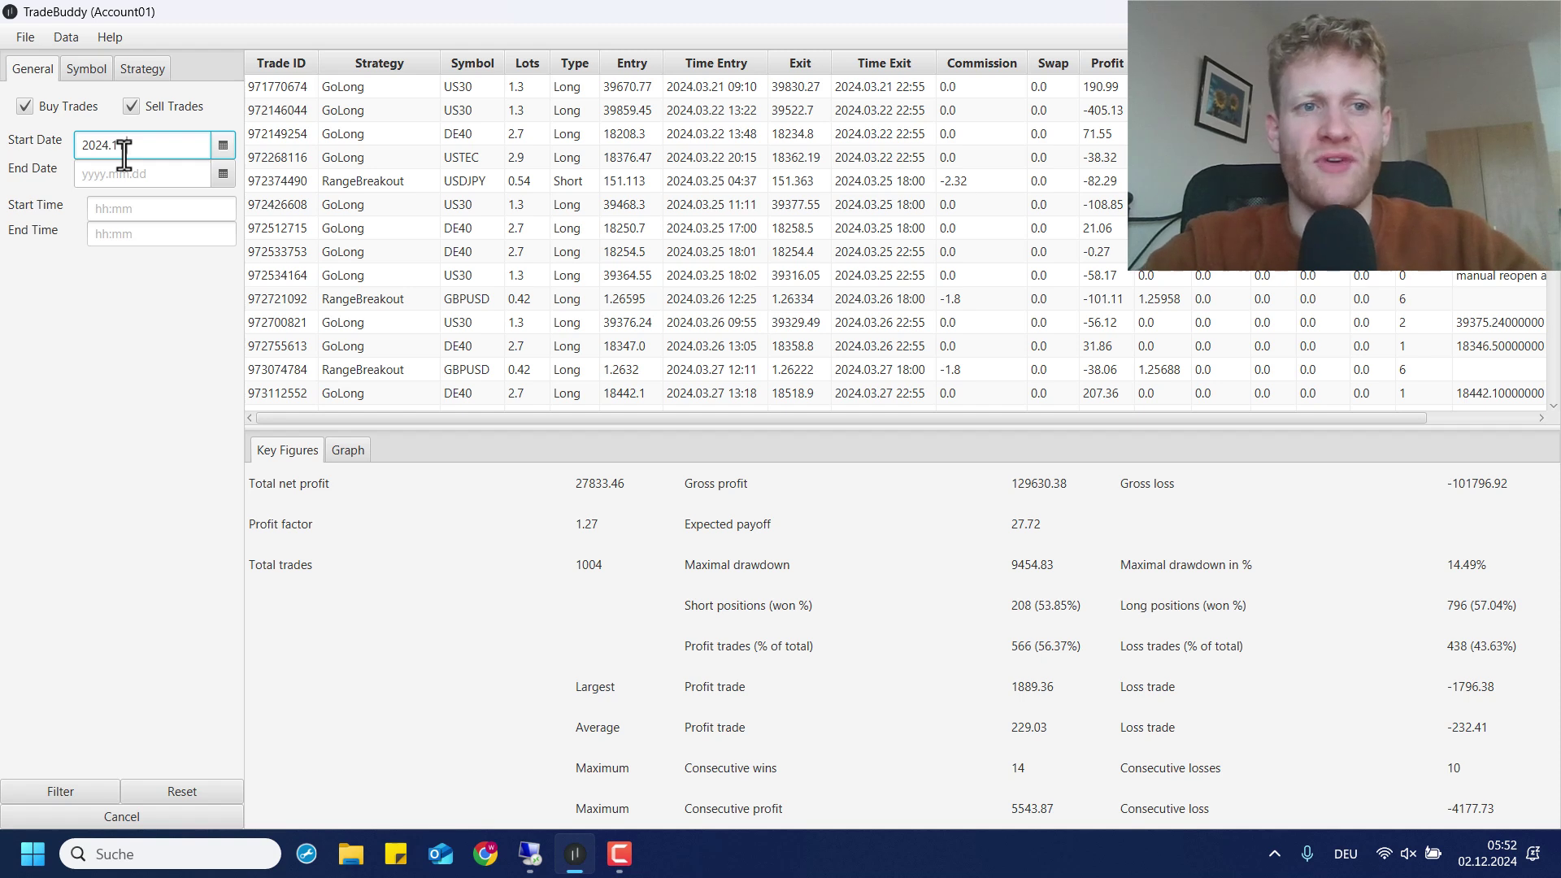
{"action": "type", "text": ".01"}
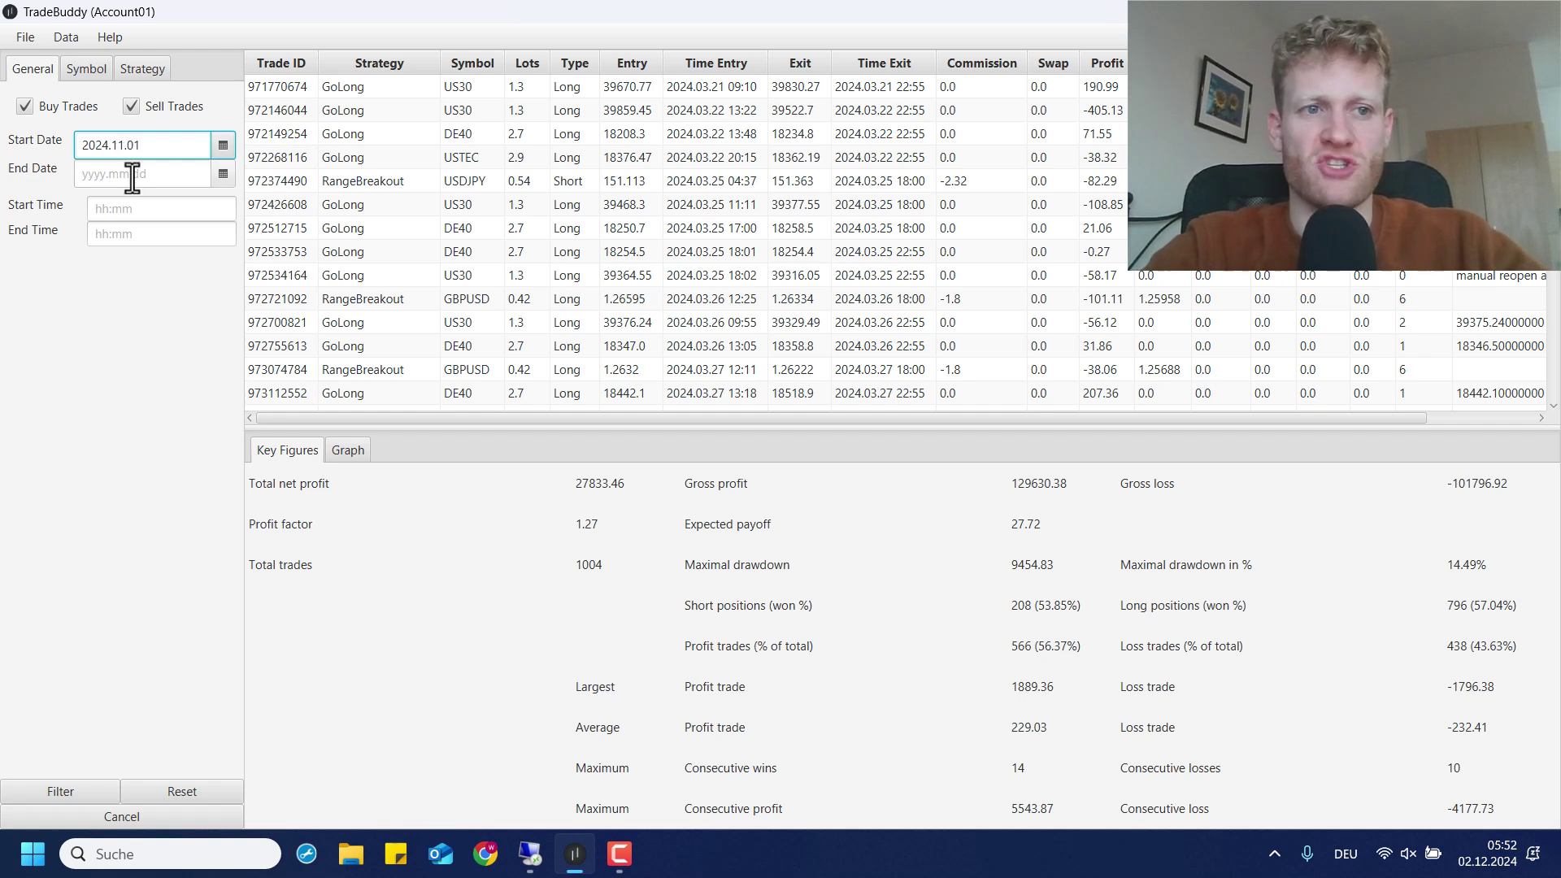
Set the filter's end date to 2024.12.01 and apply it to the trade list
{"action": "left_click", "coordinate": [132, 177]}
{"action": "type", "text": "202"}
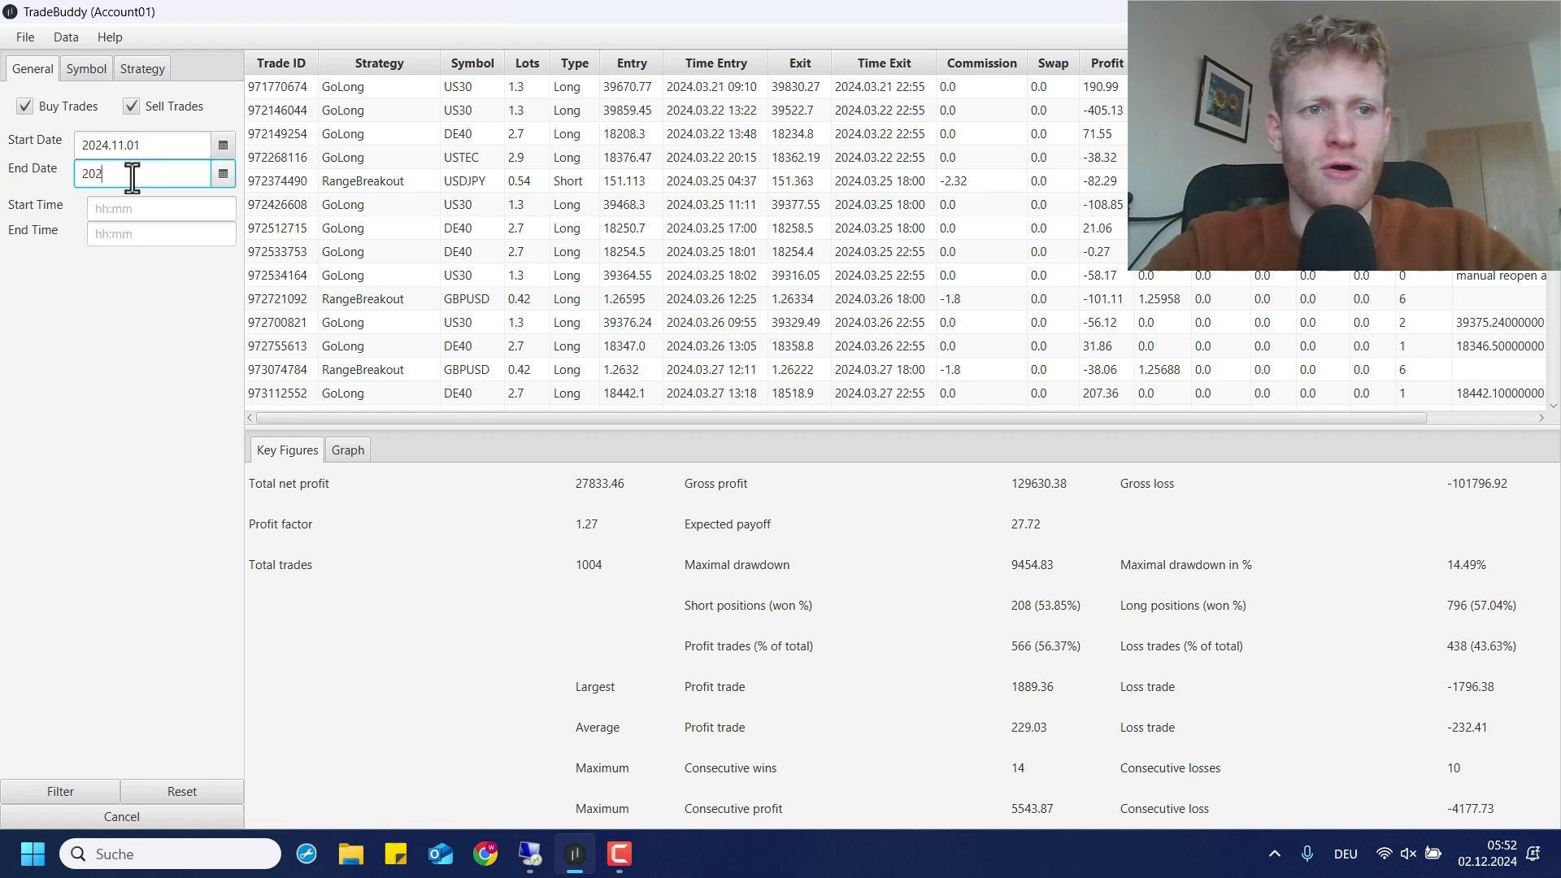
{"action": "type", "text": "4."}
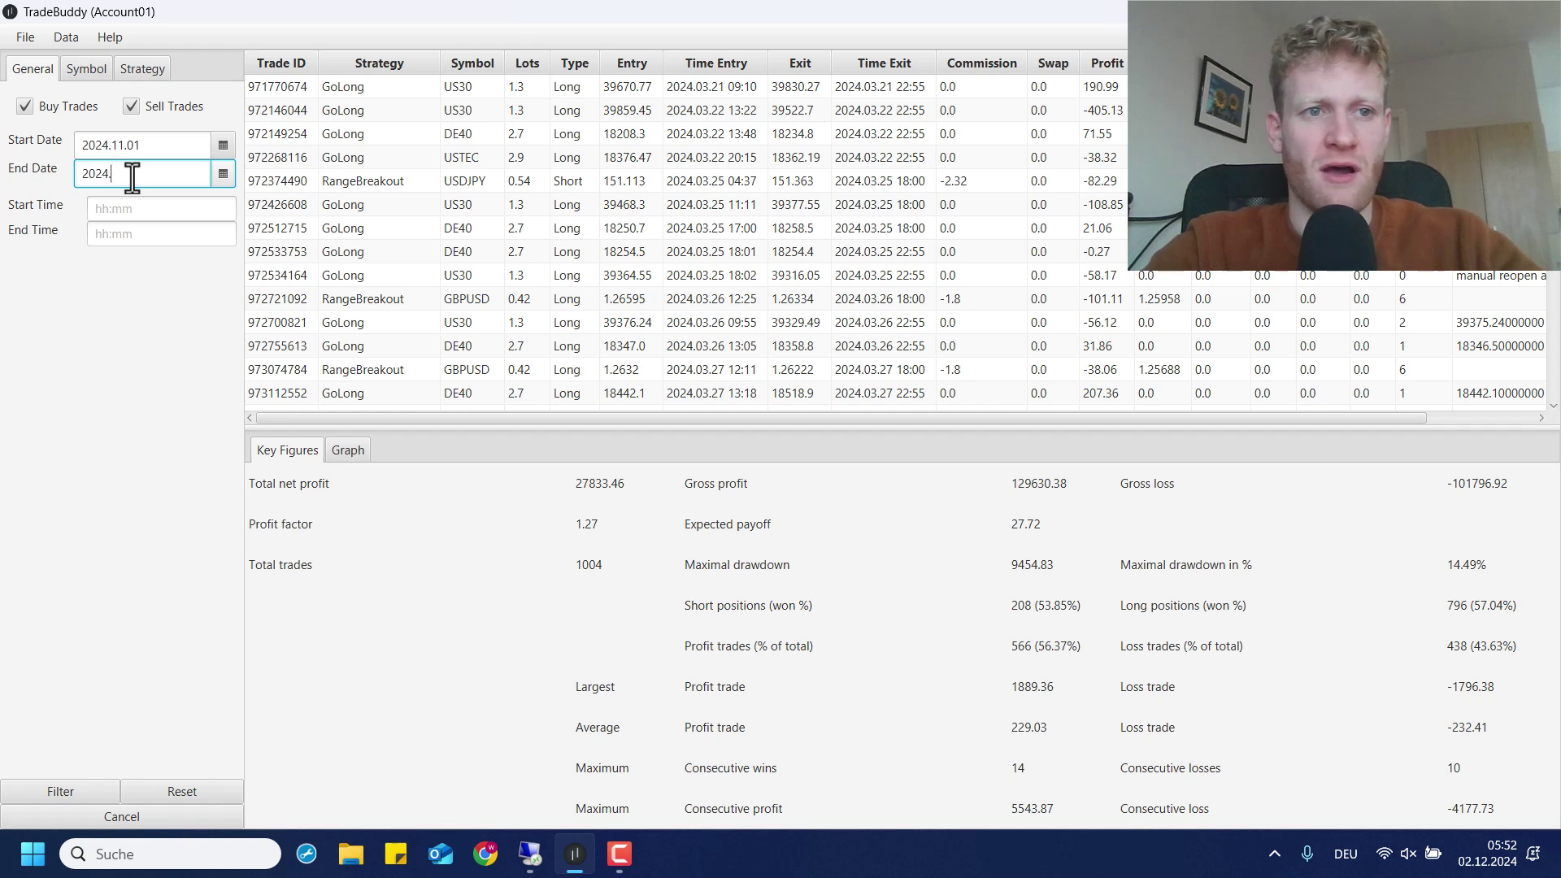
{"action": "type", "text": "12"}
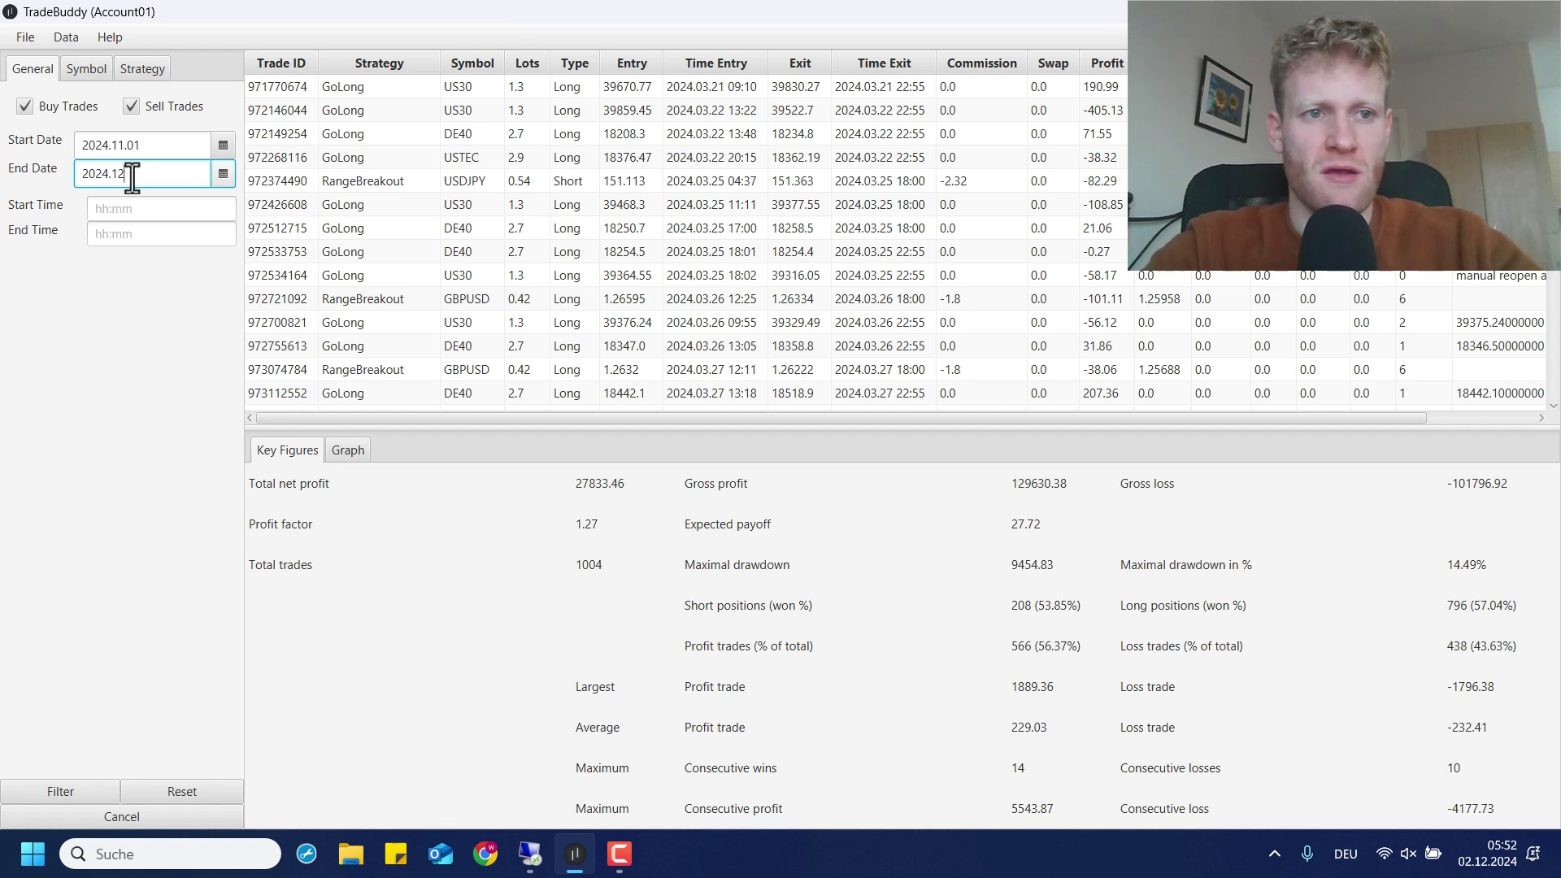
{"action": "type", "text": ".01"}
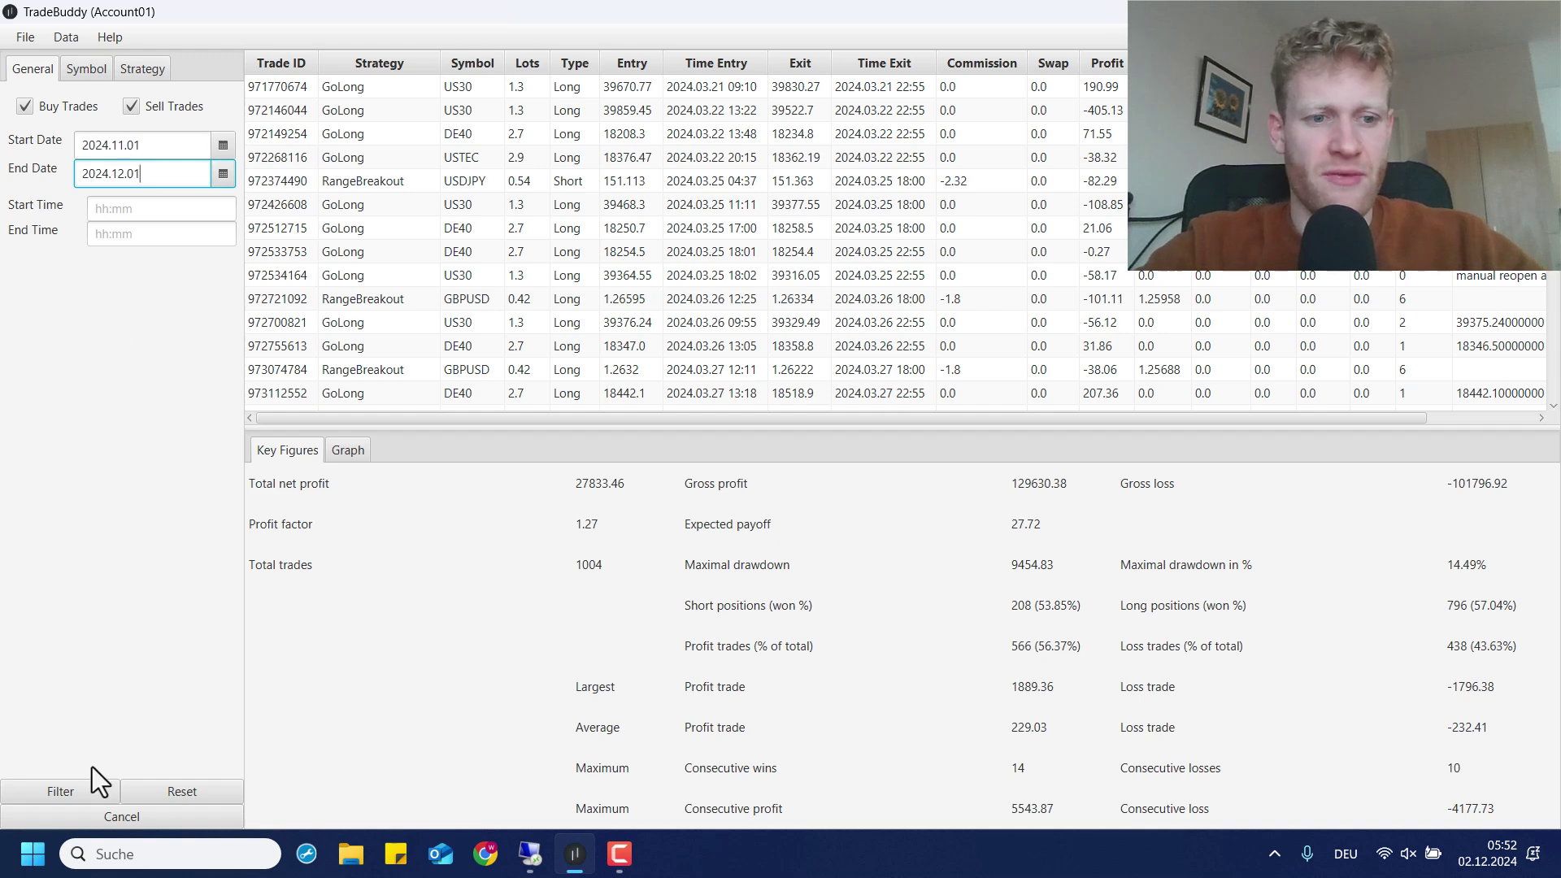
{"action": "left_click", "coordinate": [91, 794]}
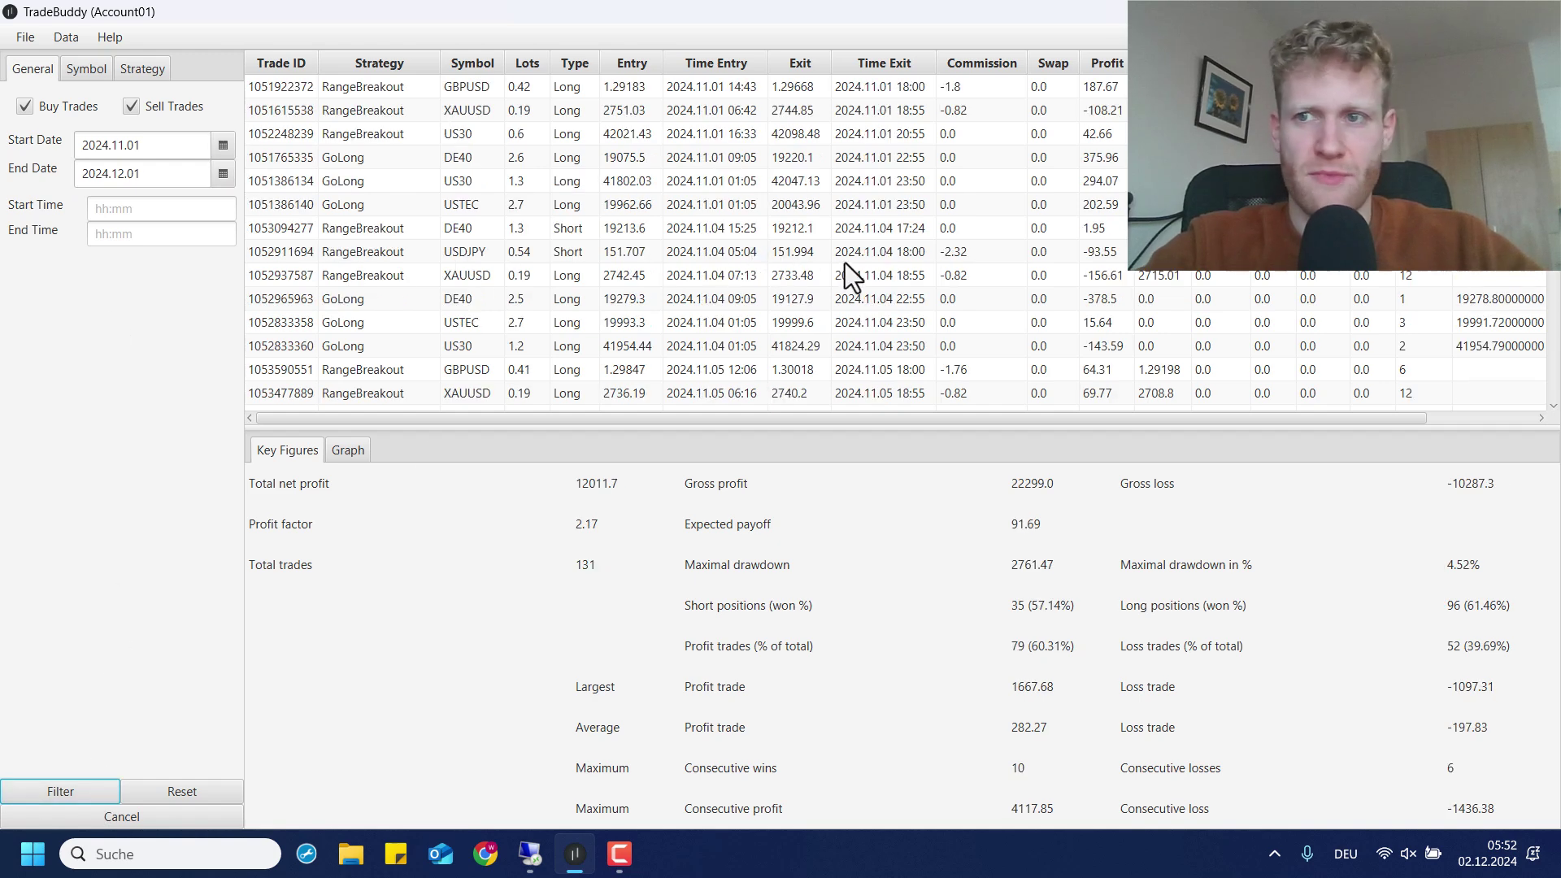
Examine the filtered November trades, their key figures and their equity graph
{"action": "scroll", "coordinate": [1026, 244], "scroll_direction": "down", "scroll_amount": 3}
{"action": "scroll", "coordinate": [975, 232], "scroll_direction": "up", "scroll_amount": 3}
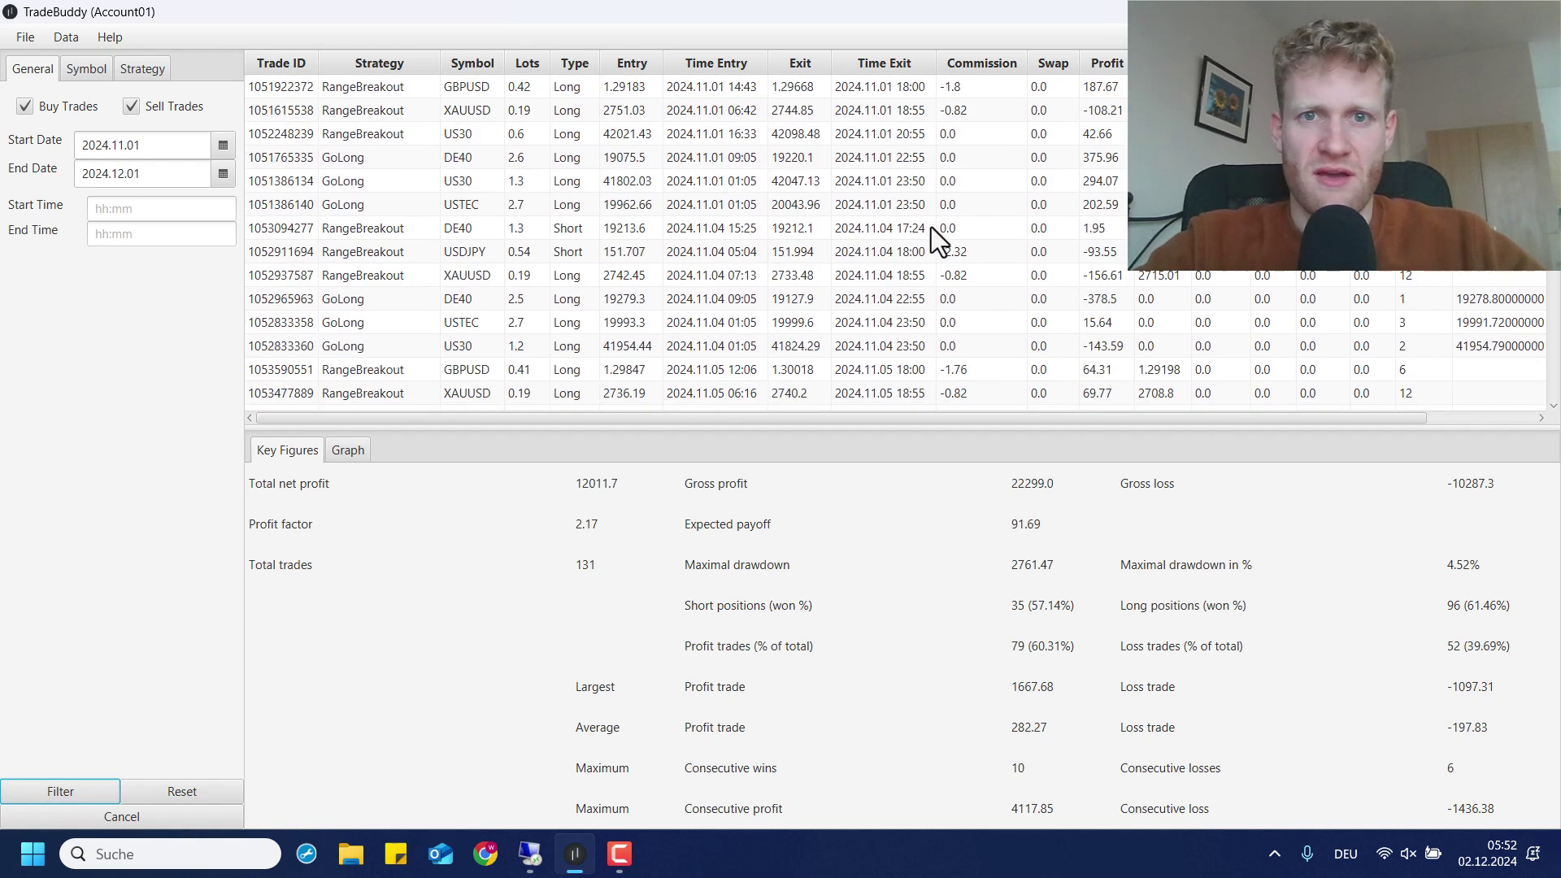
{"action": "scroll", "coordinate": [961, 291], "scroll_direction": "down", "scroll_amount": 3}
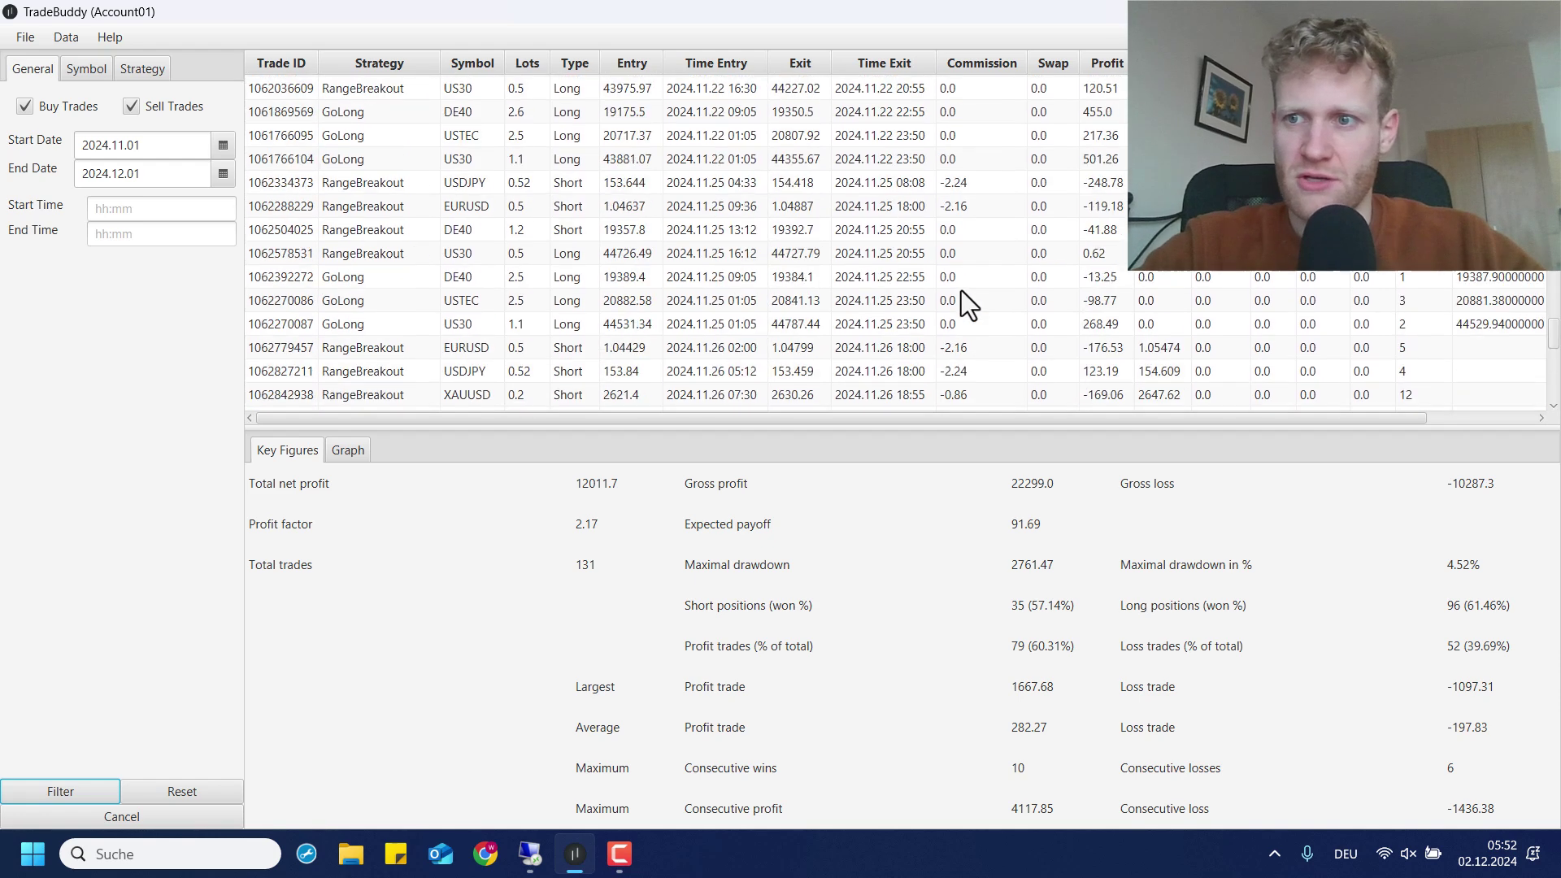
{"action": "scroll", "coordinate": [961, 290], "scroll_direction": "up", "scroll_amount": 3}
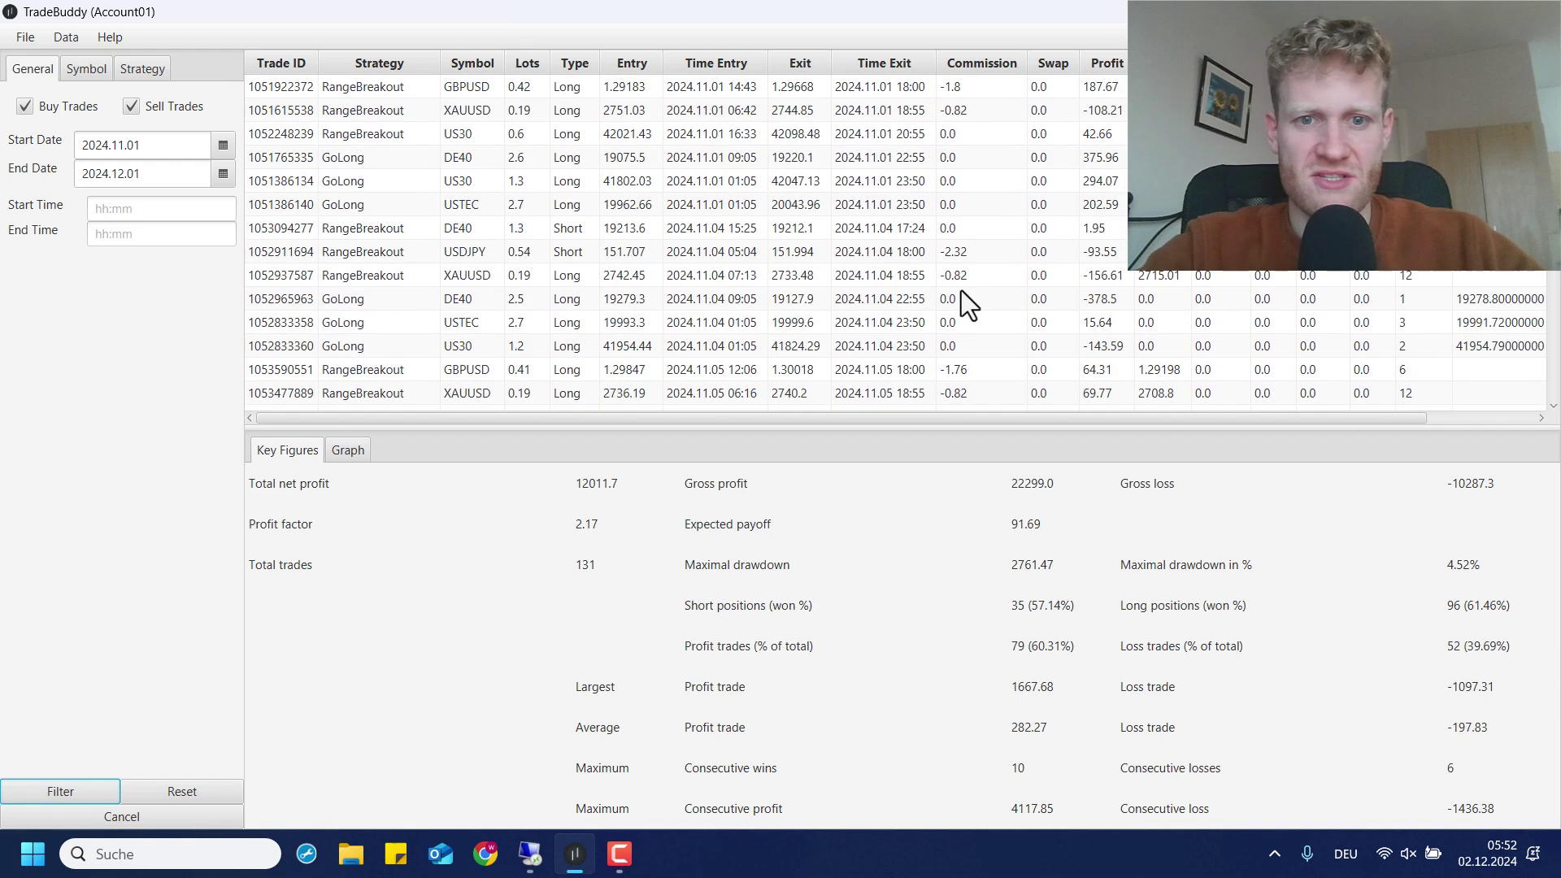
{"action": "left_click", "coordinate": [346, 451]}
{"action": "left_click", "coordinate": [286, 455]}
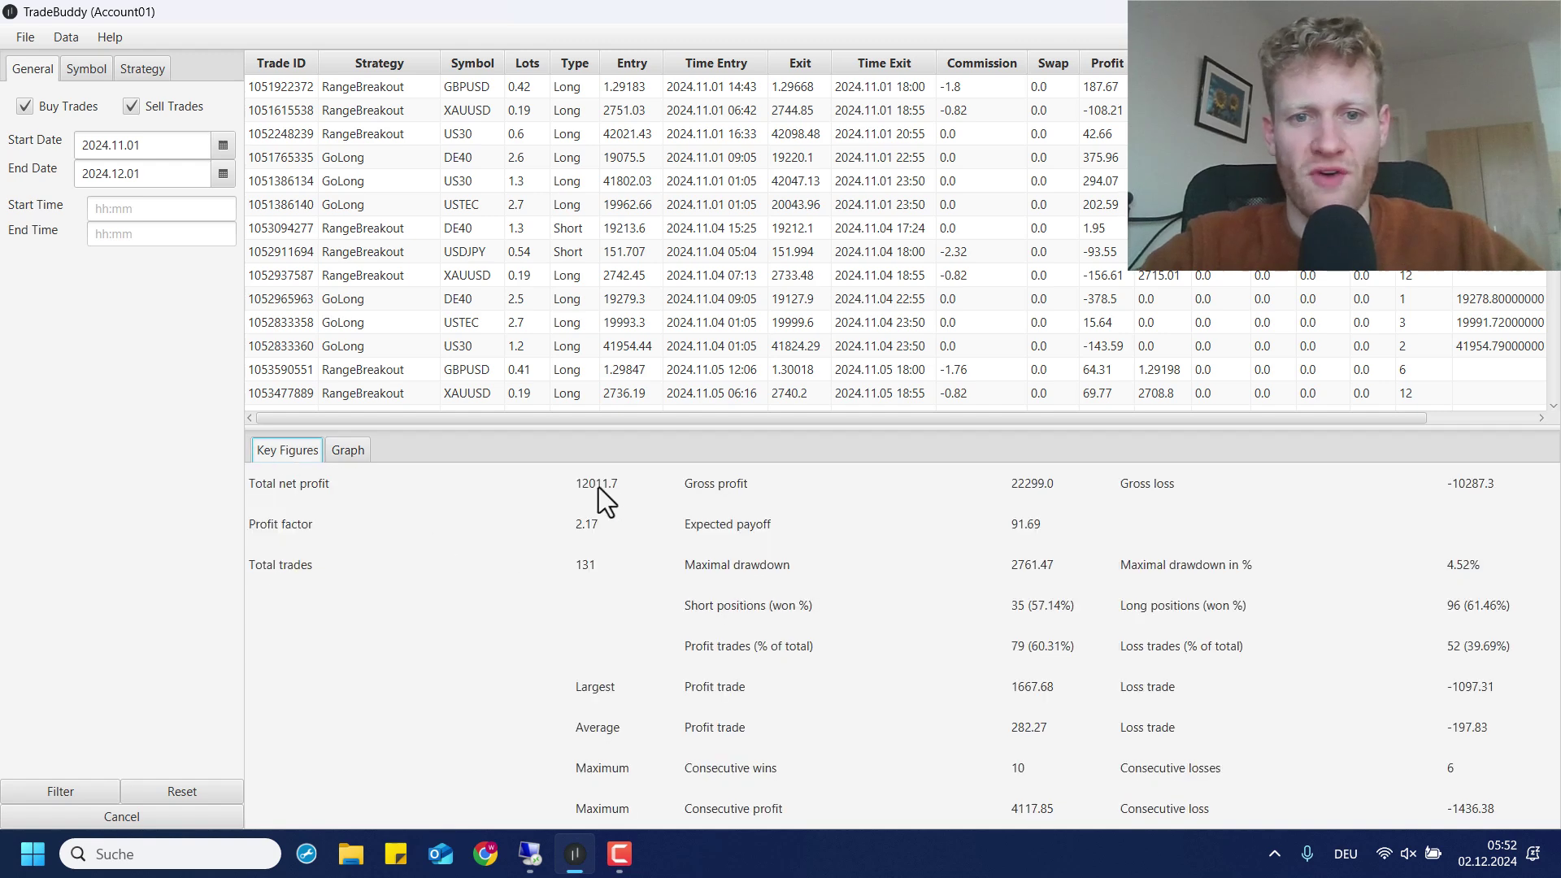
{"action": "left_click", "coordinate": [348, 449]}
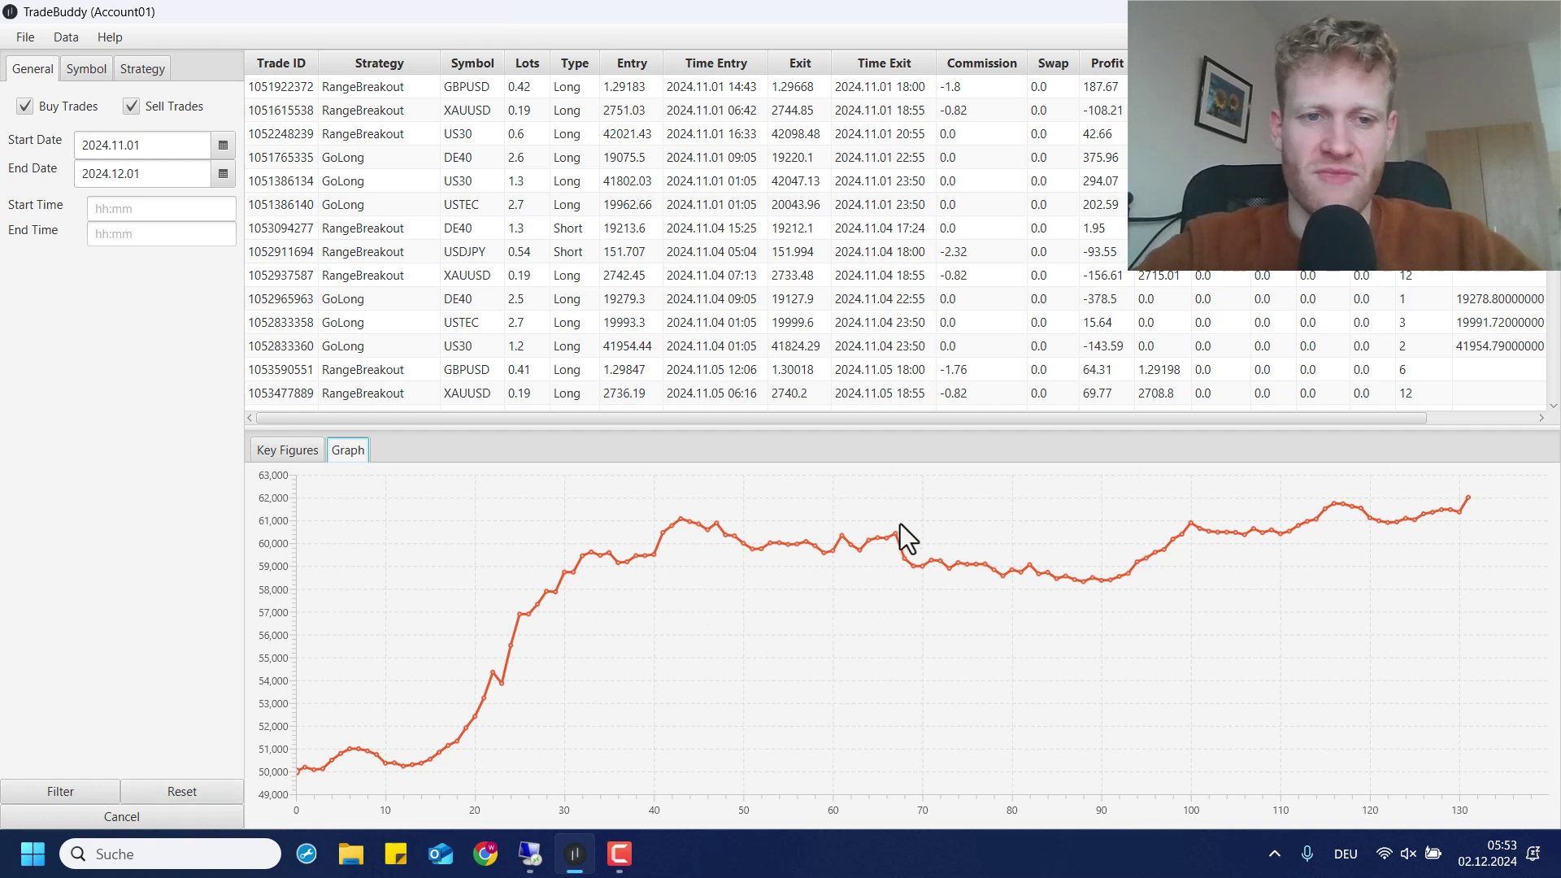
{"action": "left_click", "coordinate": [305, 452]}
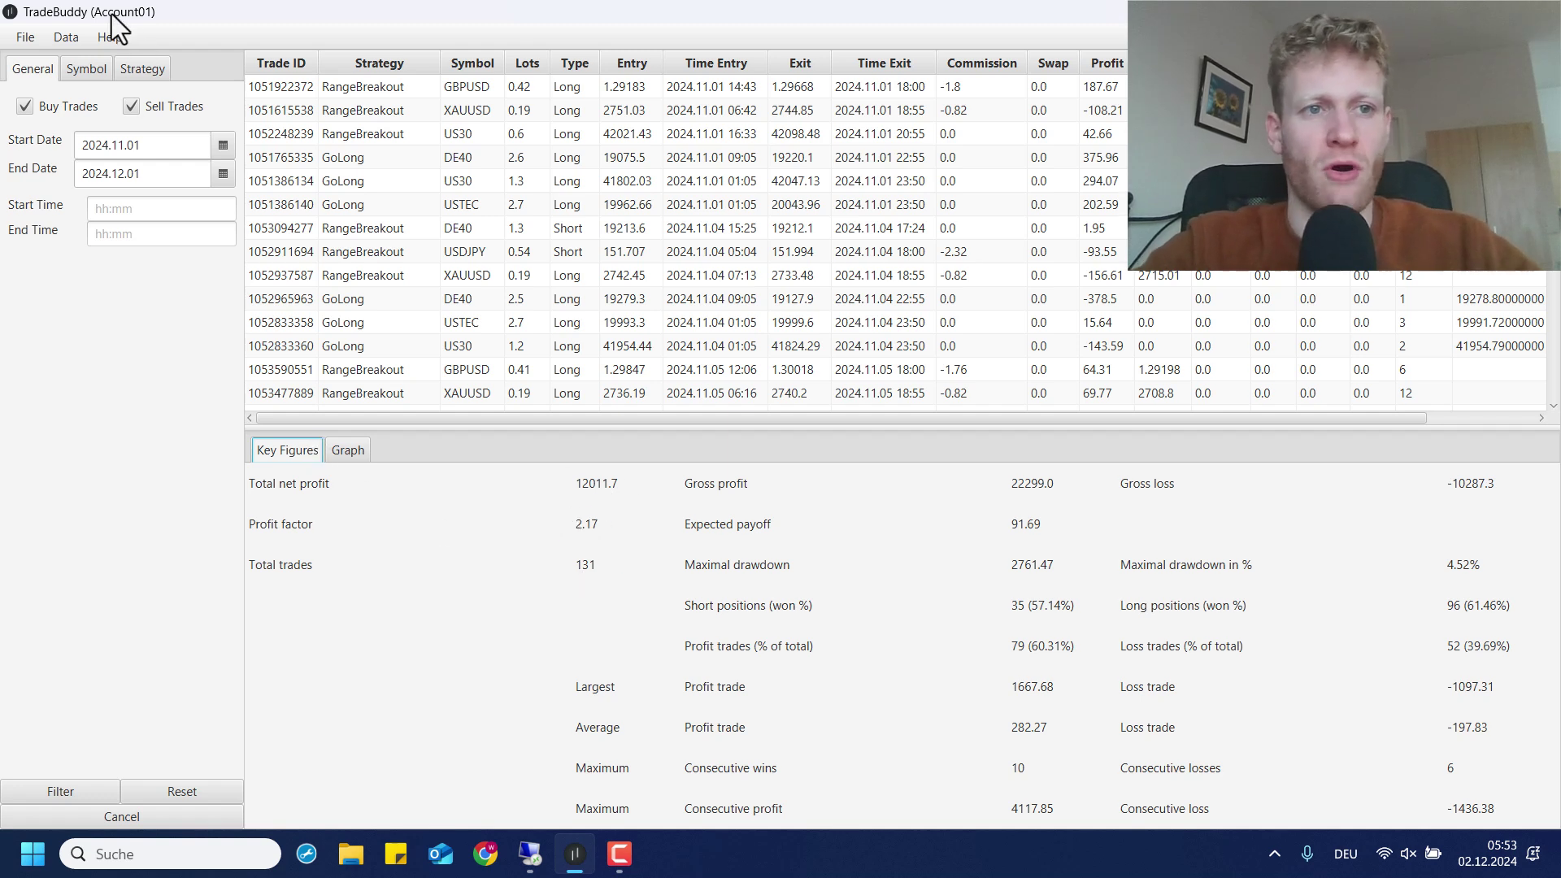
Narrow the filter to symbol US30 and strategy GoLong, and check the resulting equity graph and key figures
{"action": "left_click", "coordinate": [104, 76]}
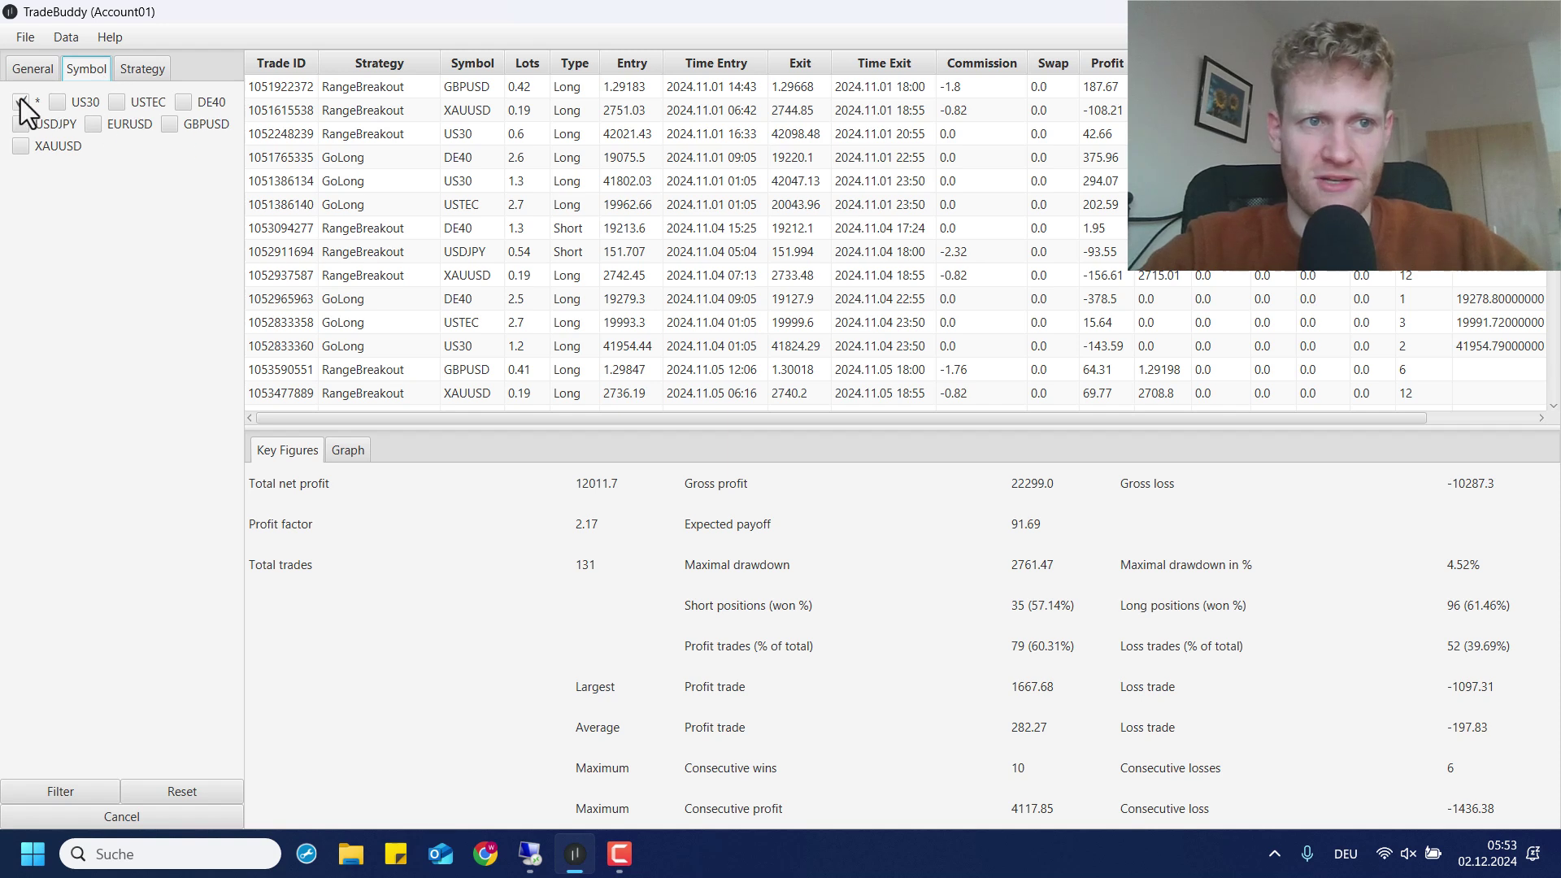
{"action": "left_click", "coordinate": [68, 96]}
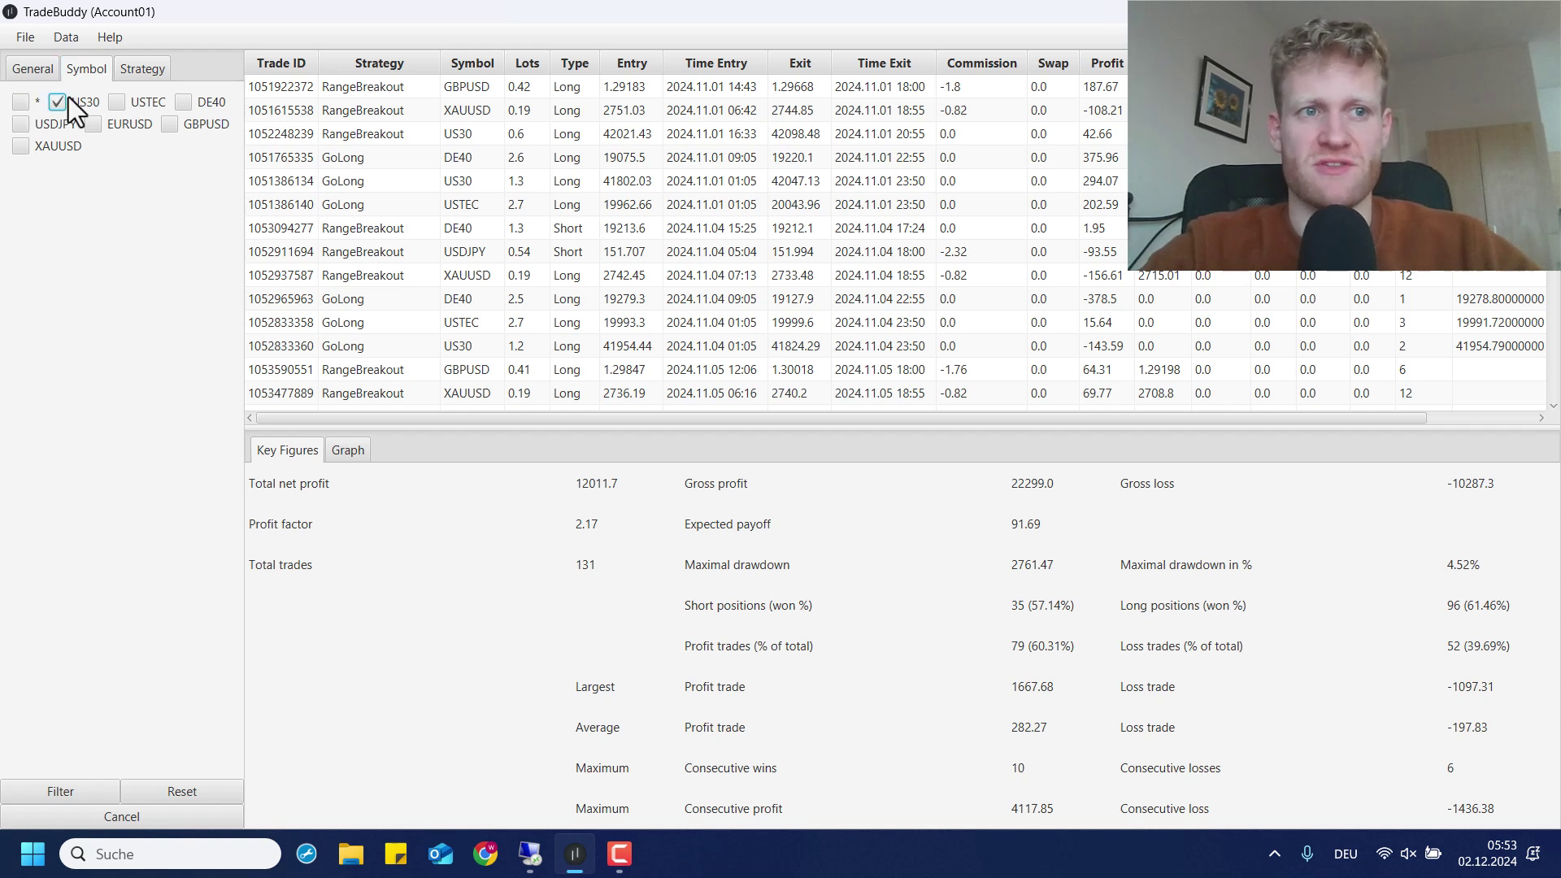
{"action": "left_click", "coordinate": [141, 70]}
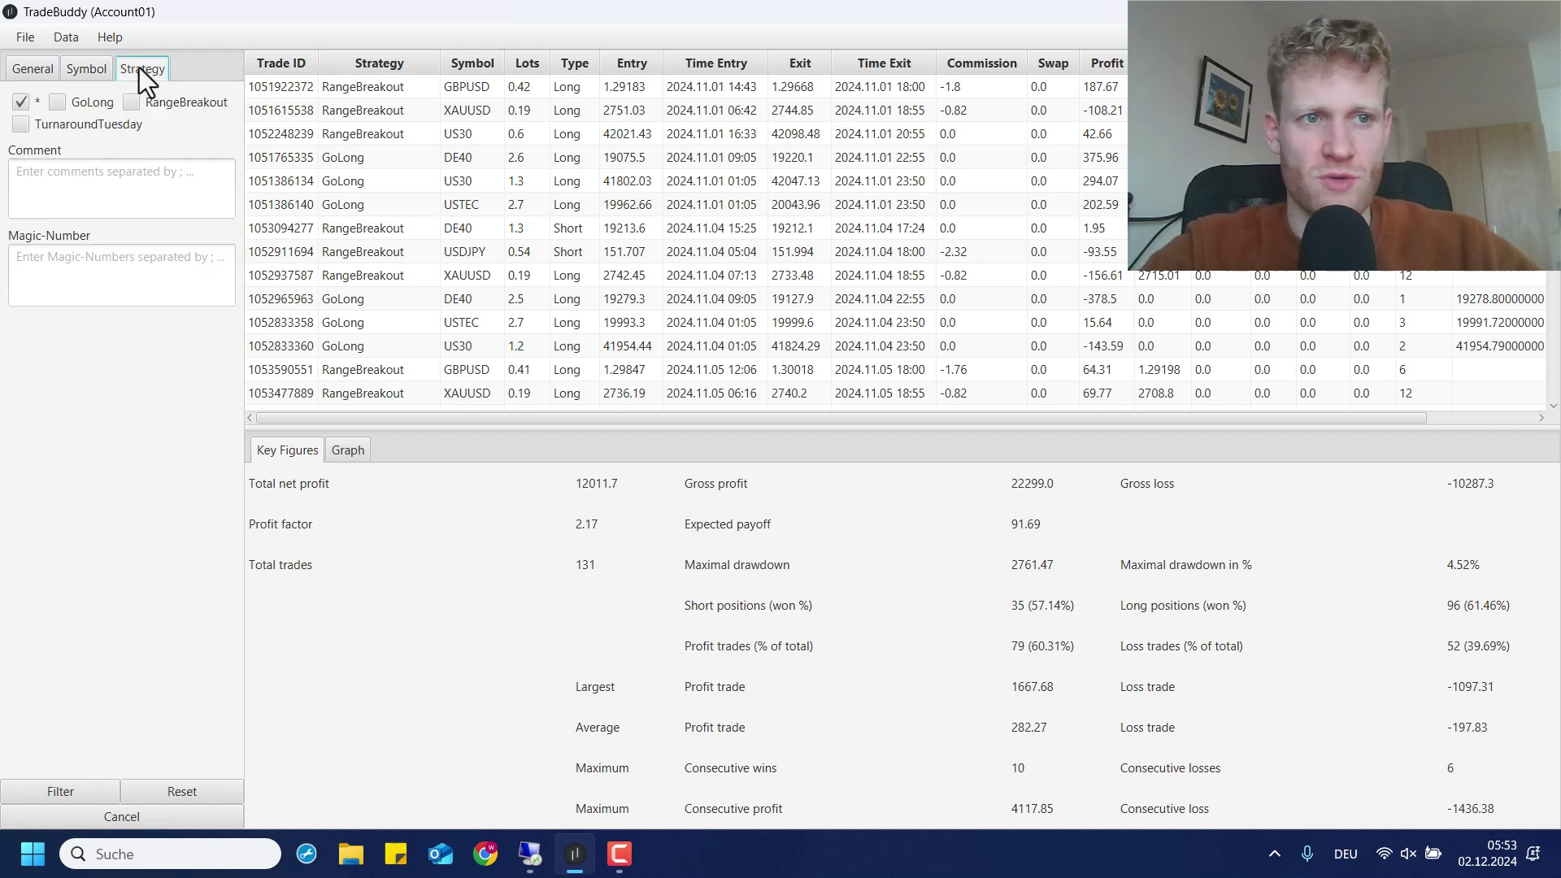
{"action": "left_click", "coordinate": [19, 103]}
{"action": "left_click", "coordinate": [94, 787]}
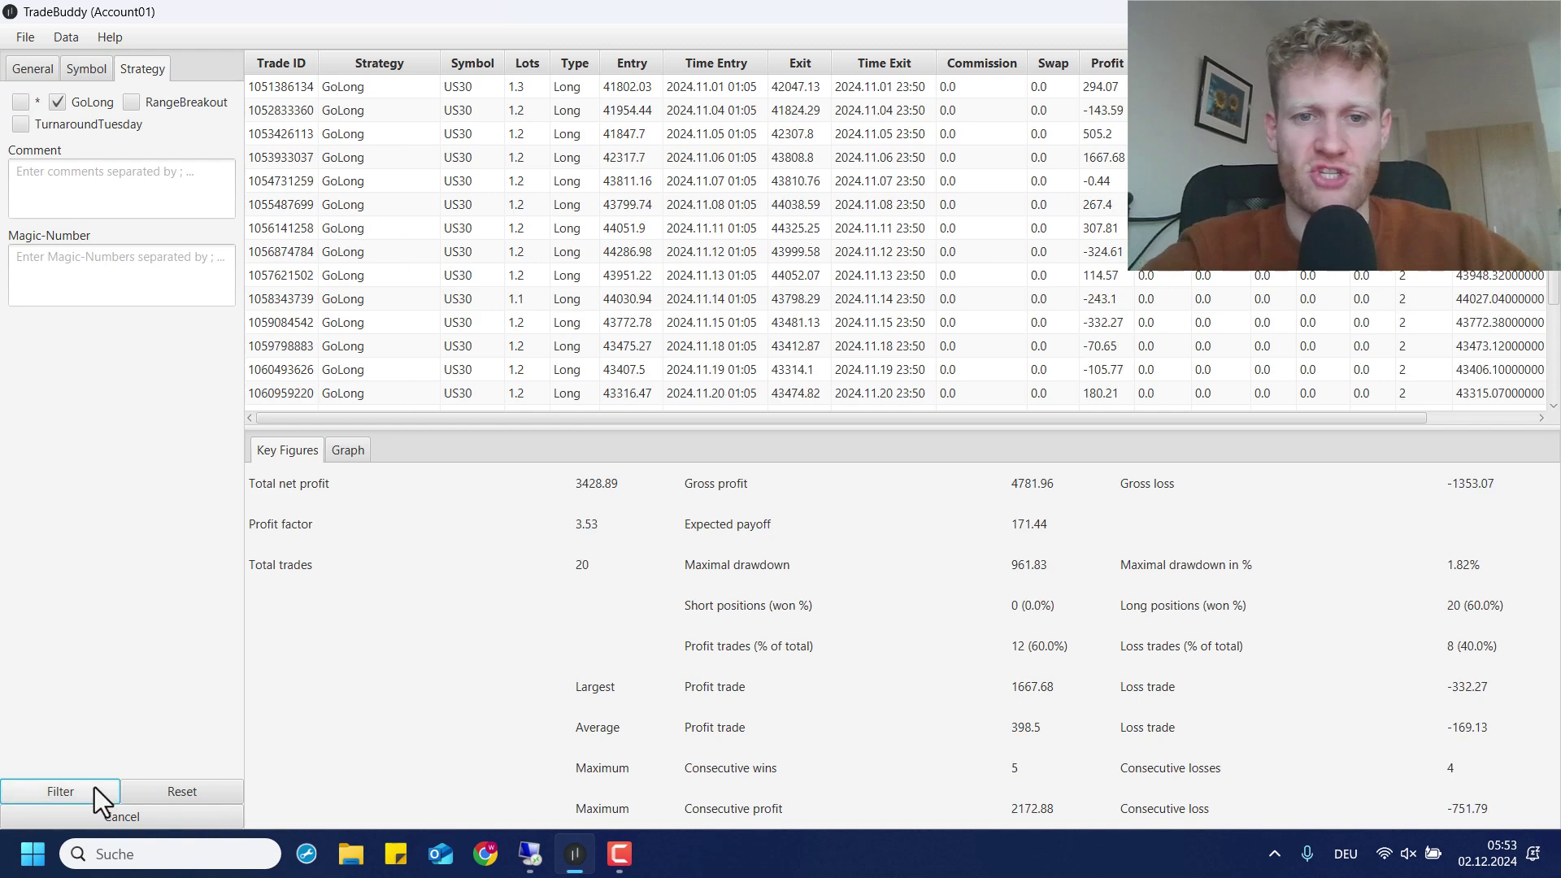
{"action": "left_click", "coordinate": [352, 449]}
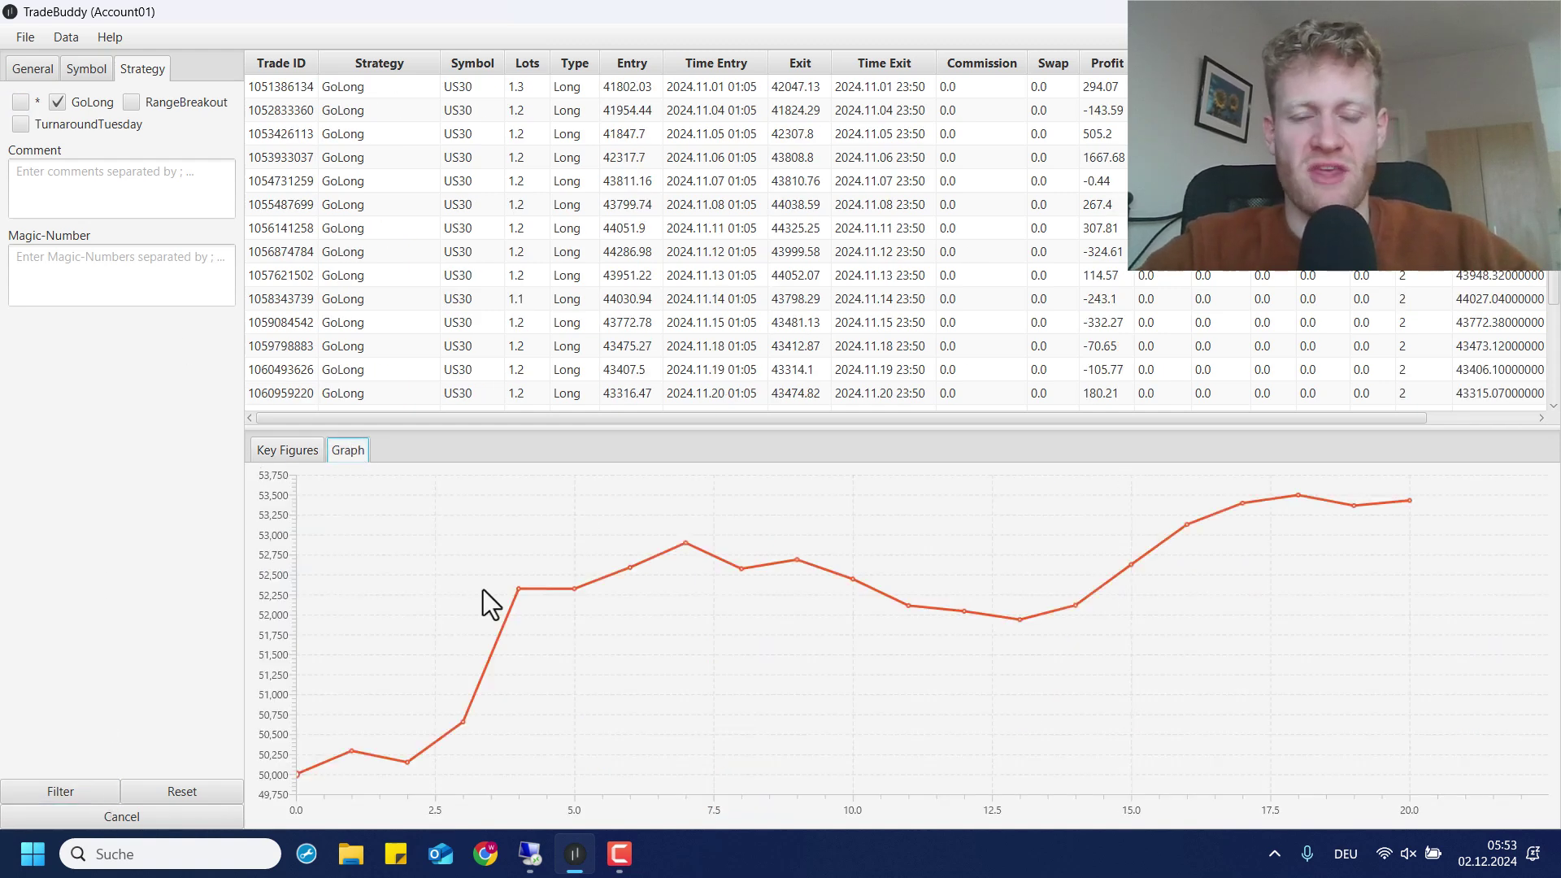
{"action": "left_click", "coordinate": [289, 452]}
Filter the GoLong trades by USTEC instead of US30 and check their equity graph and key figures
{"action": "left_click", "coordinate": [93, 101]}
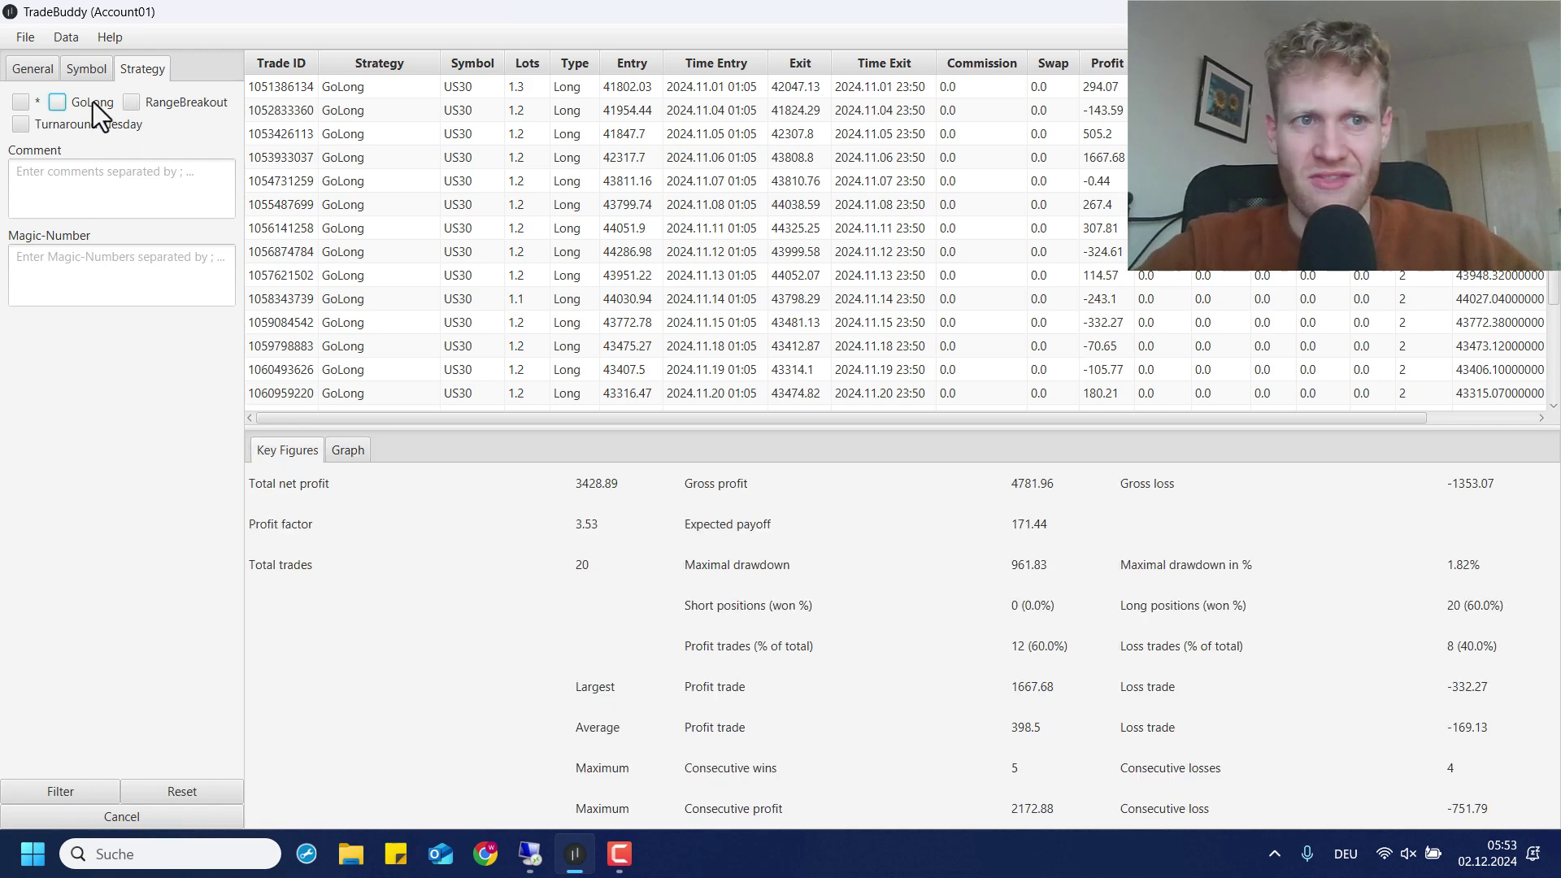
{"action": "left_click", "coordinate": [72, 68]}
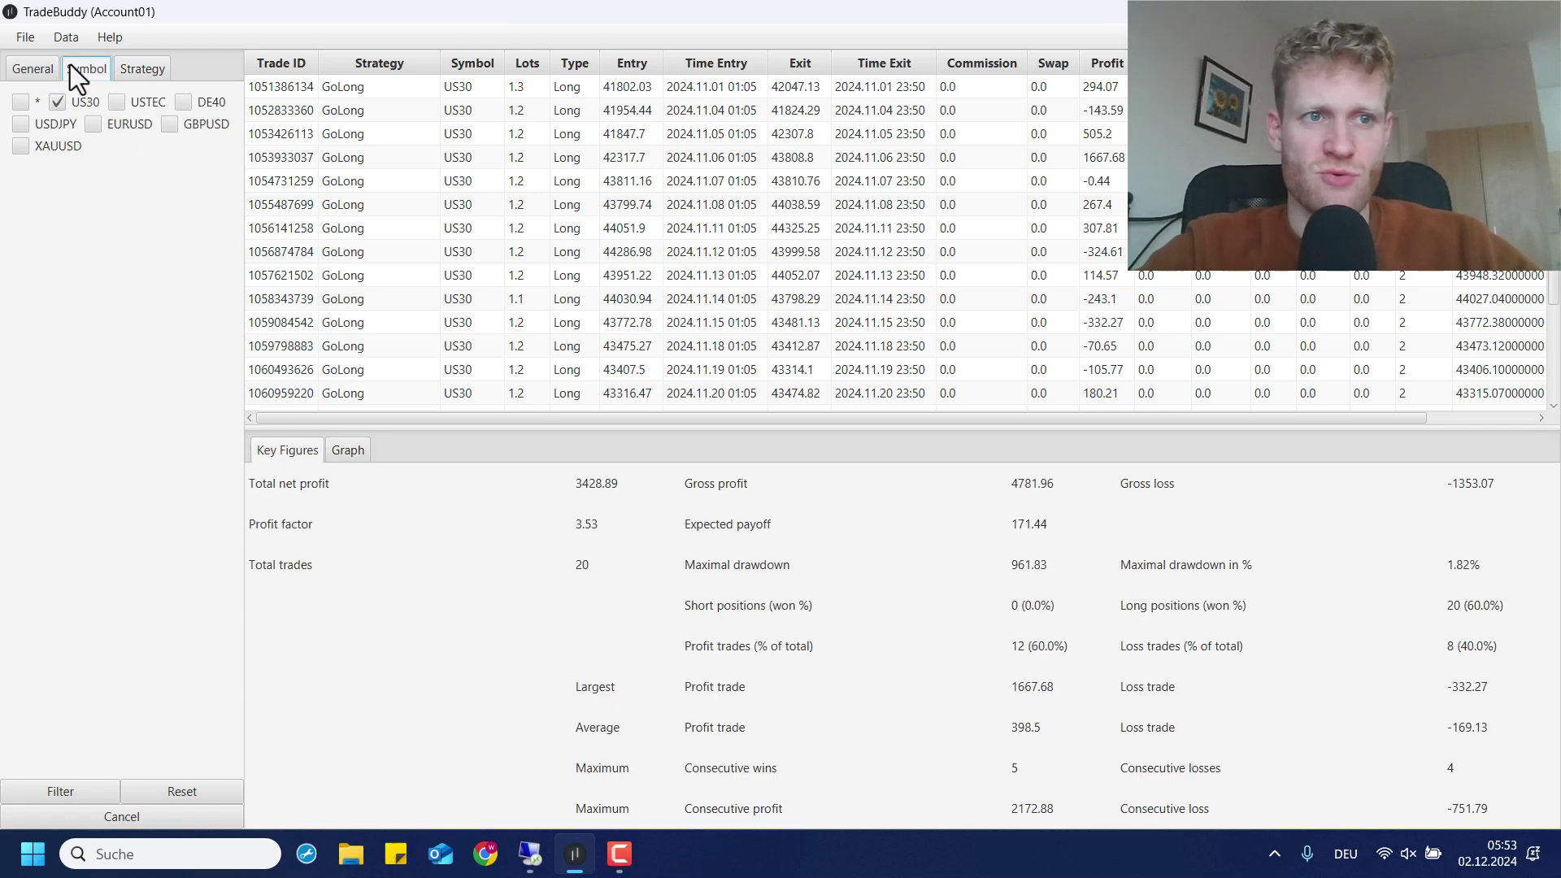
{"action": "left_click", "coordinate": [118, 101]}
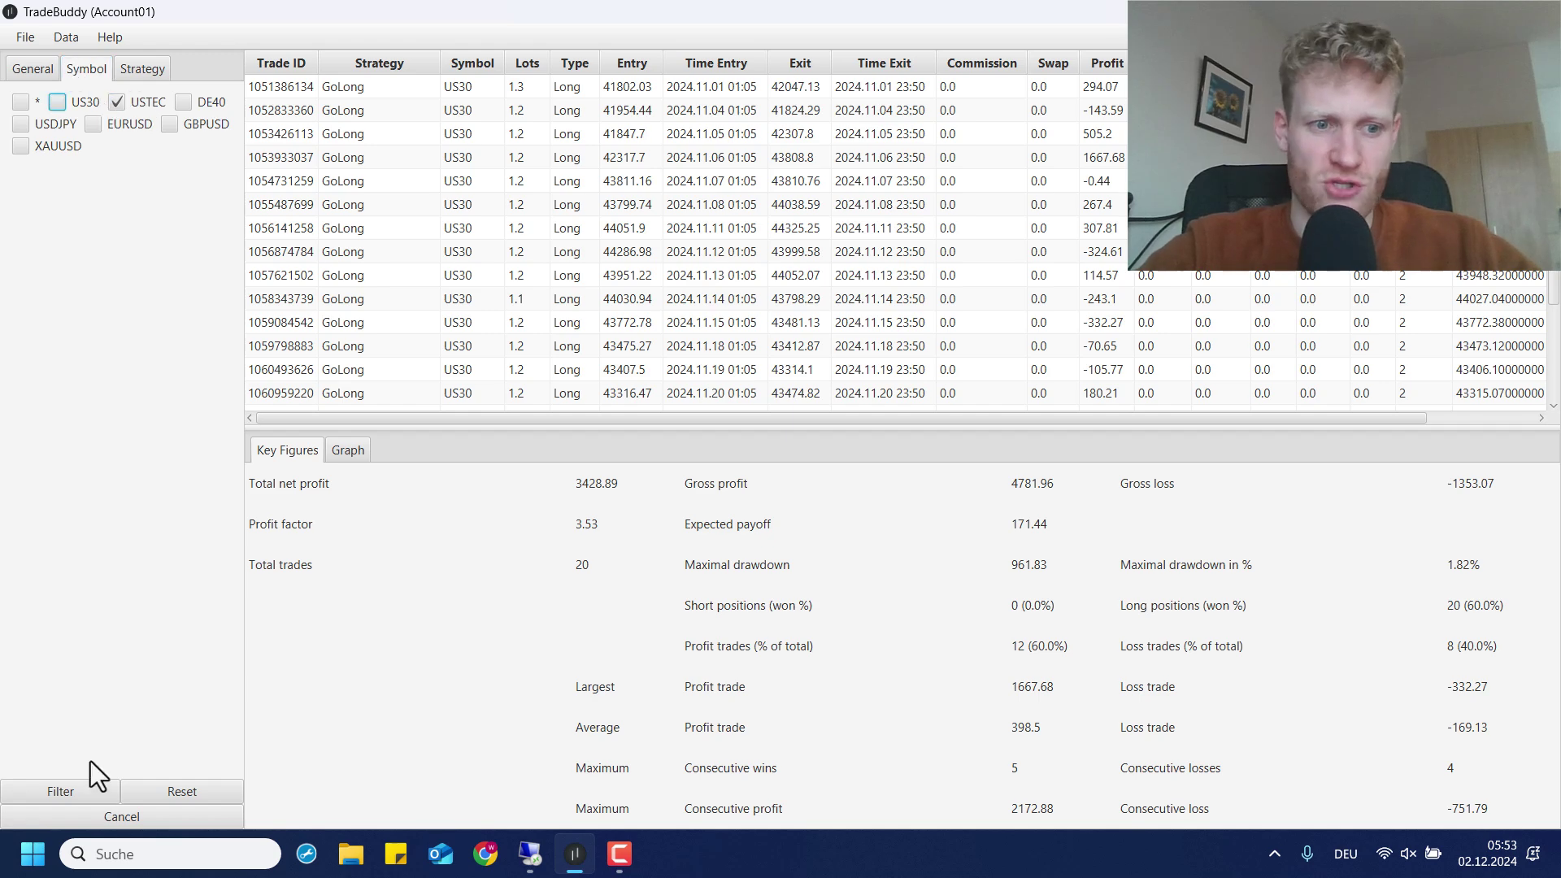
{"action": "left_click", "coordinate": [87, 793]}
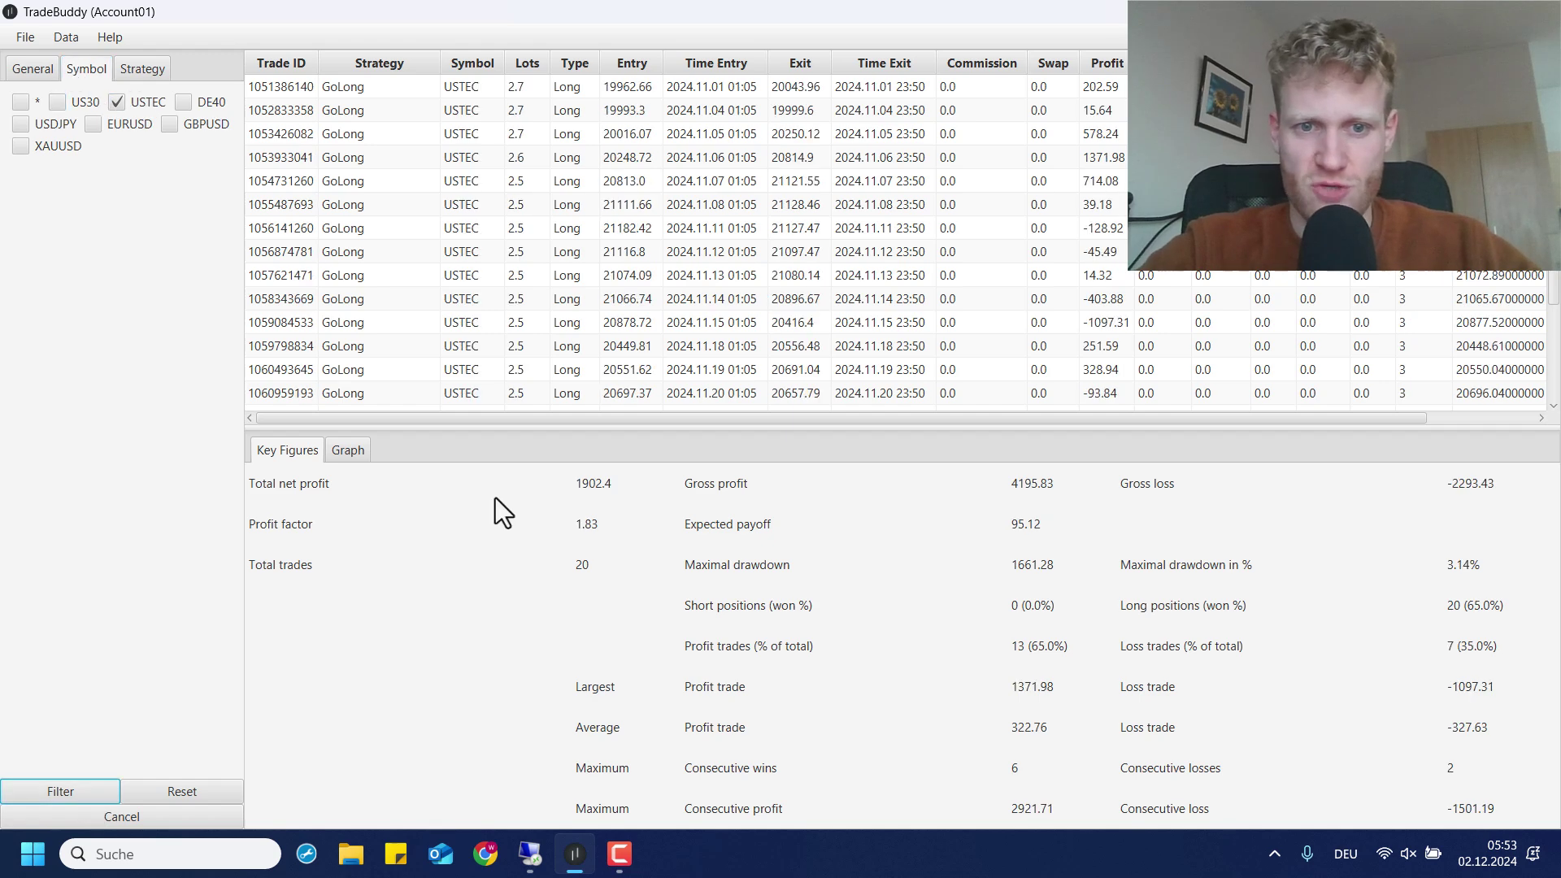
{"action": "left_click", "coordinate": [340, 452]}
{"action": "left_click", "coordinate": [270, 456]}
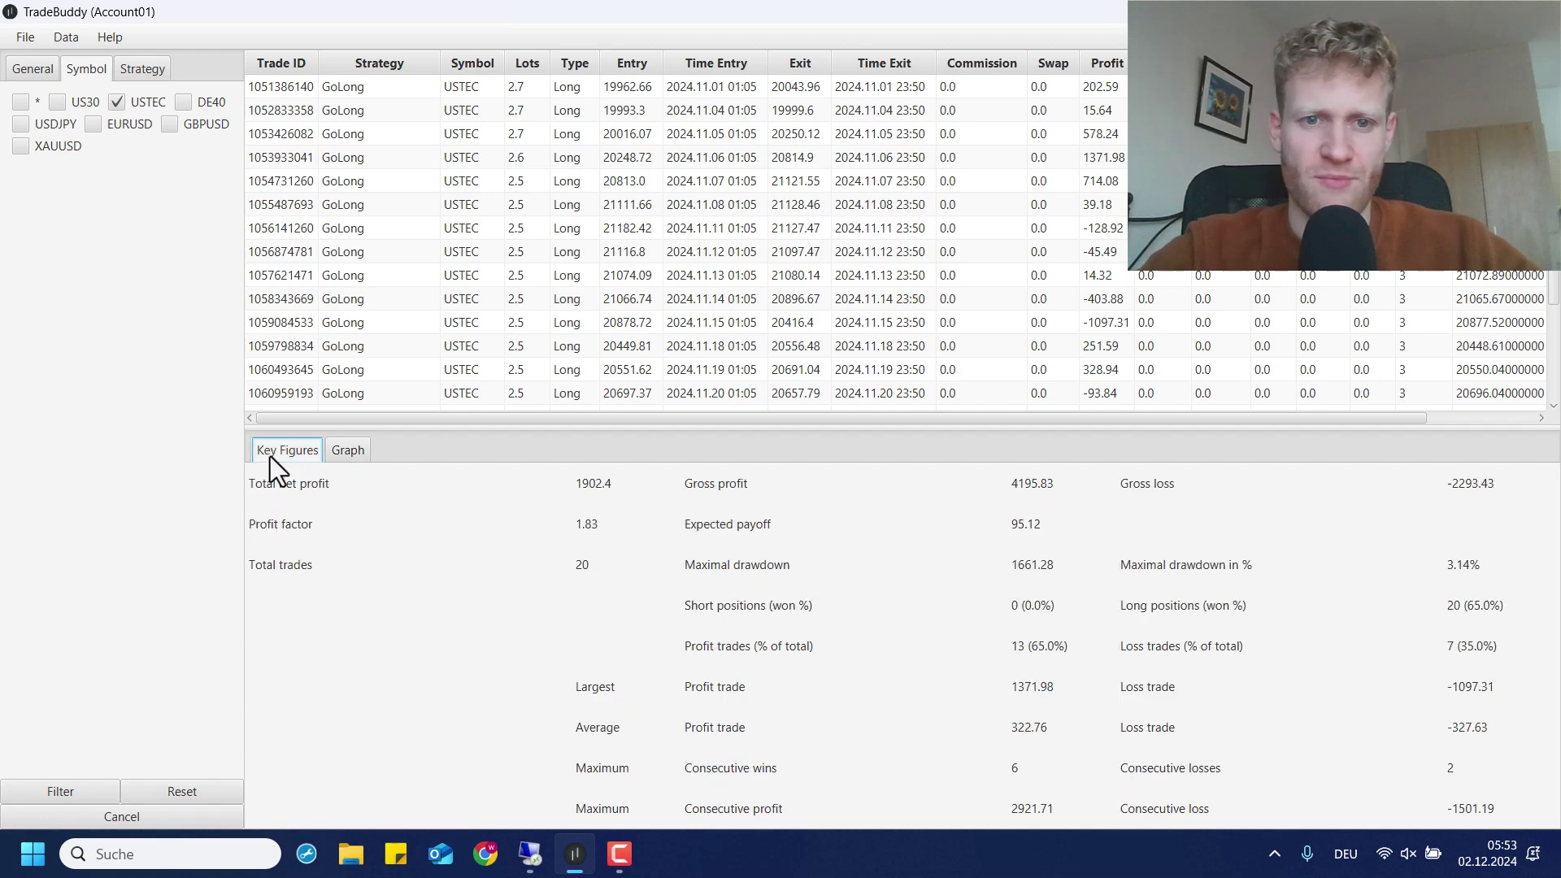
Replace USTEC with DE40 in the symbol filter and apply it to the GoLong trades
{"action": "left_click", "coordinate": [135, 101]}
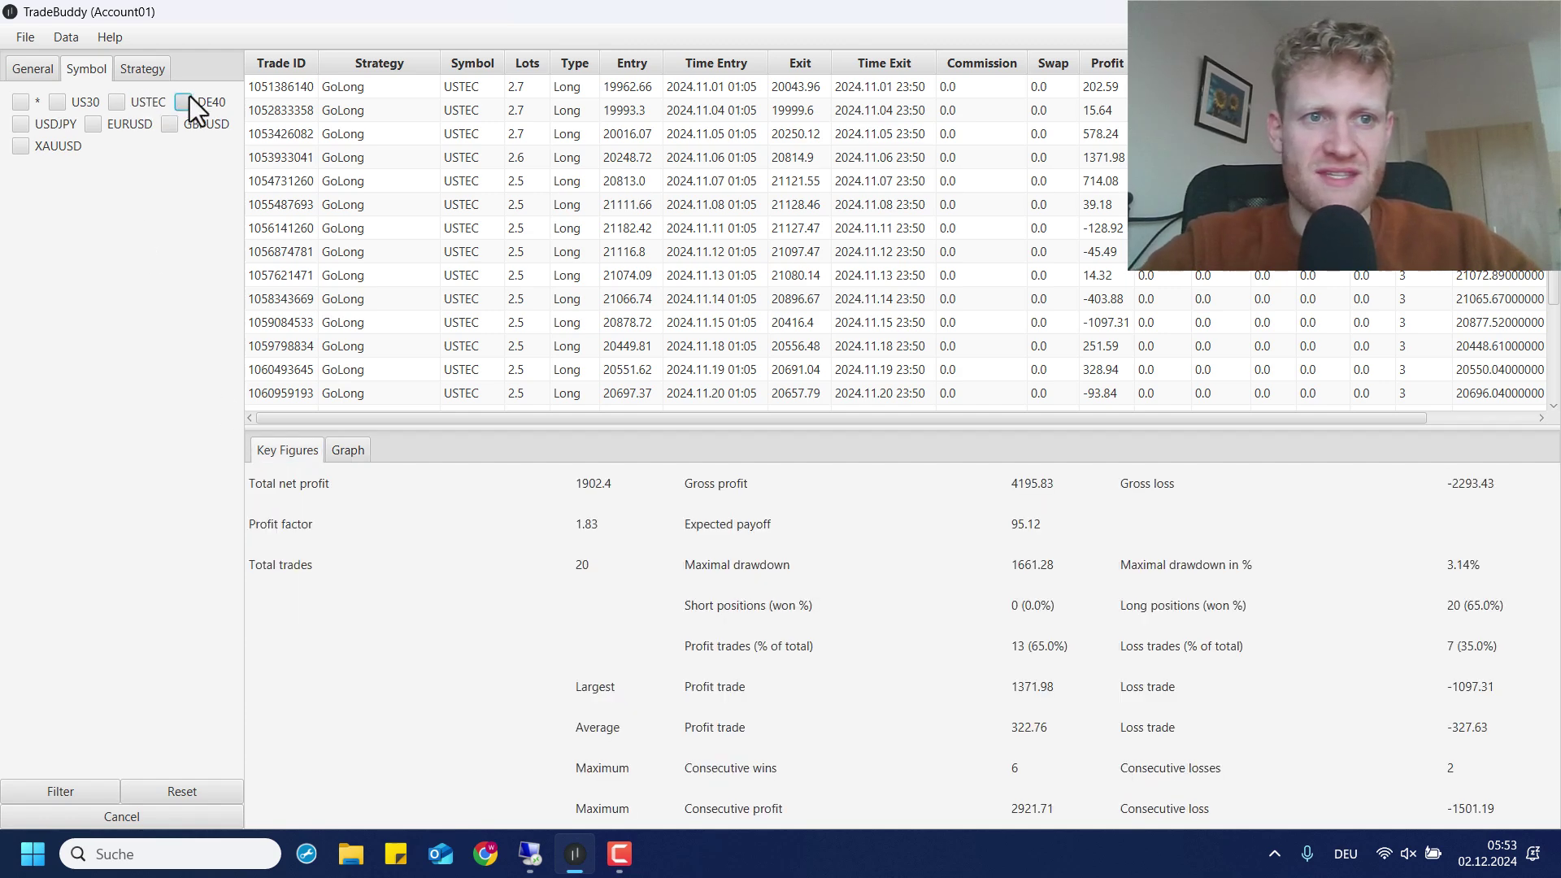
{"action": "left_click", "coordinate": [86, 789]}
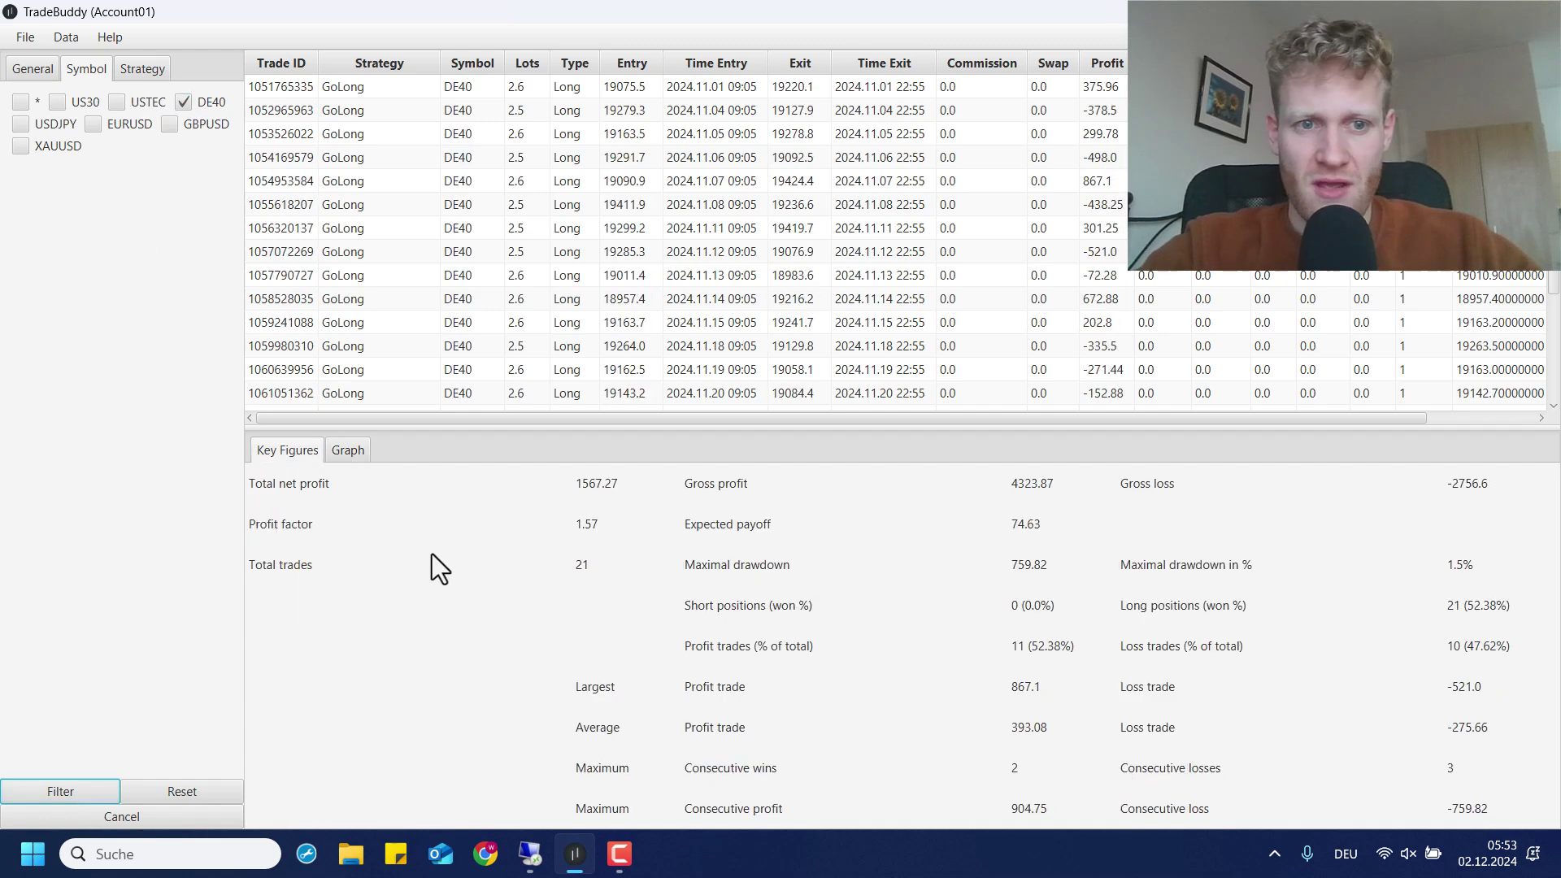
Check the equity graph and key figures of the DE40 GoLong trades
{"action": "left_click", "coordinate": [339, 449]}
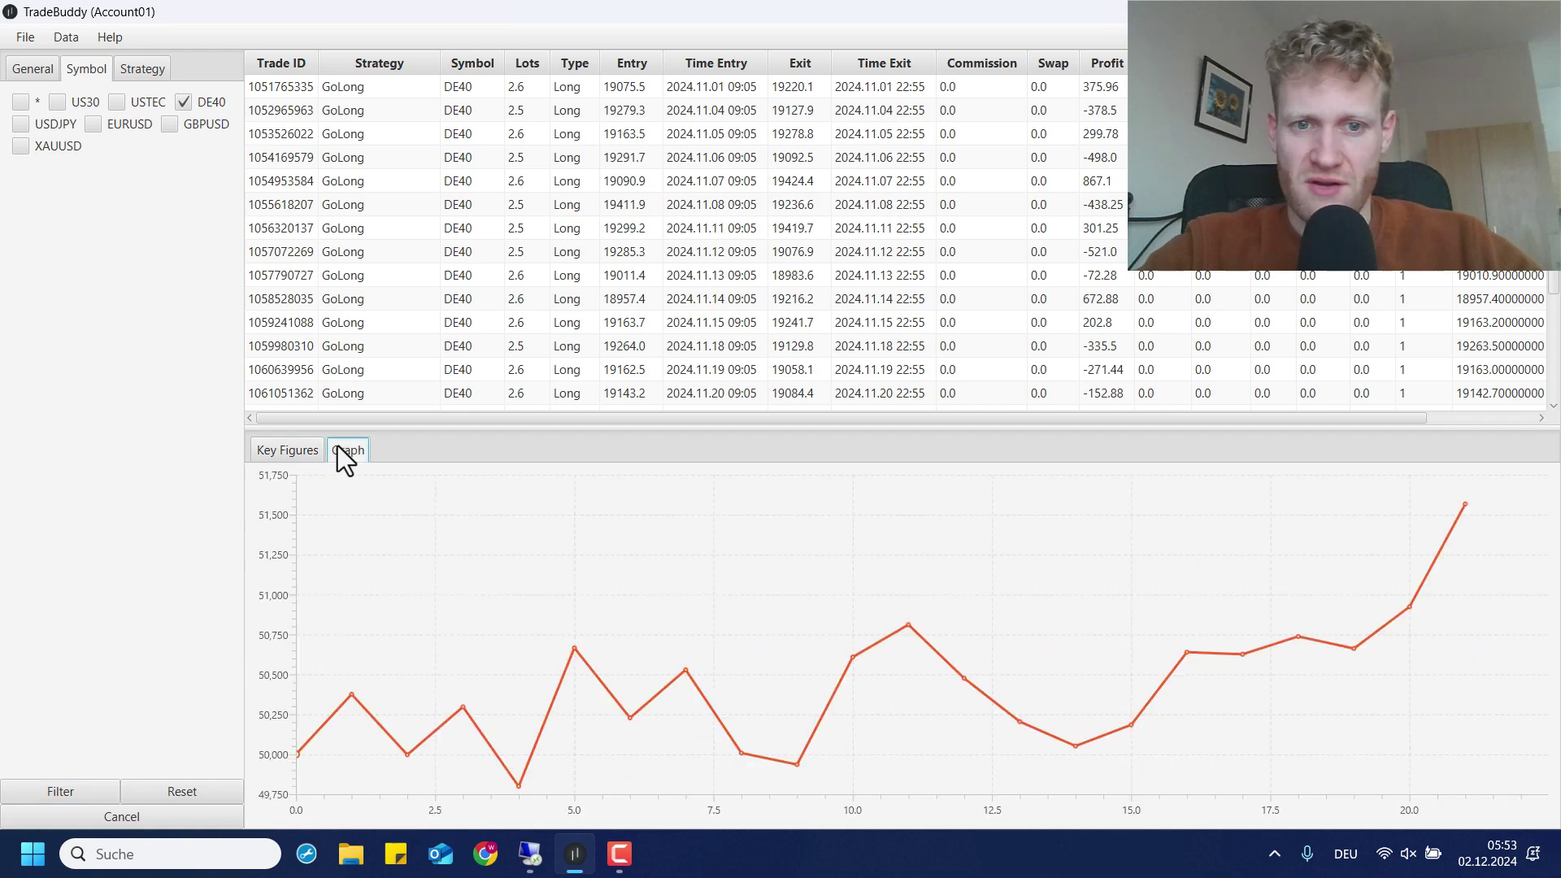
{"action": "left_click", "coordinate": [295, 452]}
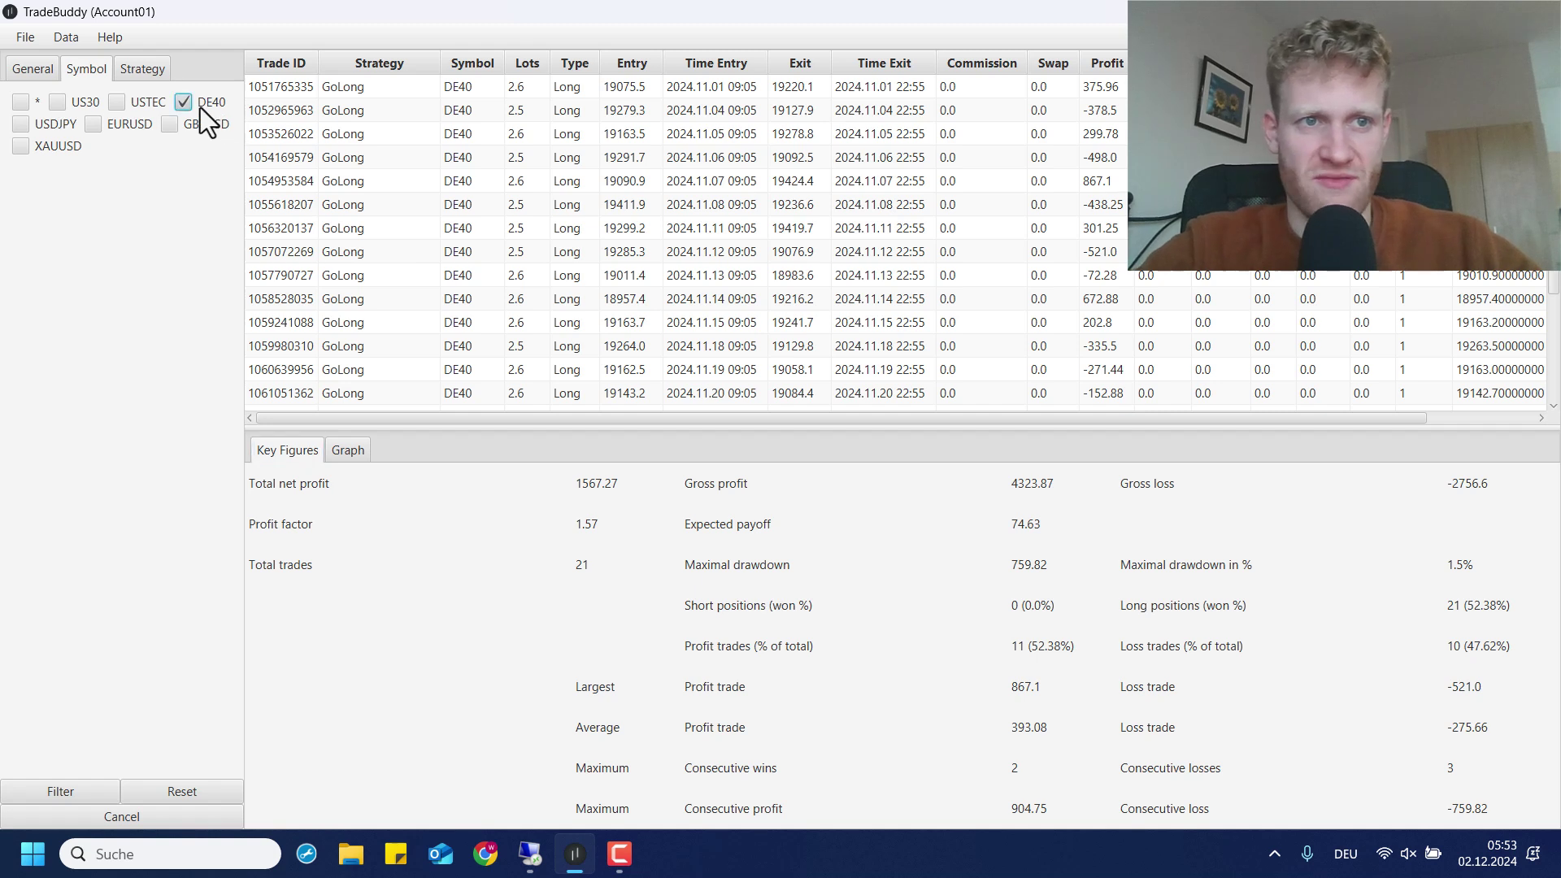
Replace DE40 with all symbols (*) in the filter for the GoLong trades and view their combined key figures and equity graph
{"action": "left_click", "coordinate": [131, 67]}
{"action": "left_click", "coordinate": [86, 101]}
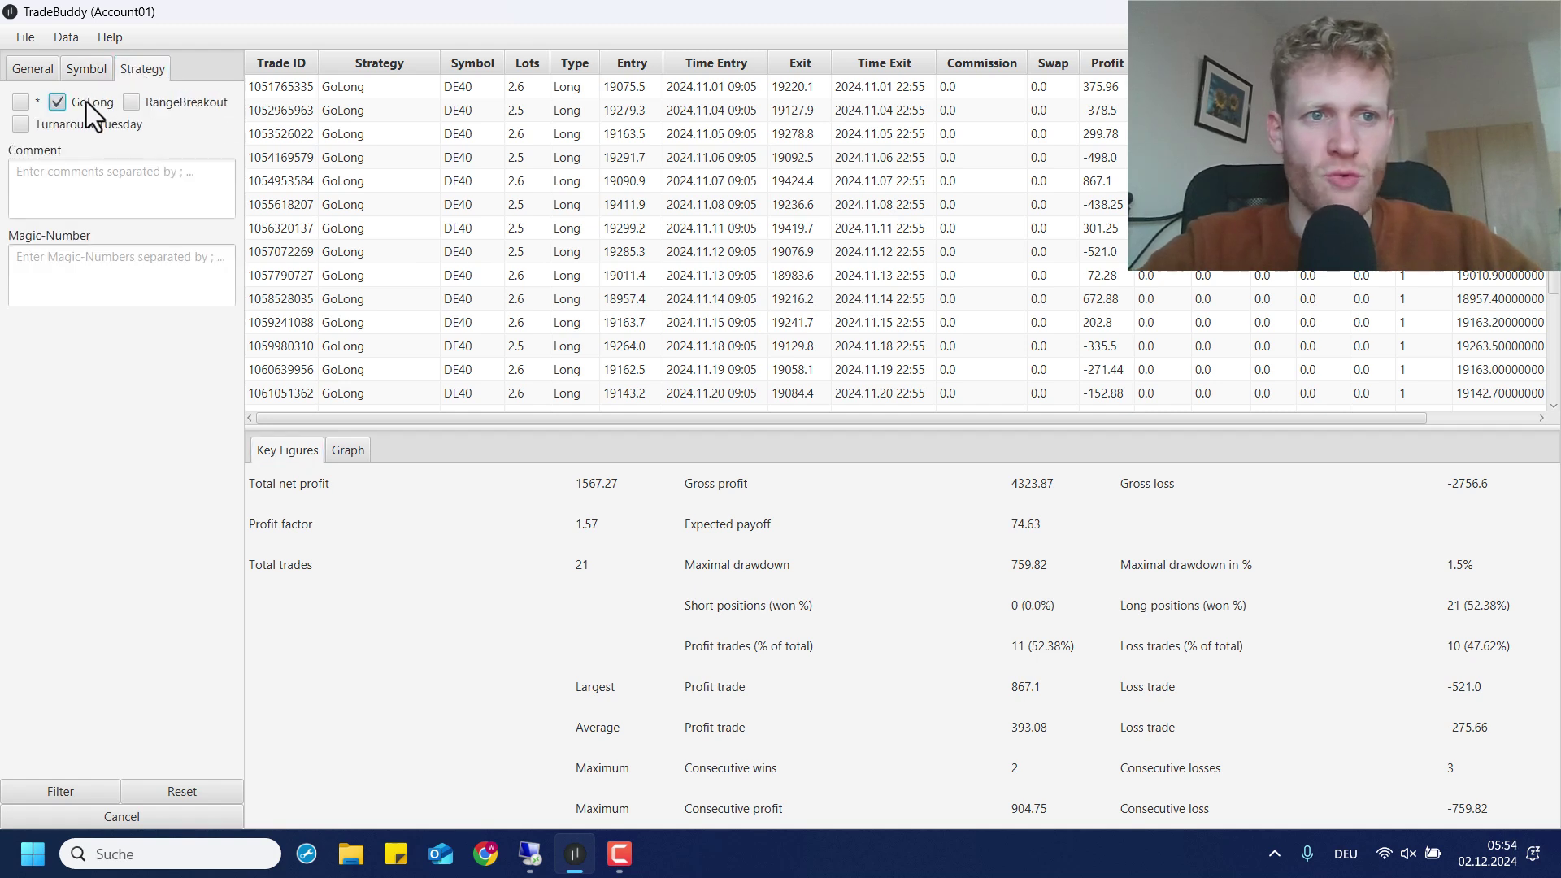
{"action": "left_click", "coordinate": [85, 70]}
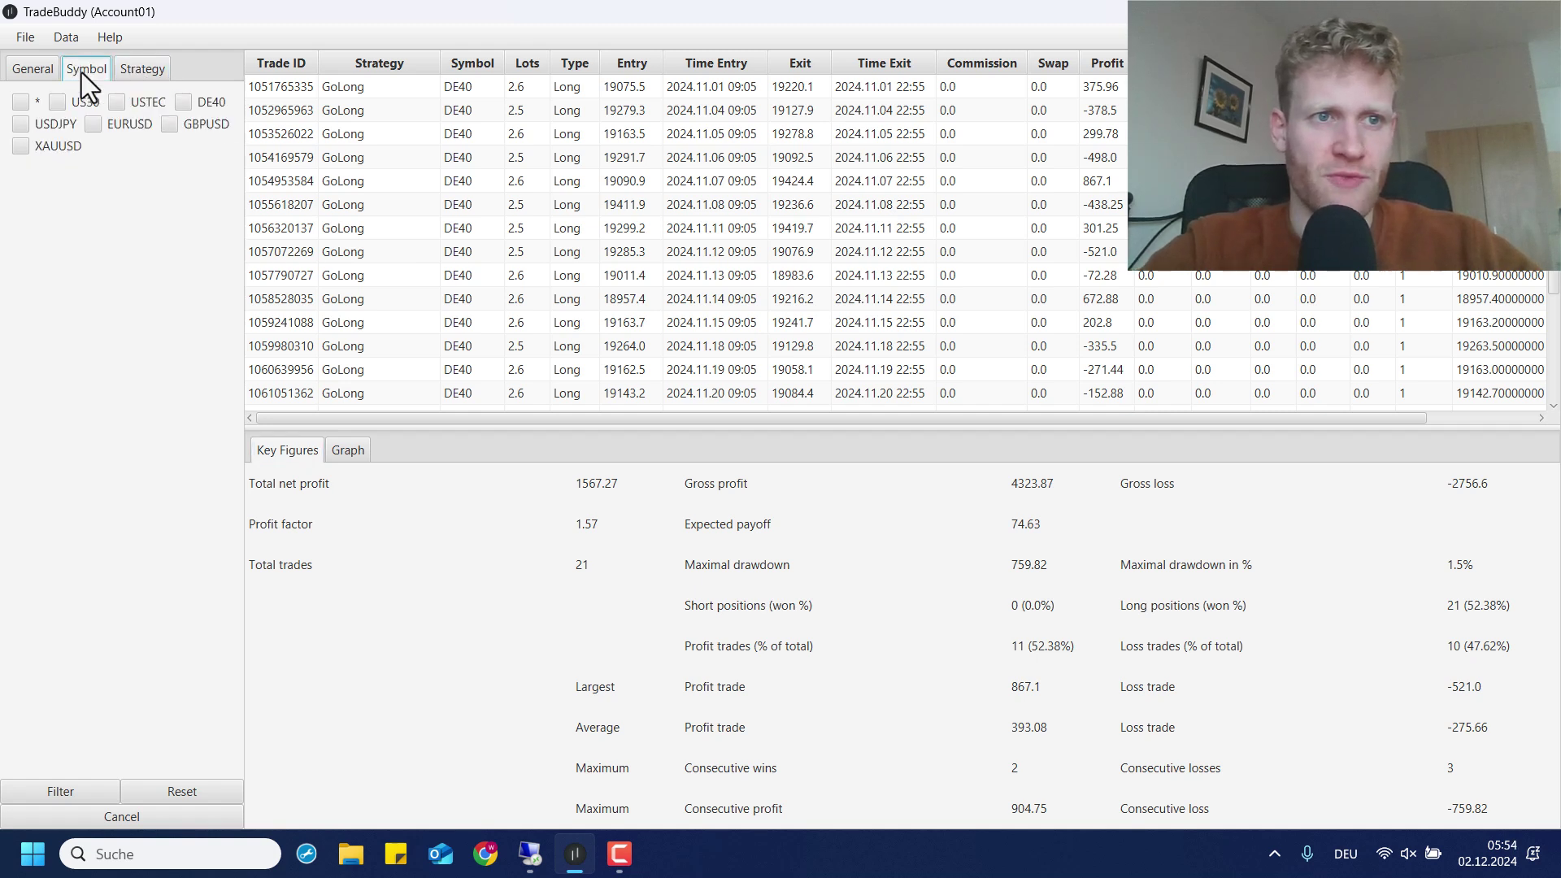
{"action": "left_click", "coordinate": [24, 103]}
{"action": "left_click", "coordinate": [65, 797]}
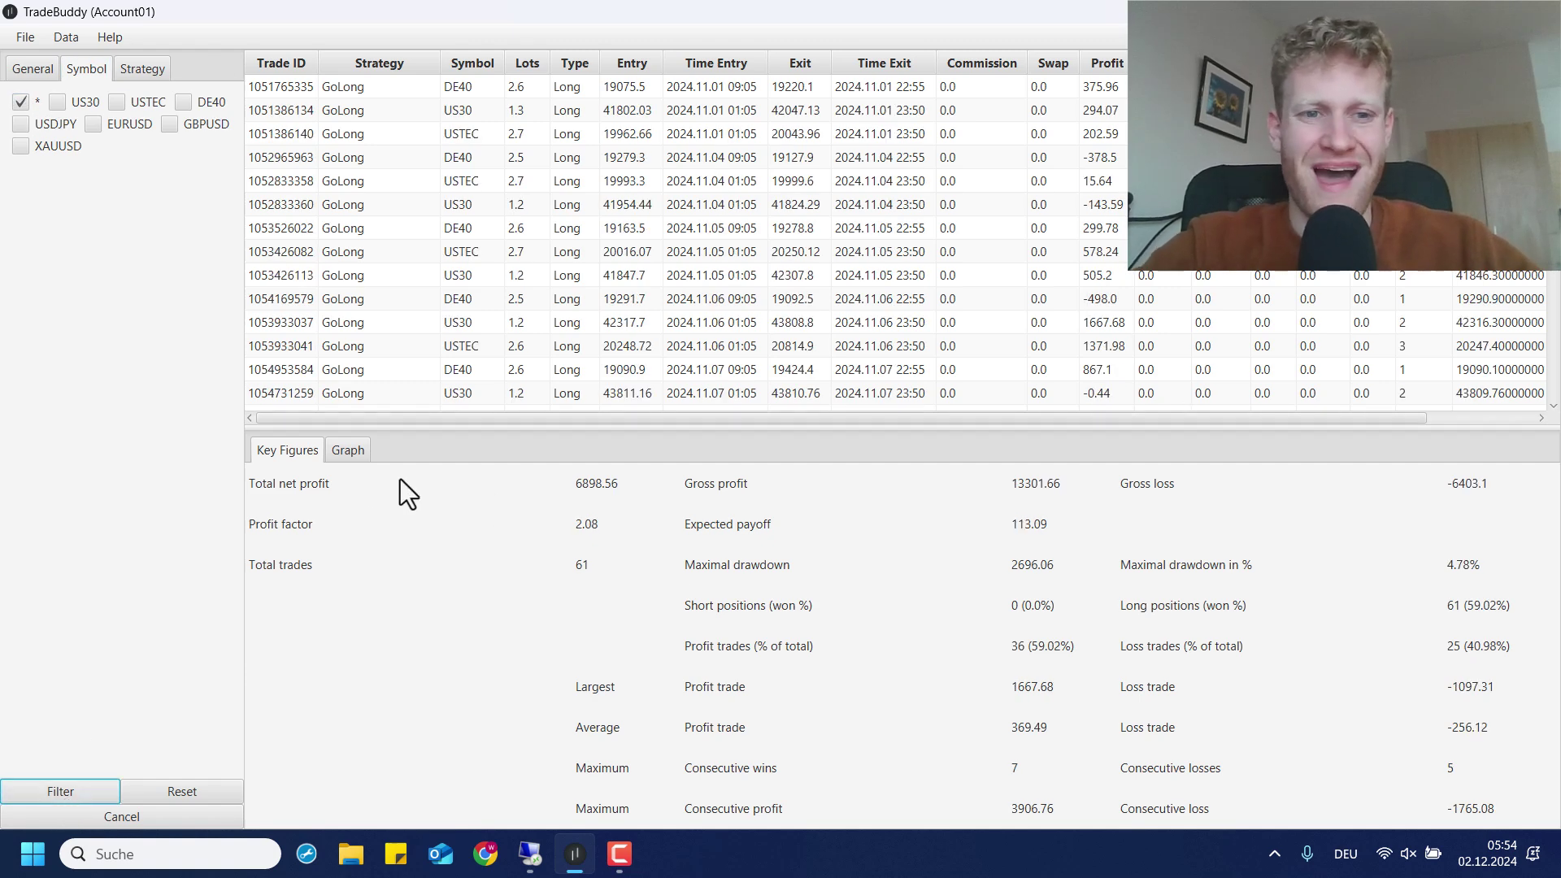
{"action": "left_click", "coordinate": [335, 462]}
{"action": "left_click", "coordinate": [342, 447]}
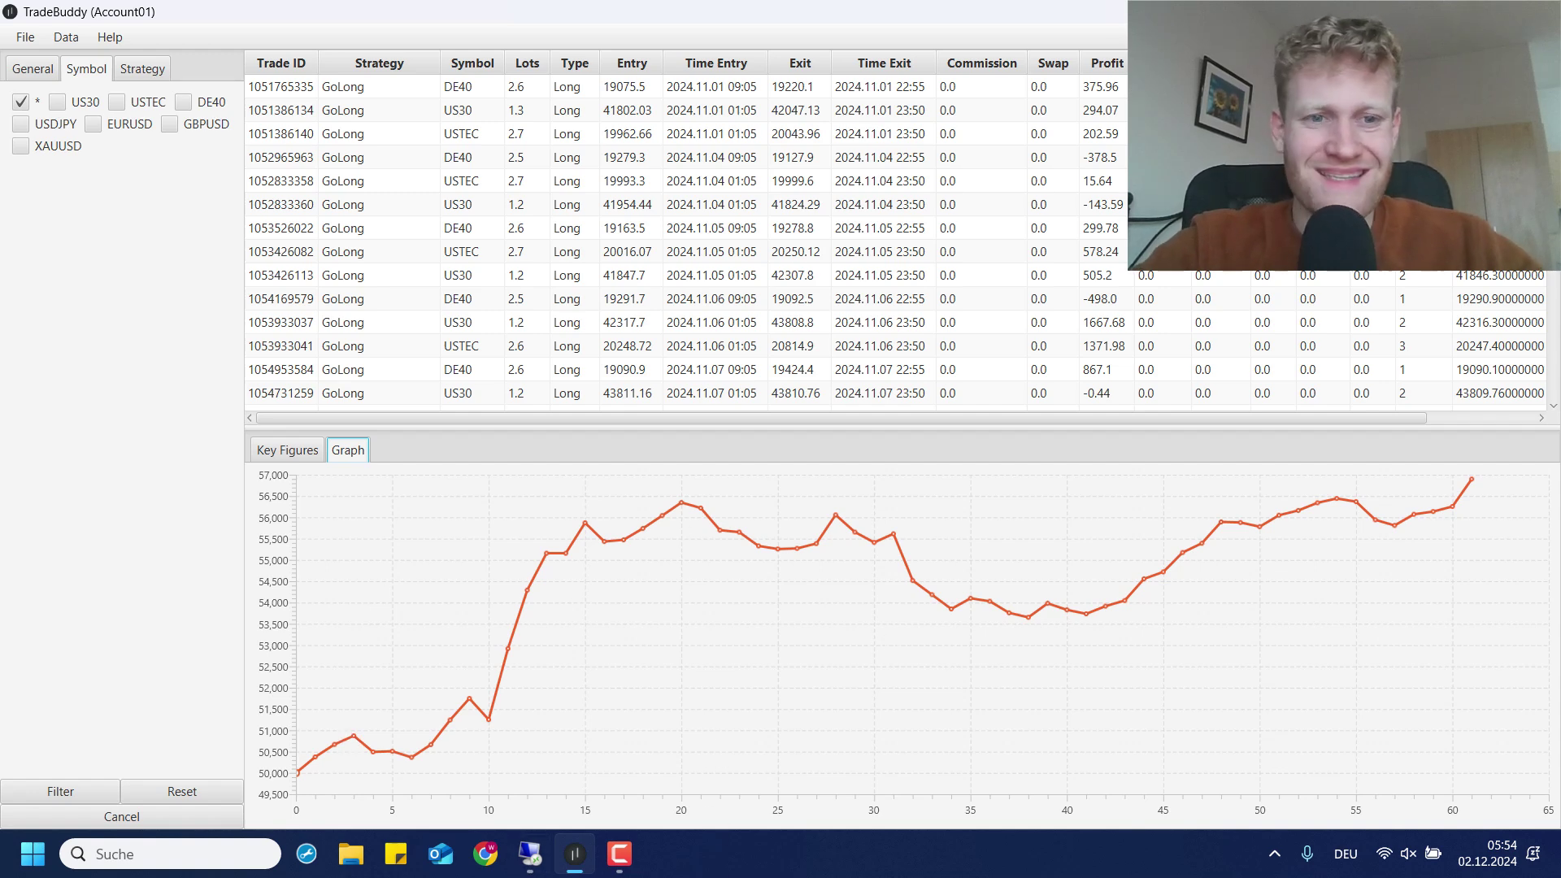
Filter the trades by strategy TurnaroundTuesday and symbol US30 only, and check the equity graph and key figures
{"action": "left_click", "coordinate": [30, 106]}
{"action": "left_click", "coordinate": [140, 70]}
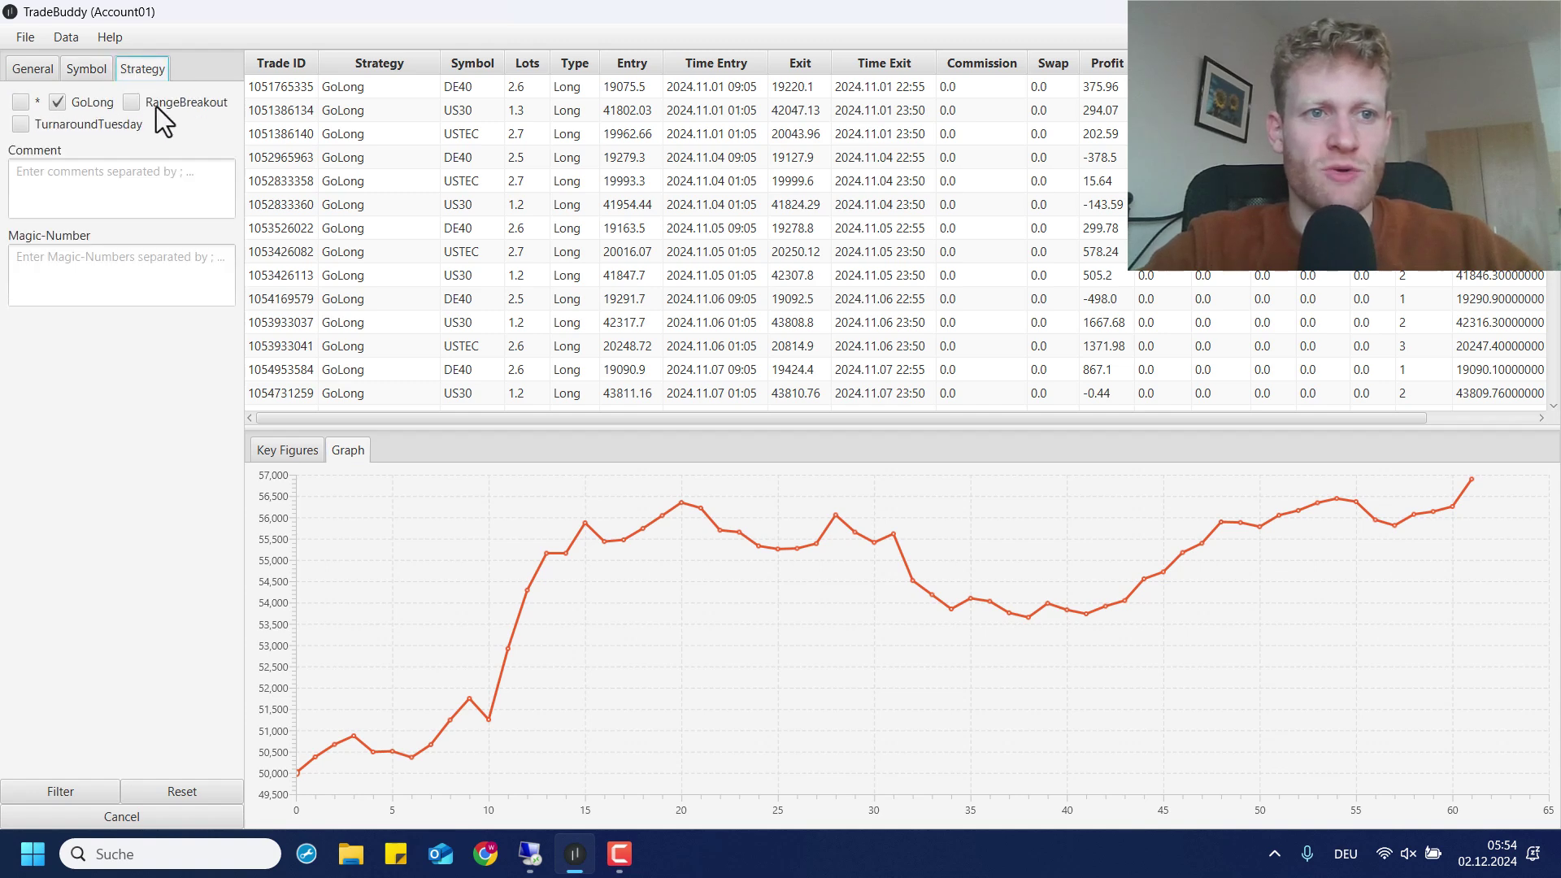
{"action": "left_click", "coordinate": [156, 106]}
{"action": "left_click", "coordinate": [71, 116]}
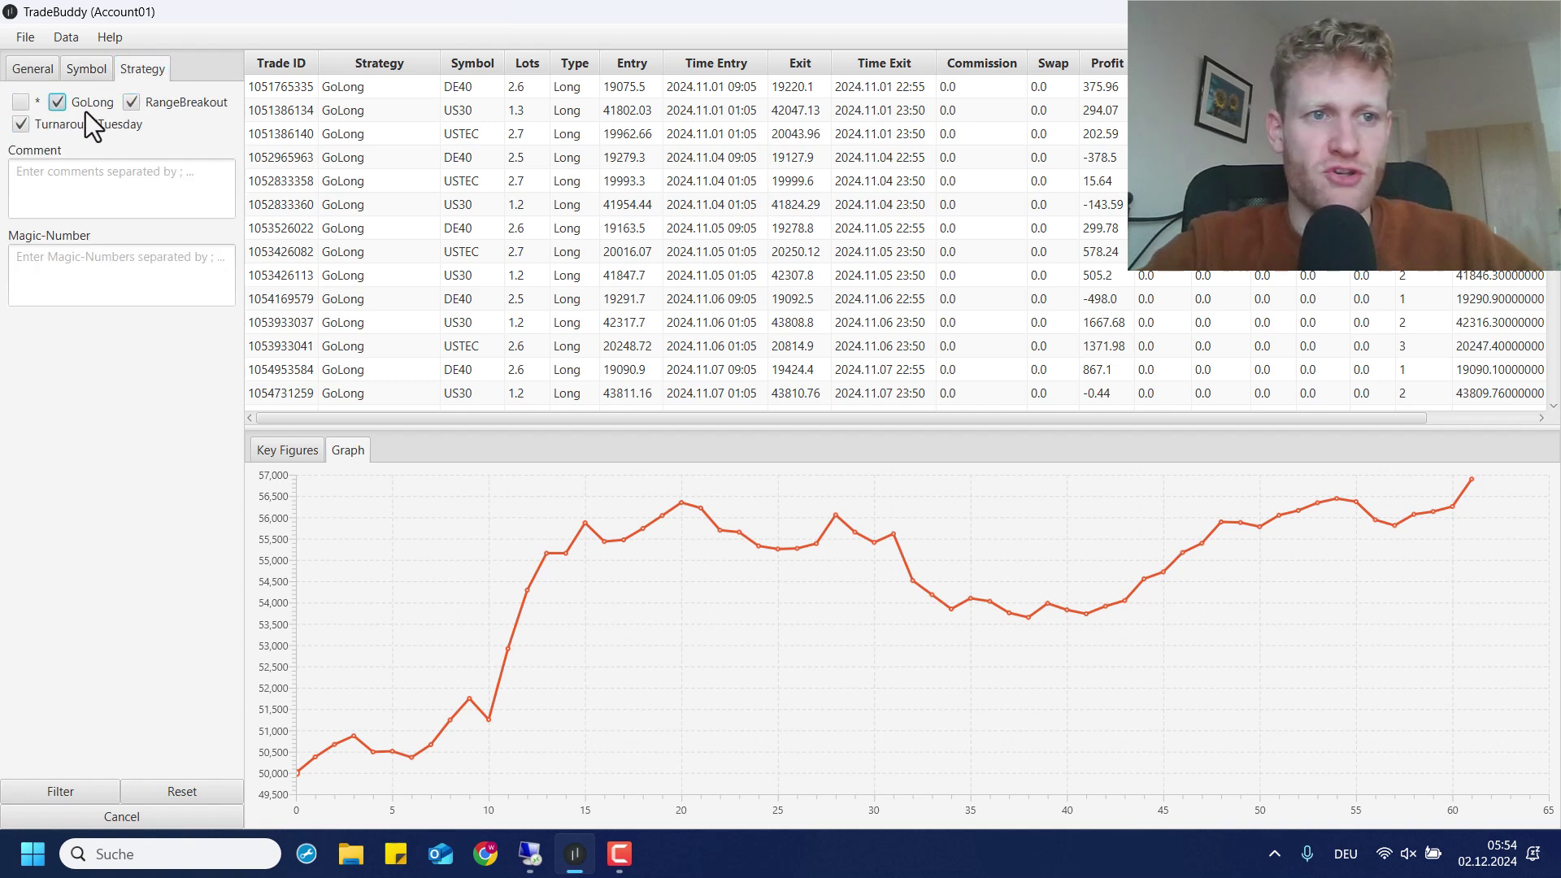
{"action": "left_click", "coordinate": [85, 67]}
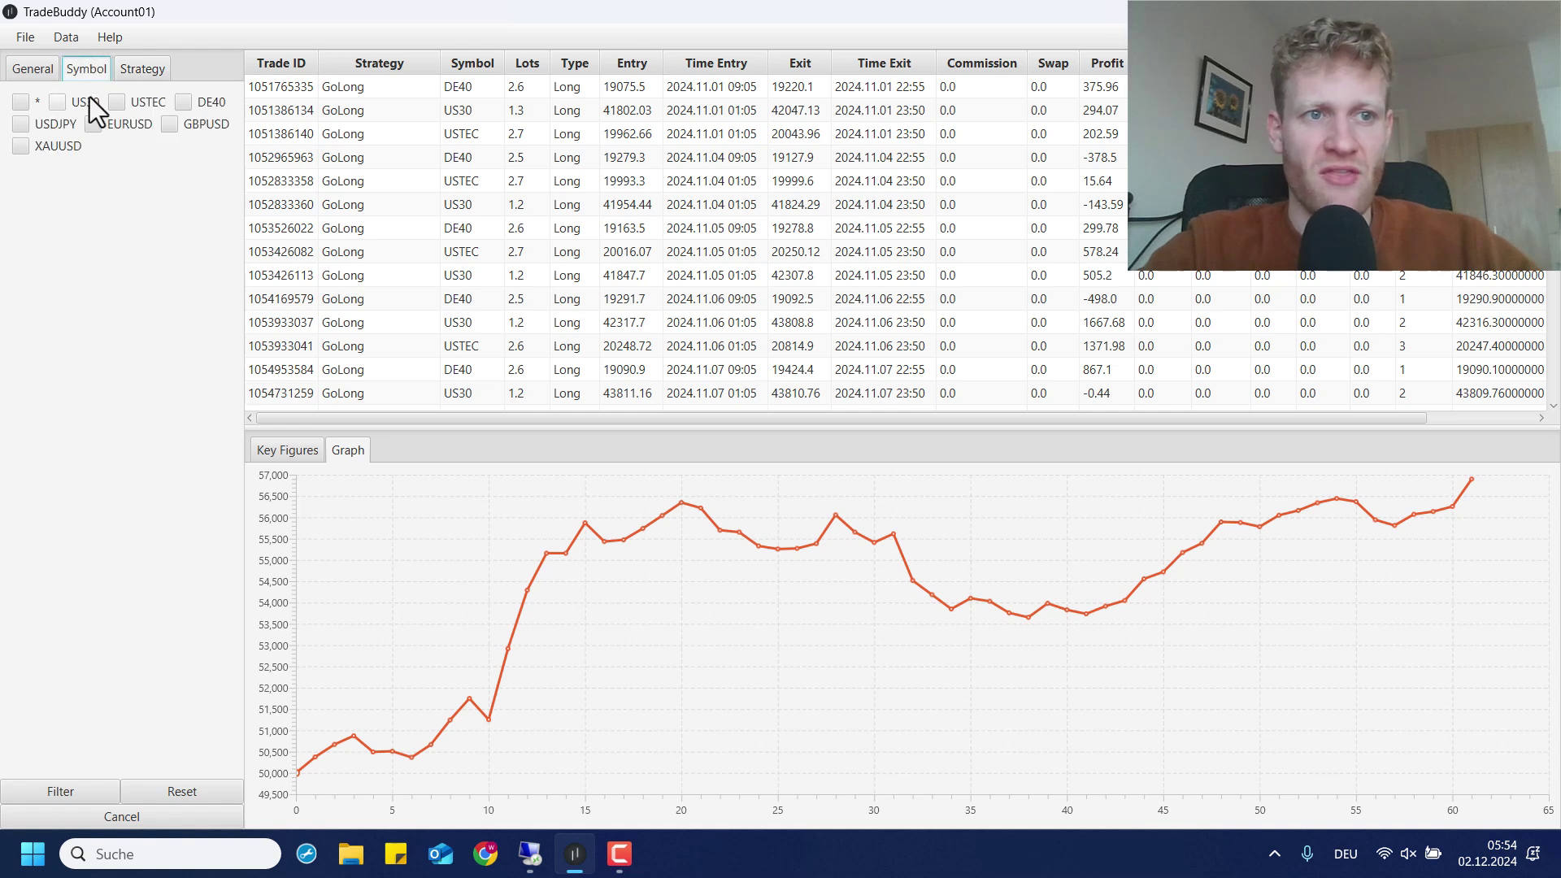
{"action": "left_click", "coordinate": [58, 101]}
{"action": "left_click", "coordinate": [93, 797]}
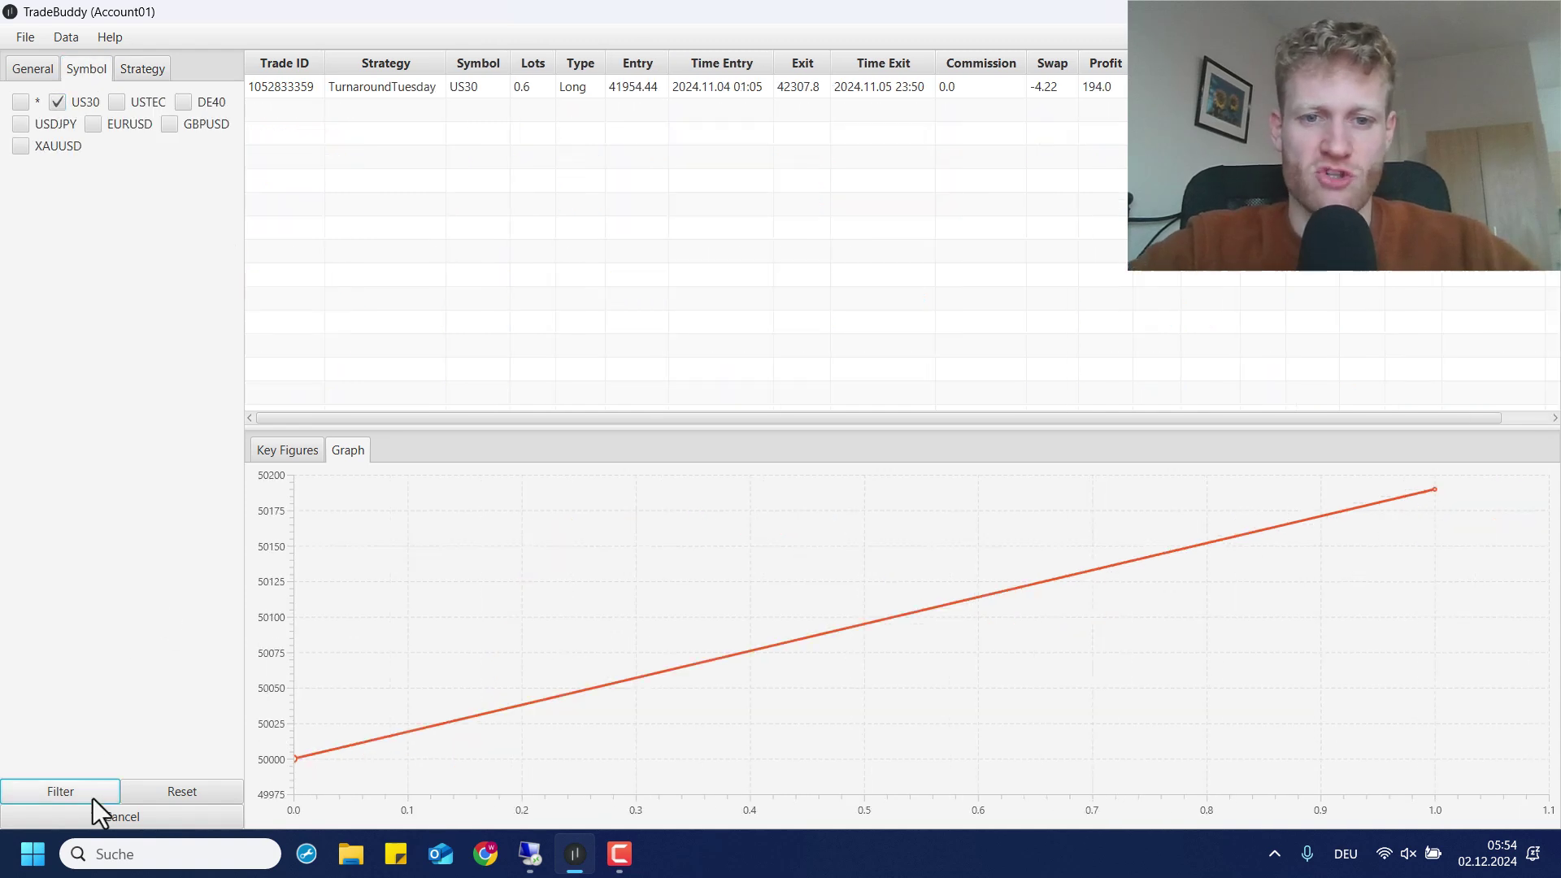
{"action": "left_click", "coordinate": [289, 452]}
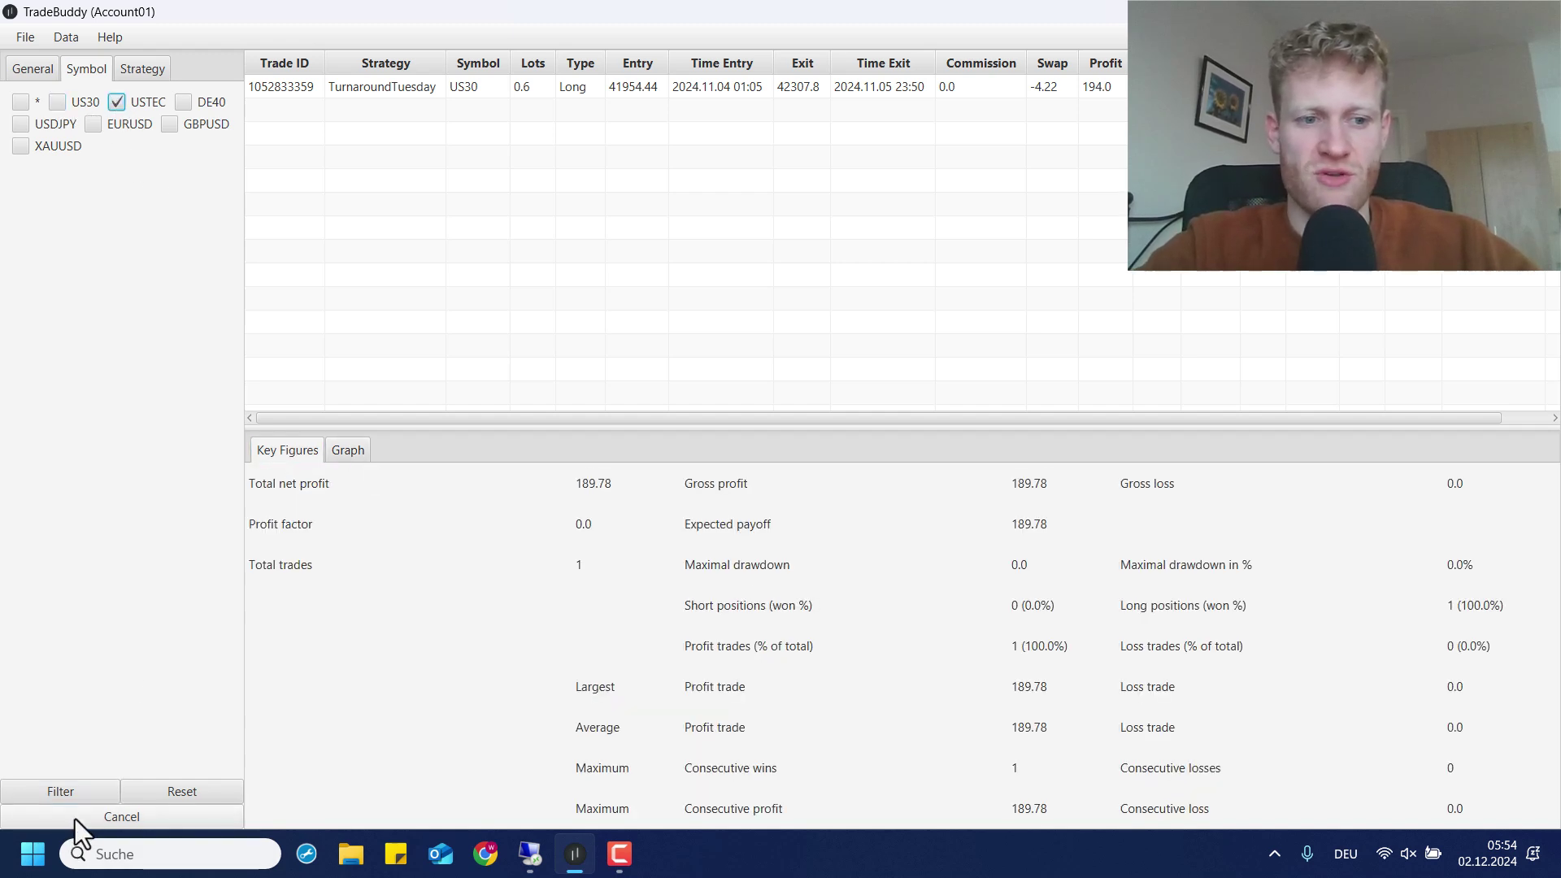
Filter the TurnaroundTuesday trades by USTEC instead of US30 and check their equity graph and key figures
{"action": "left_click", "coordinate": [90, 794]}
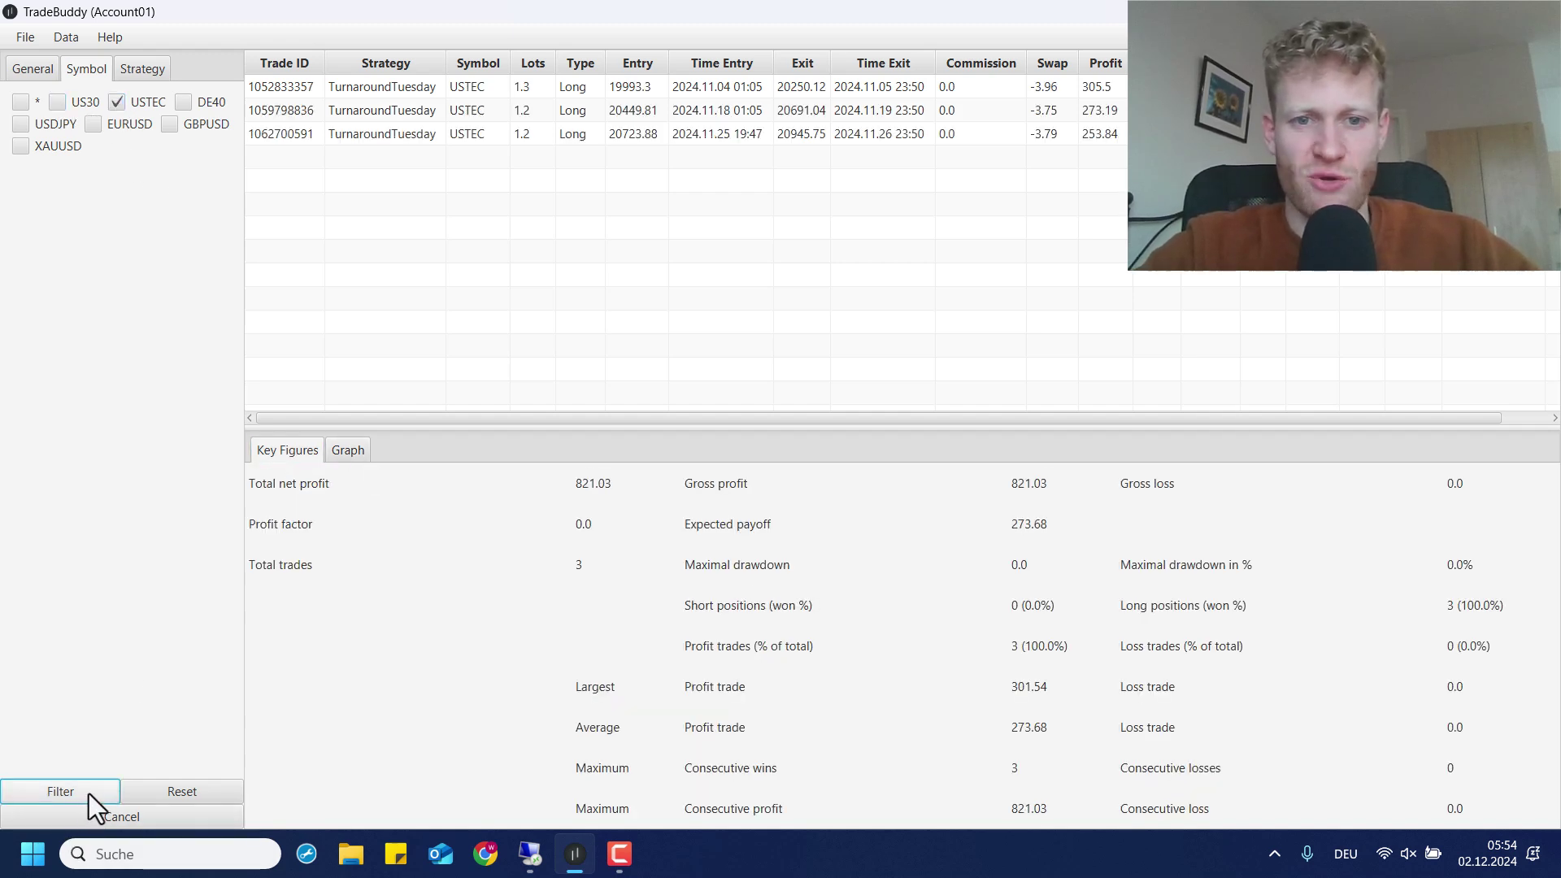
{"action": "left_click", "coordinate": [345, 454]}
{"action": "left_click", "coordinate": [299, 457]}
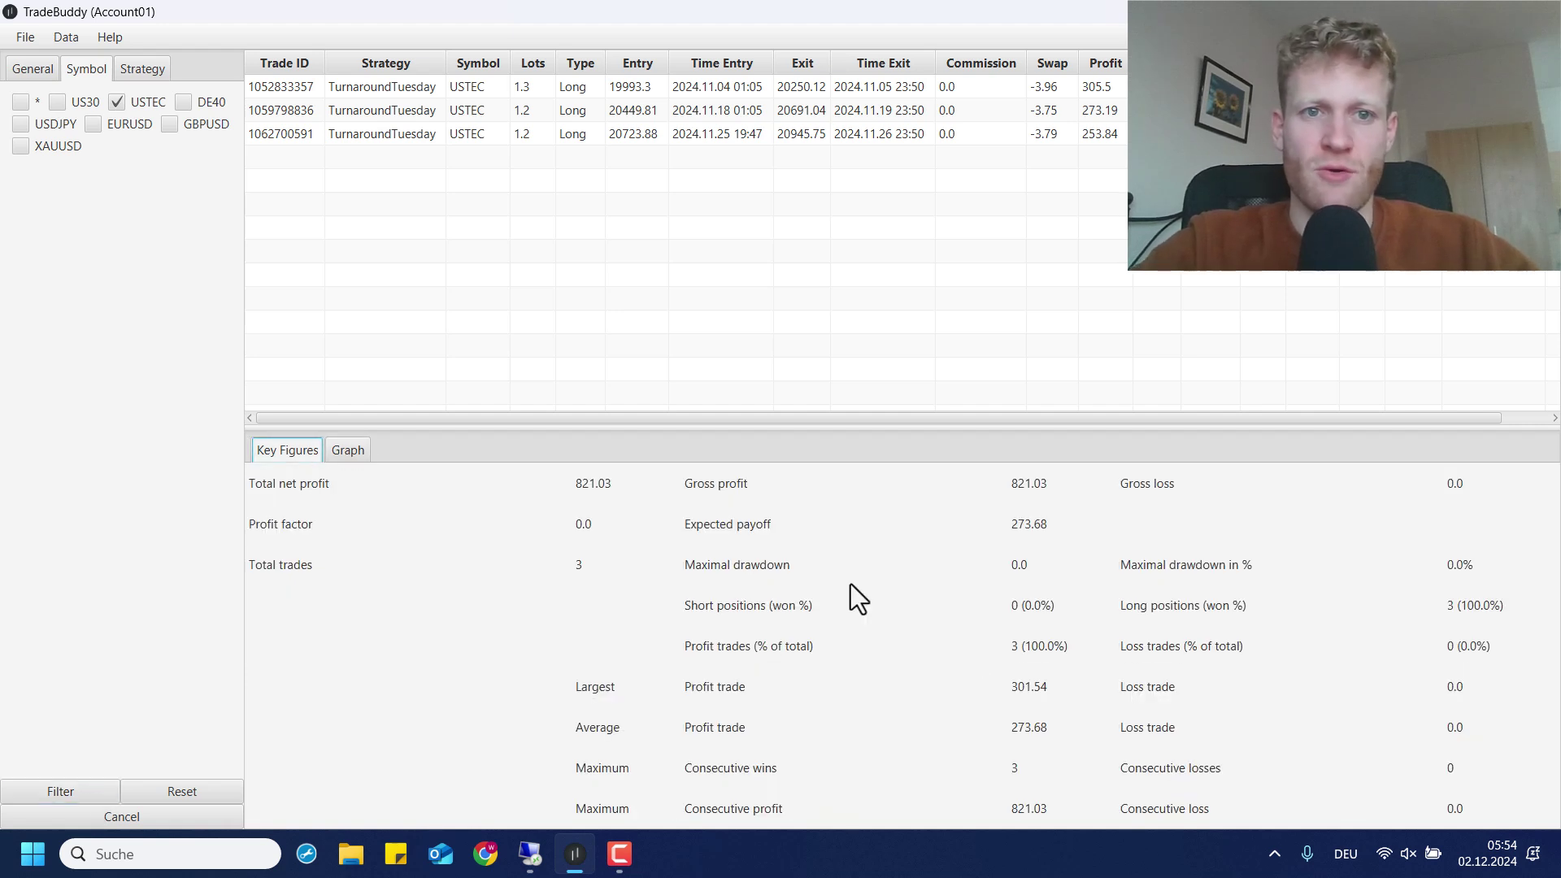
Filter the TurnaroundTuesday trades by DE40 instead of USTEC and check their equity graph and key figures
{"action": "left_click", "coordinate": [153, 101]}
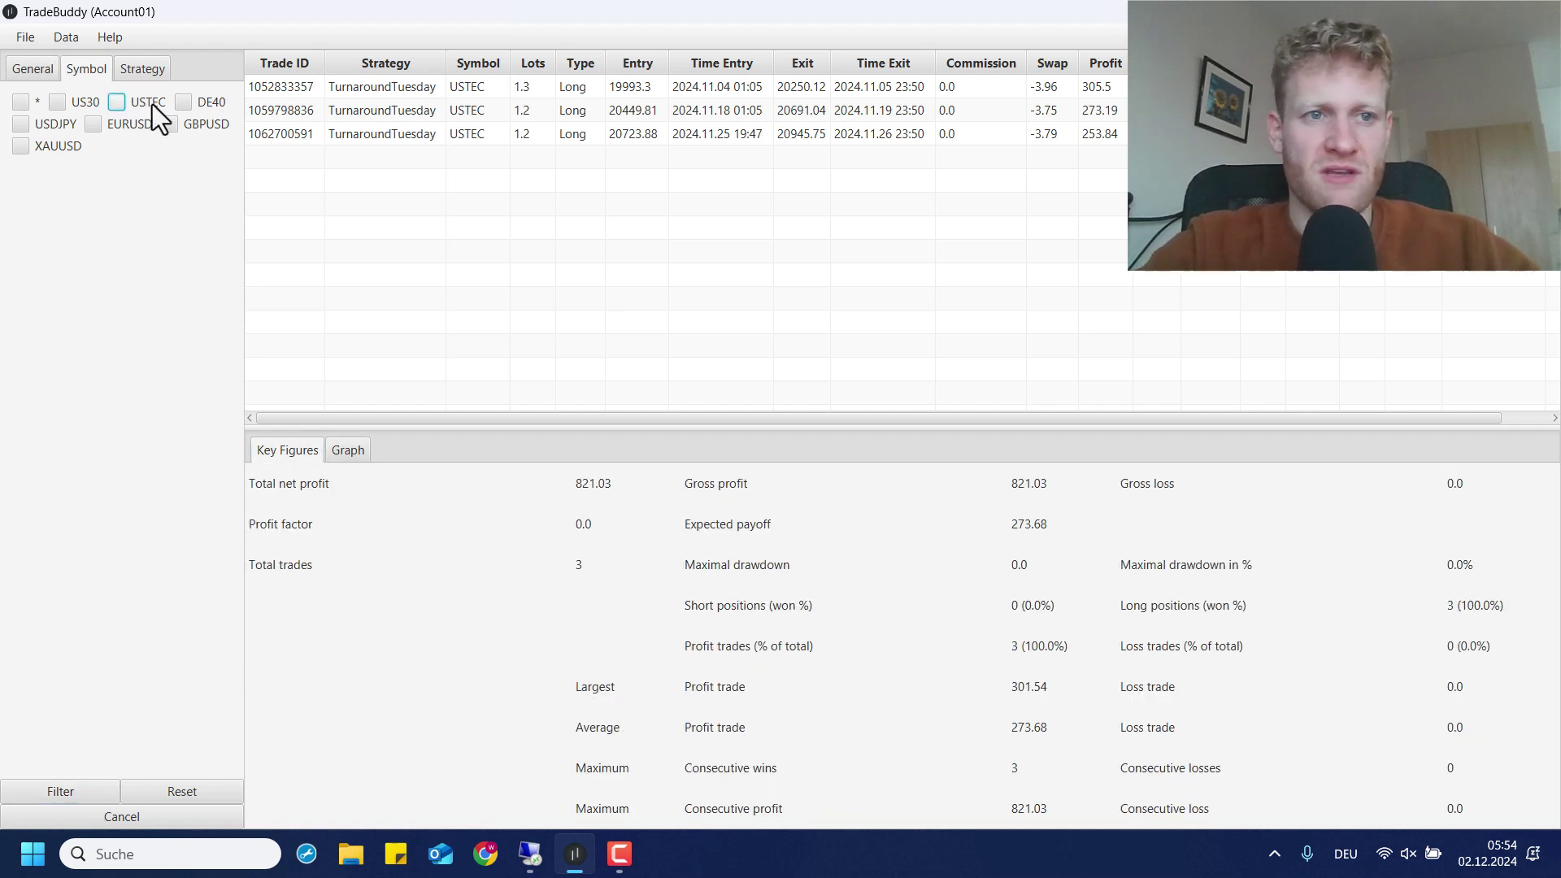
{"action": "left_click", "coordinate": [199, 103]}
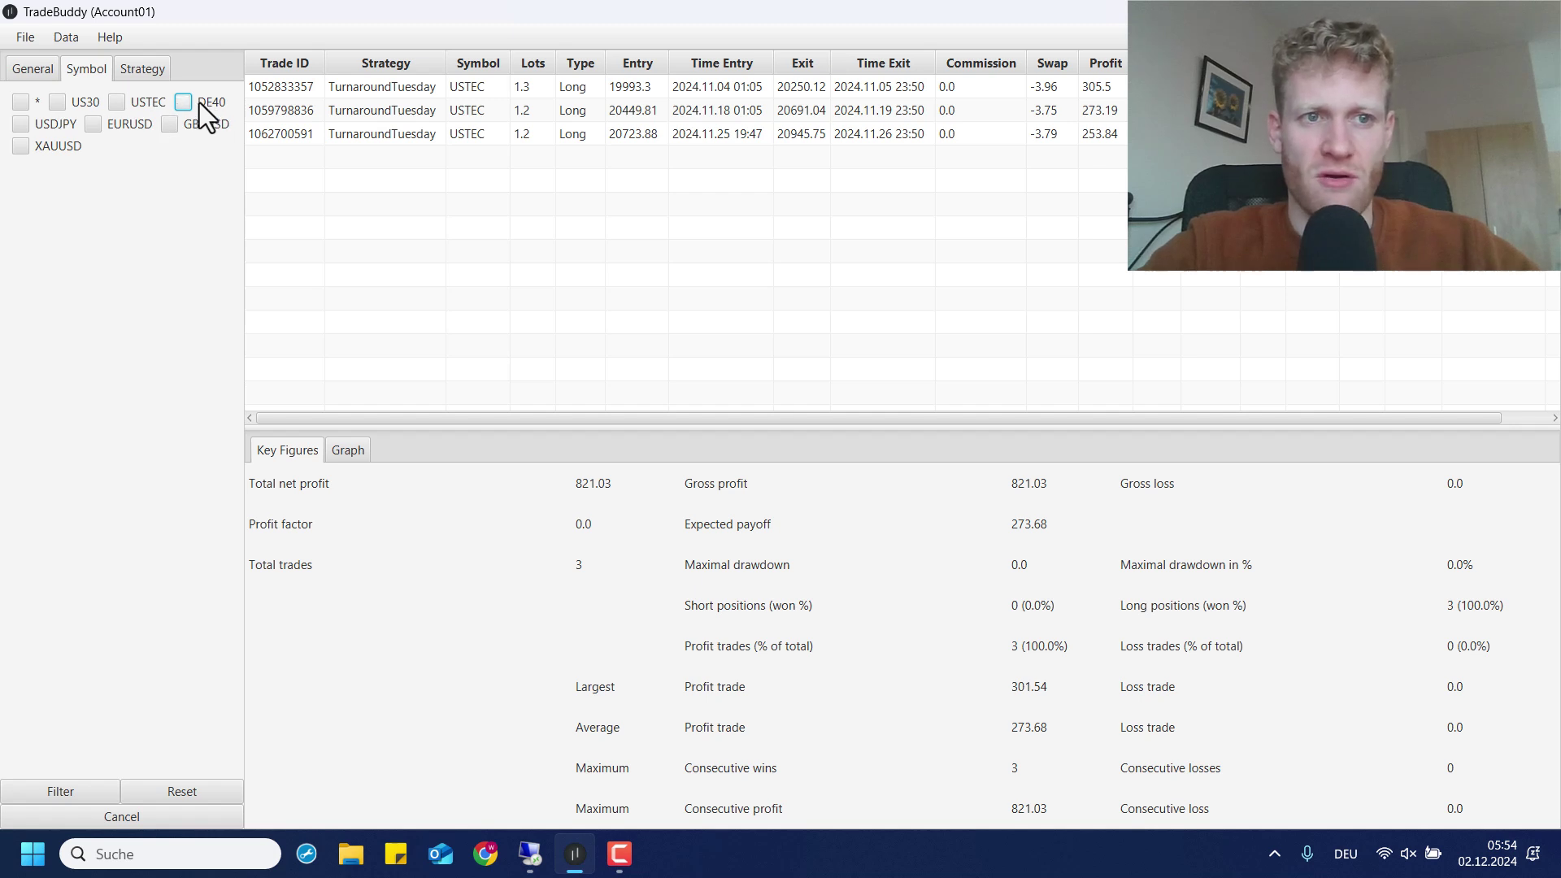
{"action": "left_click", "coordinate": [92, 793]}
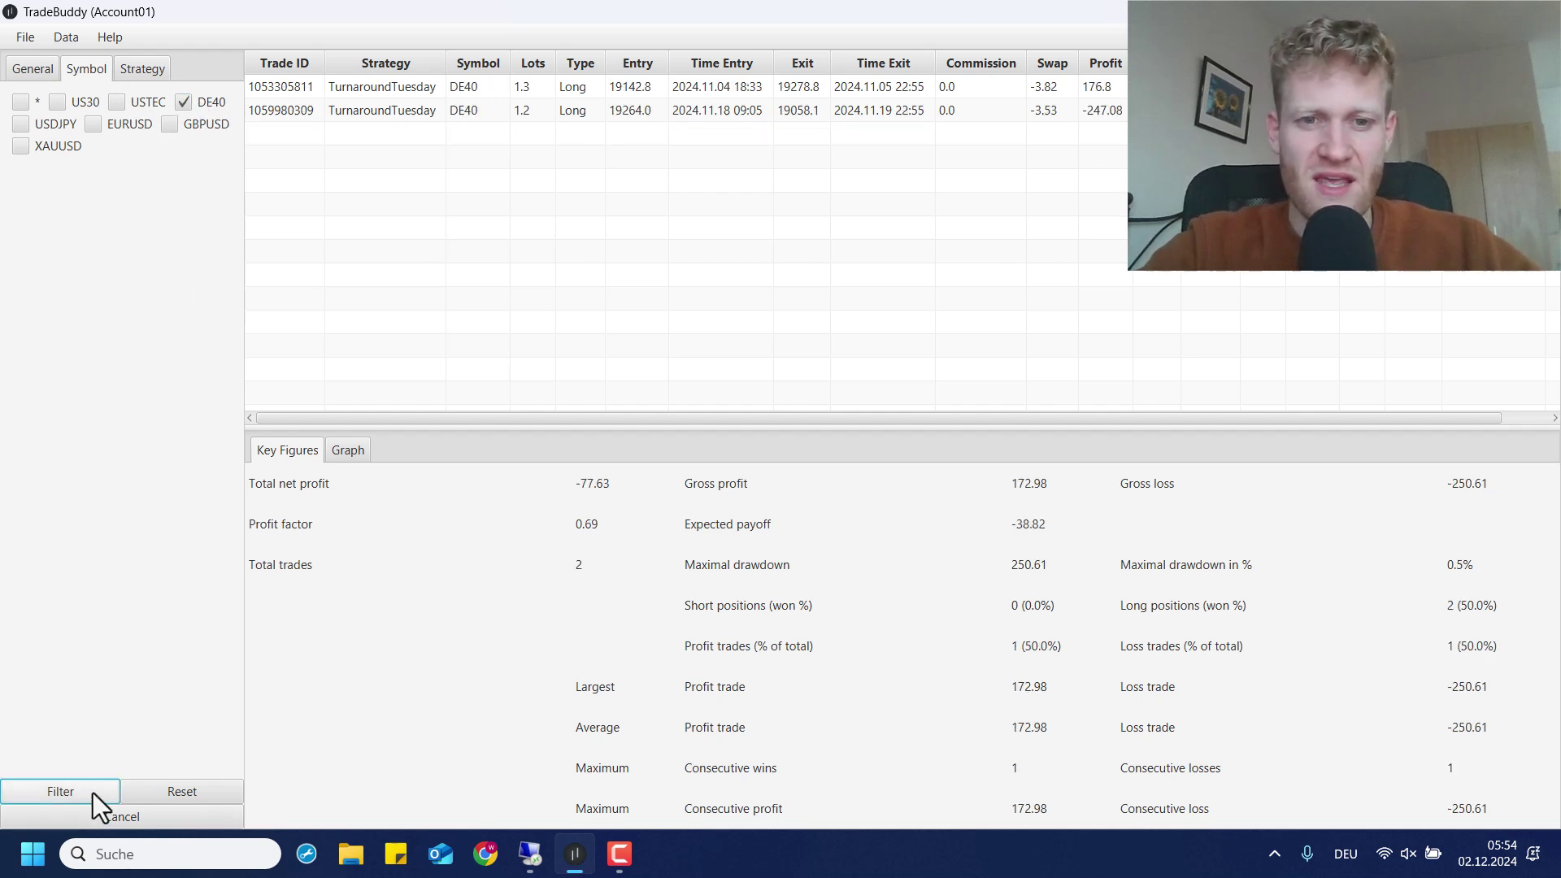
{"action": "left_click", "coordinate": [348, 452]}
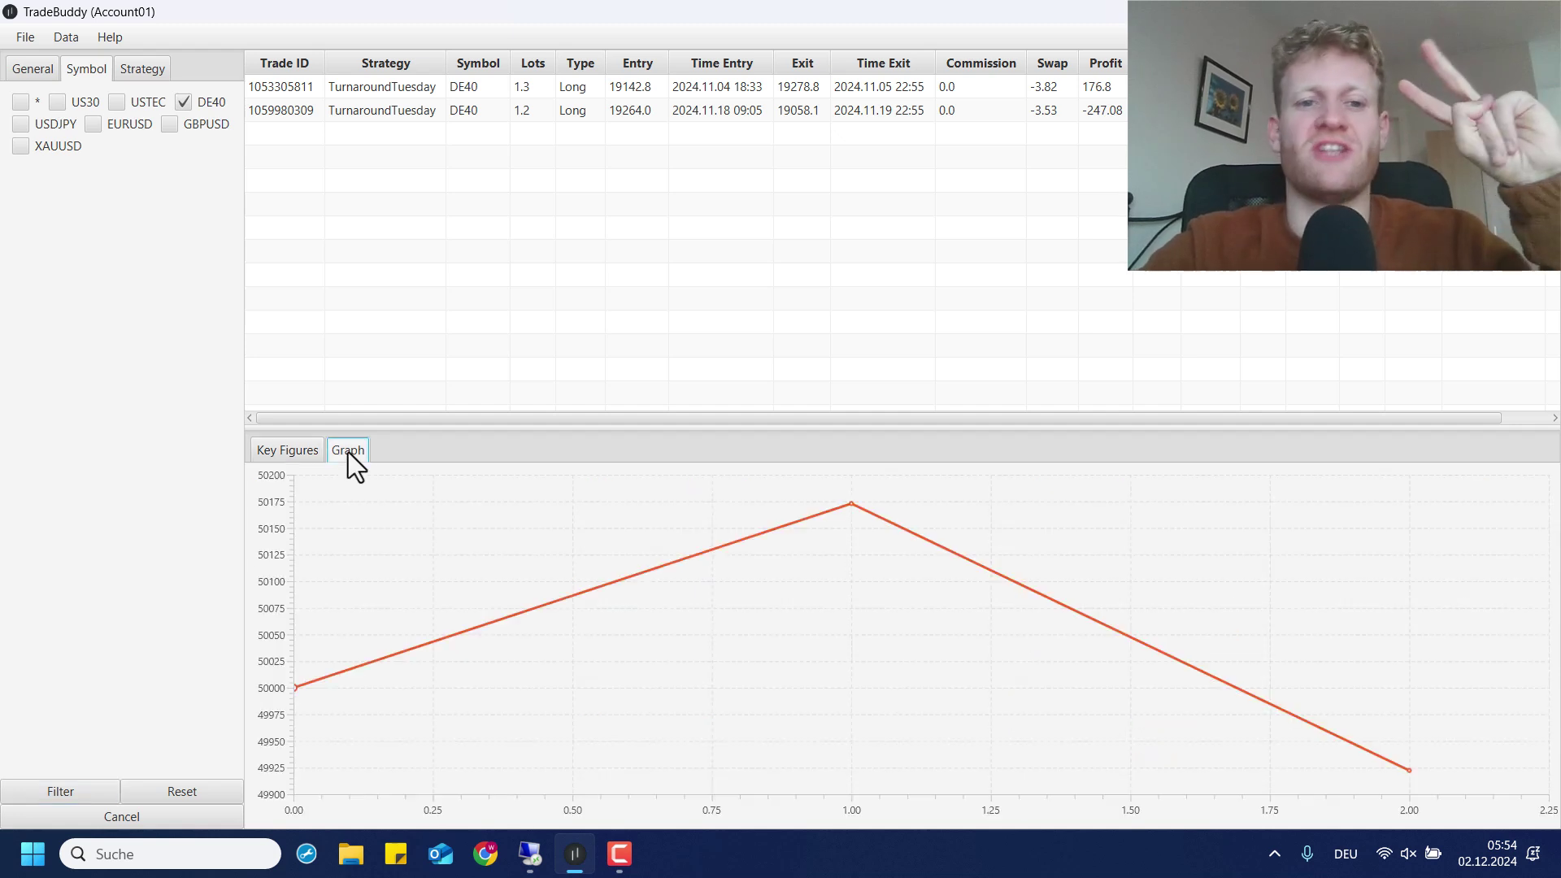
{"action": "left_click", "coordinate": [303, 458]}
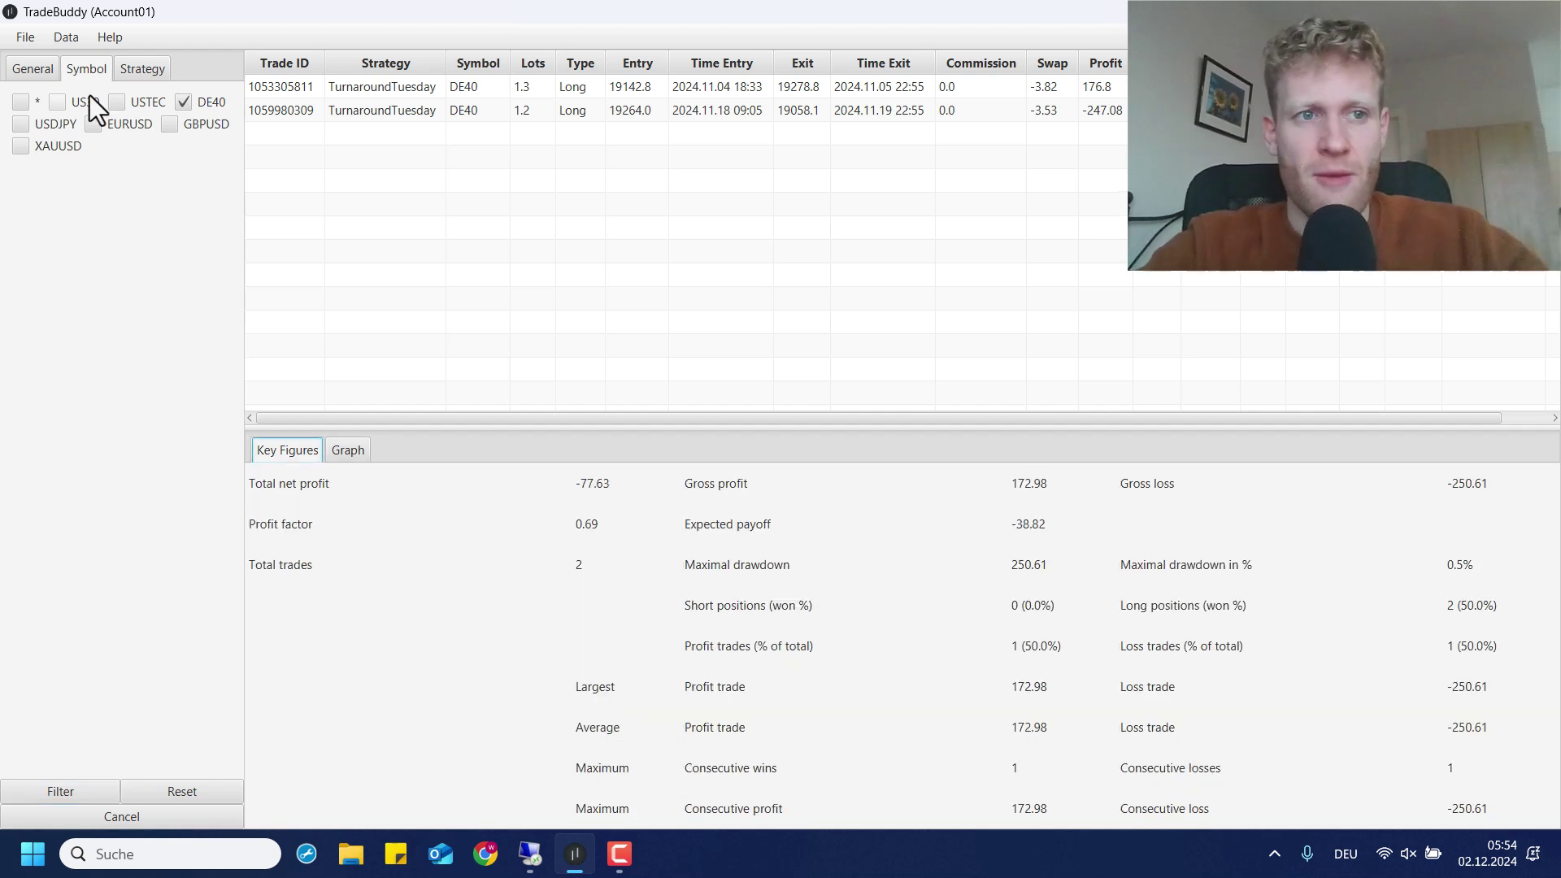
Extend the TurnaroundTuesday filter to all symbols (*) in place of DE40 and check the overall equity graph and key figures
{"action": "left_click", "coordinate": [21, 104]}
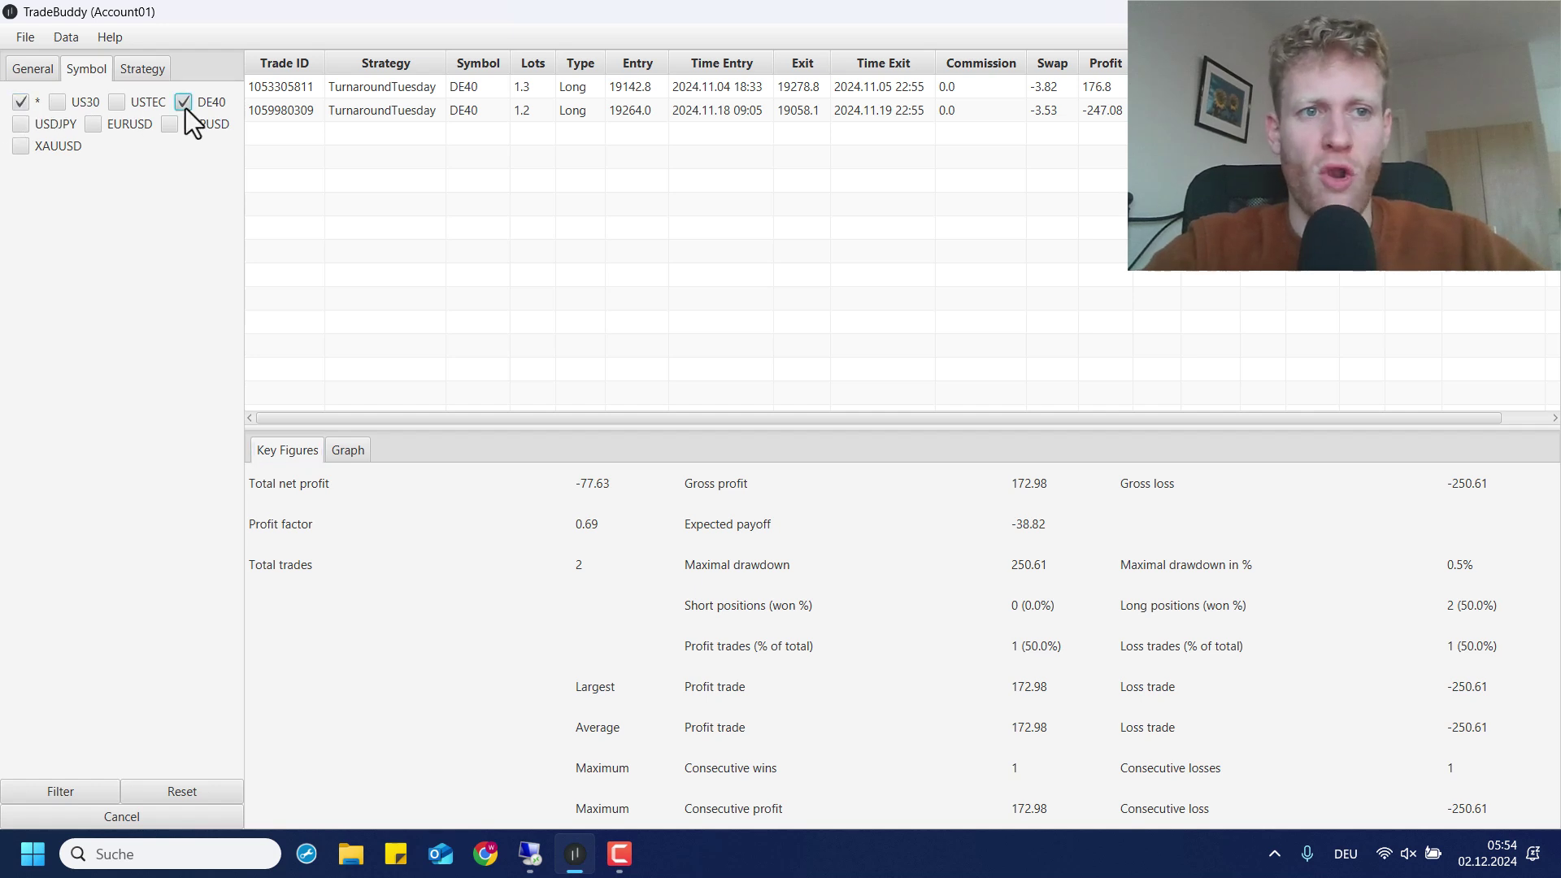
{"action": "left_click", "coordinate": [81, 795]}
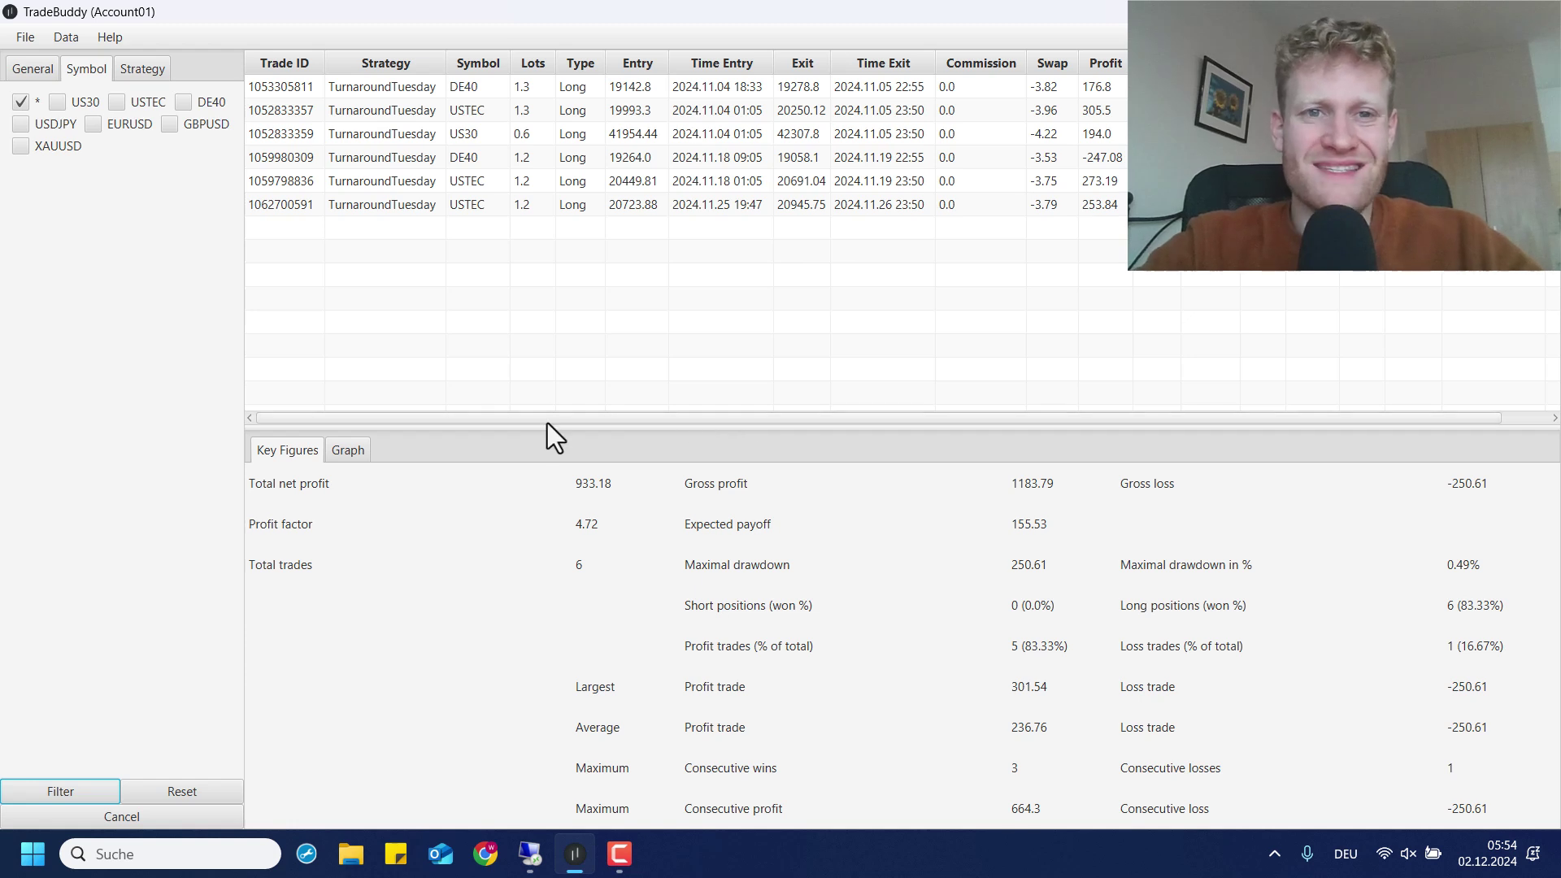
{"action": "key", "text": "alt"}
{"action": "key", "text": "alt"}
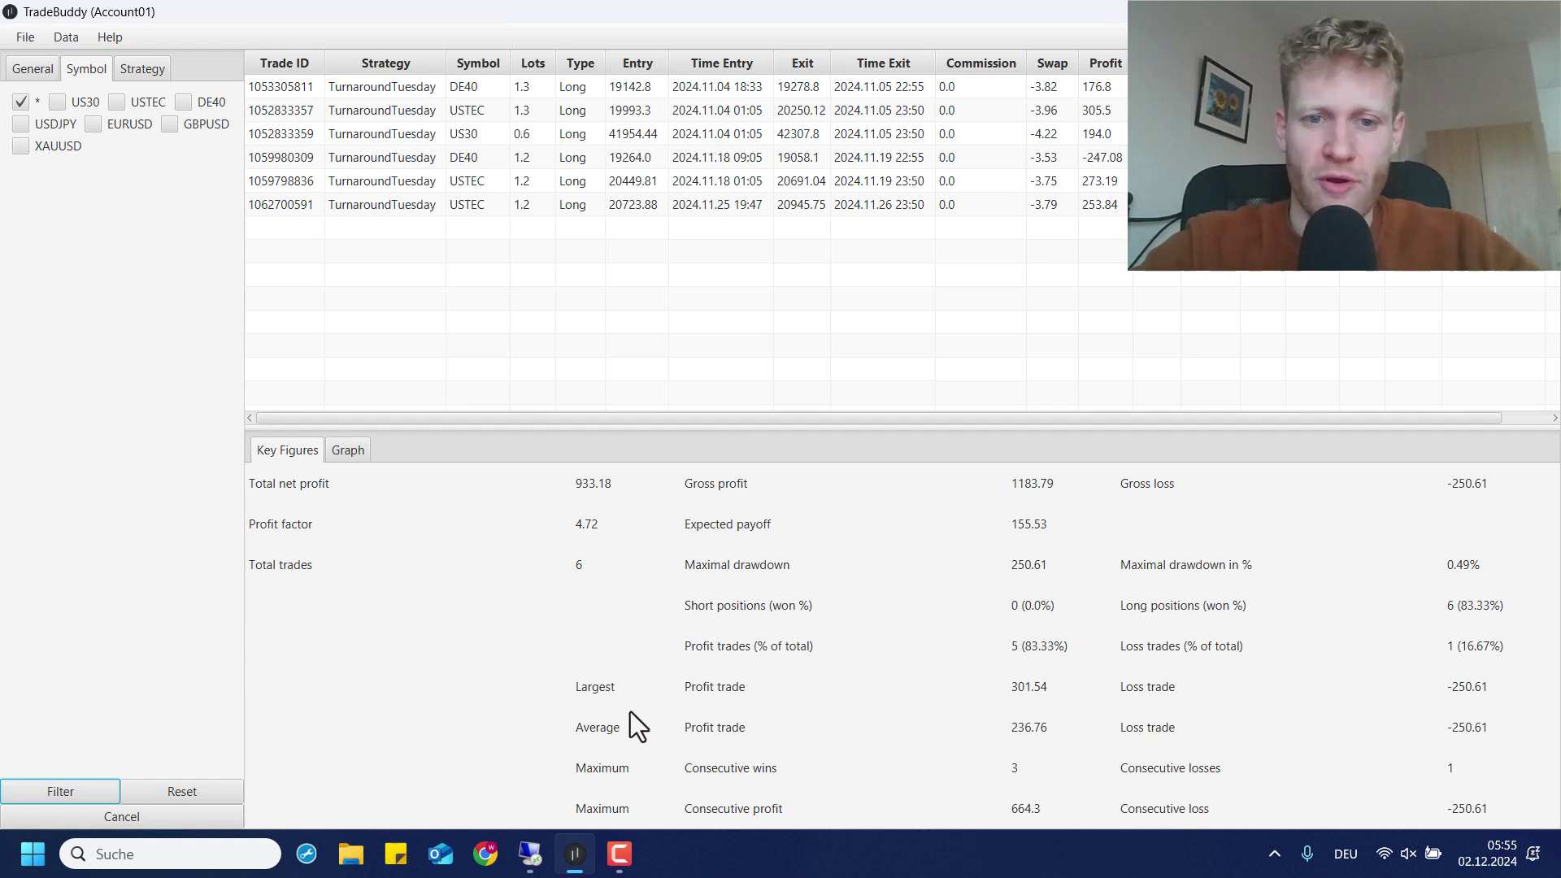
{"action": "left_click", "coordinate": [350, 452]}
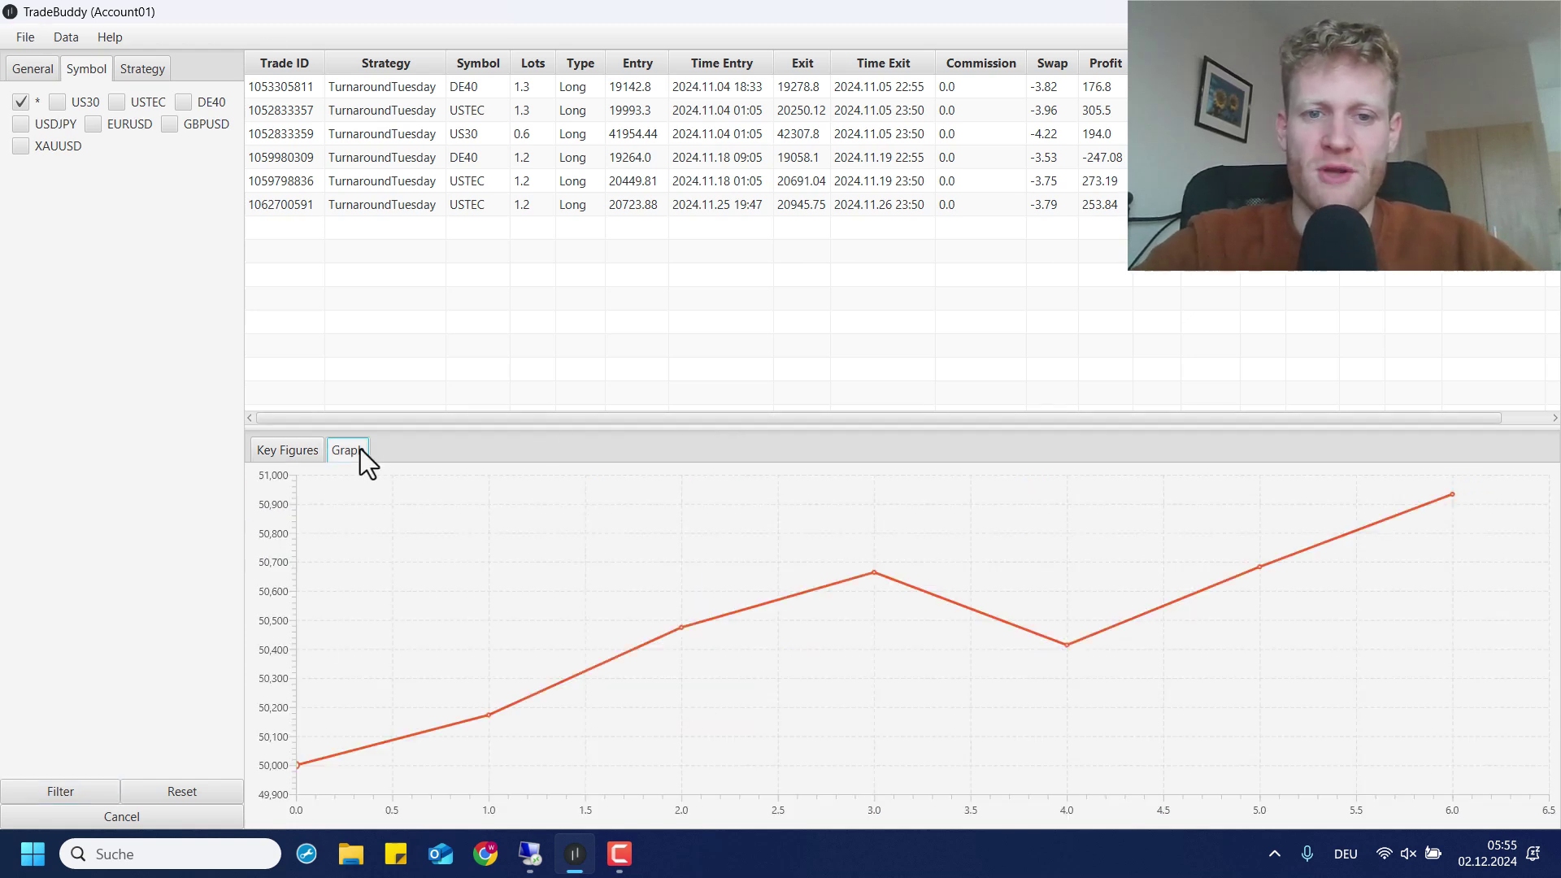
{"action": "left_click", "coordinate": [305, 457]}
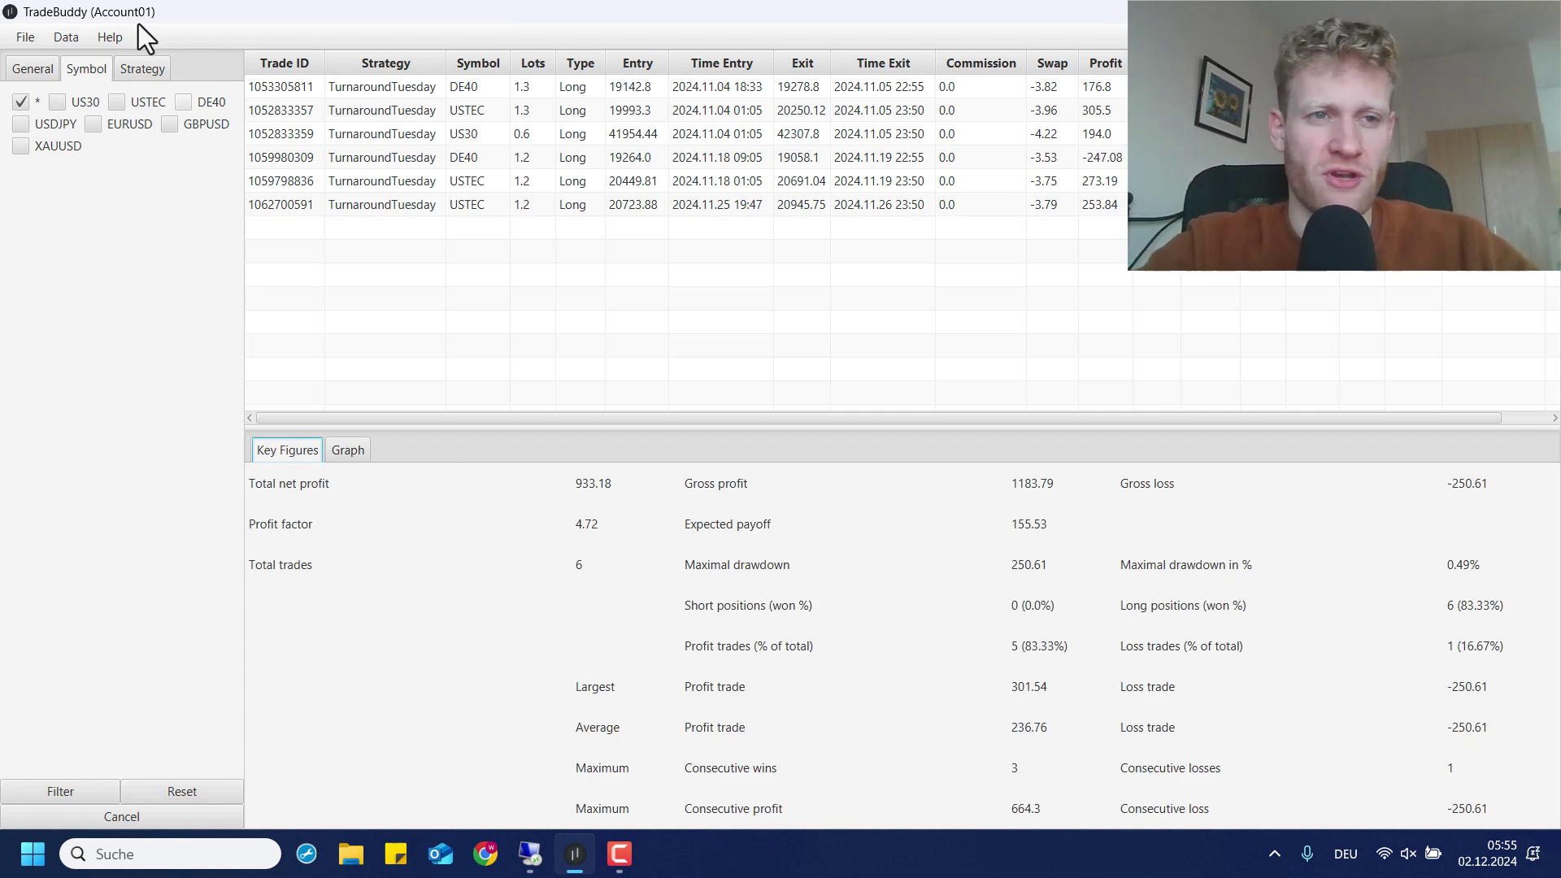
Filter the trades by strategy RangeBreakout and symbol US30 only, and check the equity graph and key figures
{"action": "left_click", "coordinate": [149, 70]}
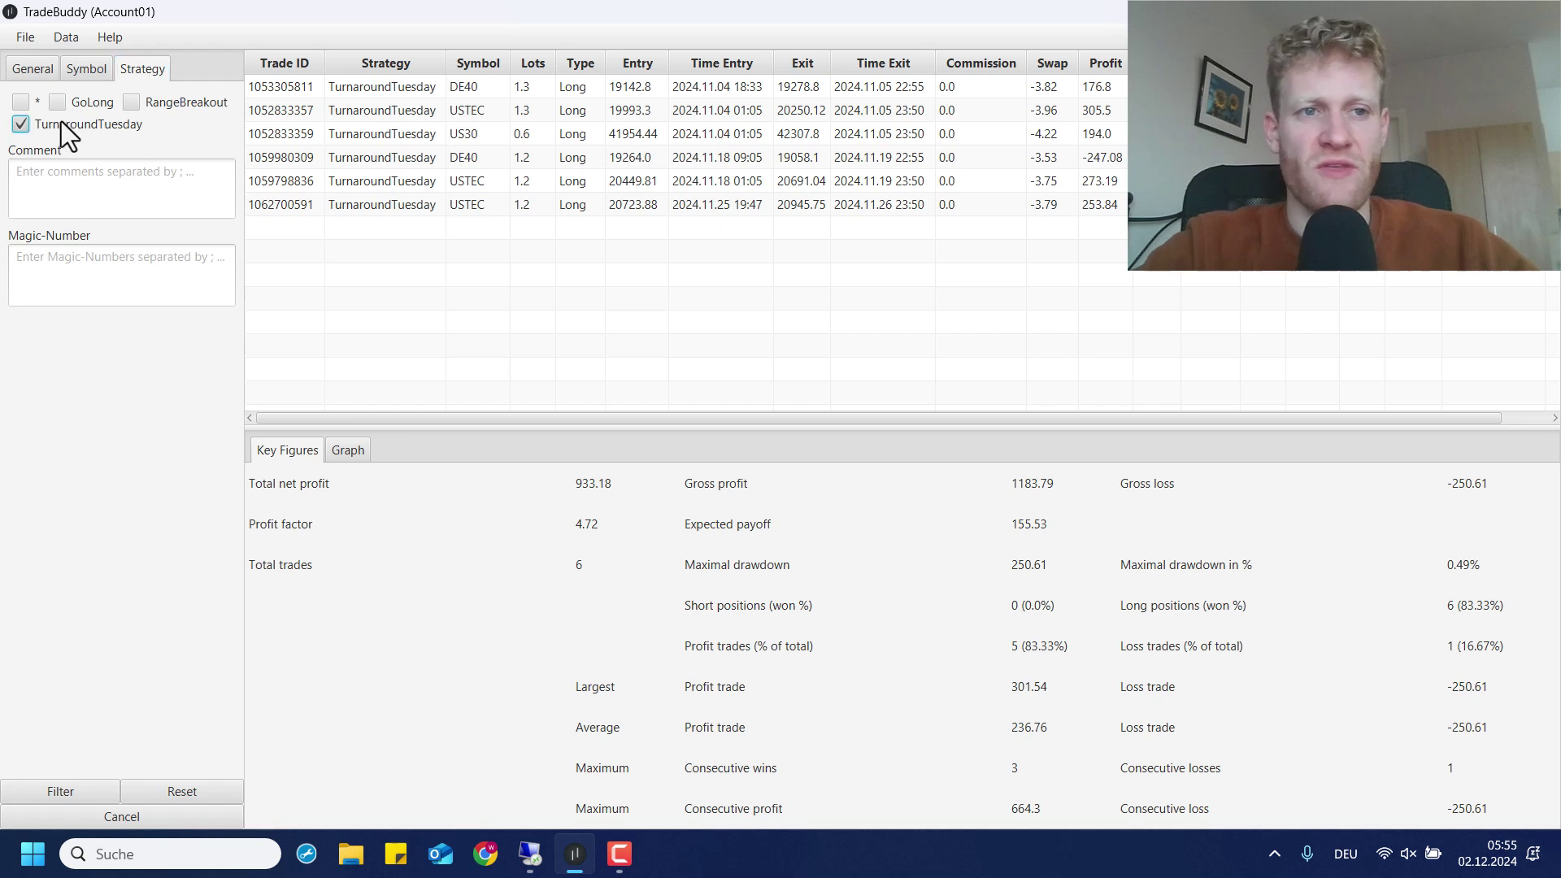
{"action": "left_click", "coordinate": [61, 120]}
{"action": "left_click", "coordinate": [157, 99]}
{"action": "left_click", "coordinate": [87, 69]}
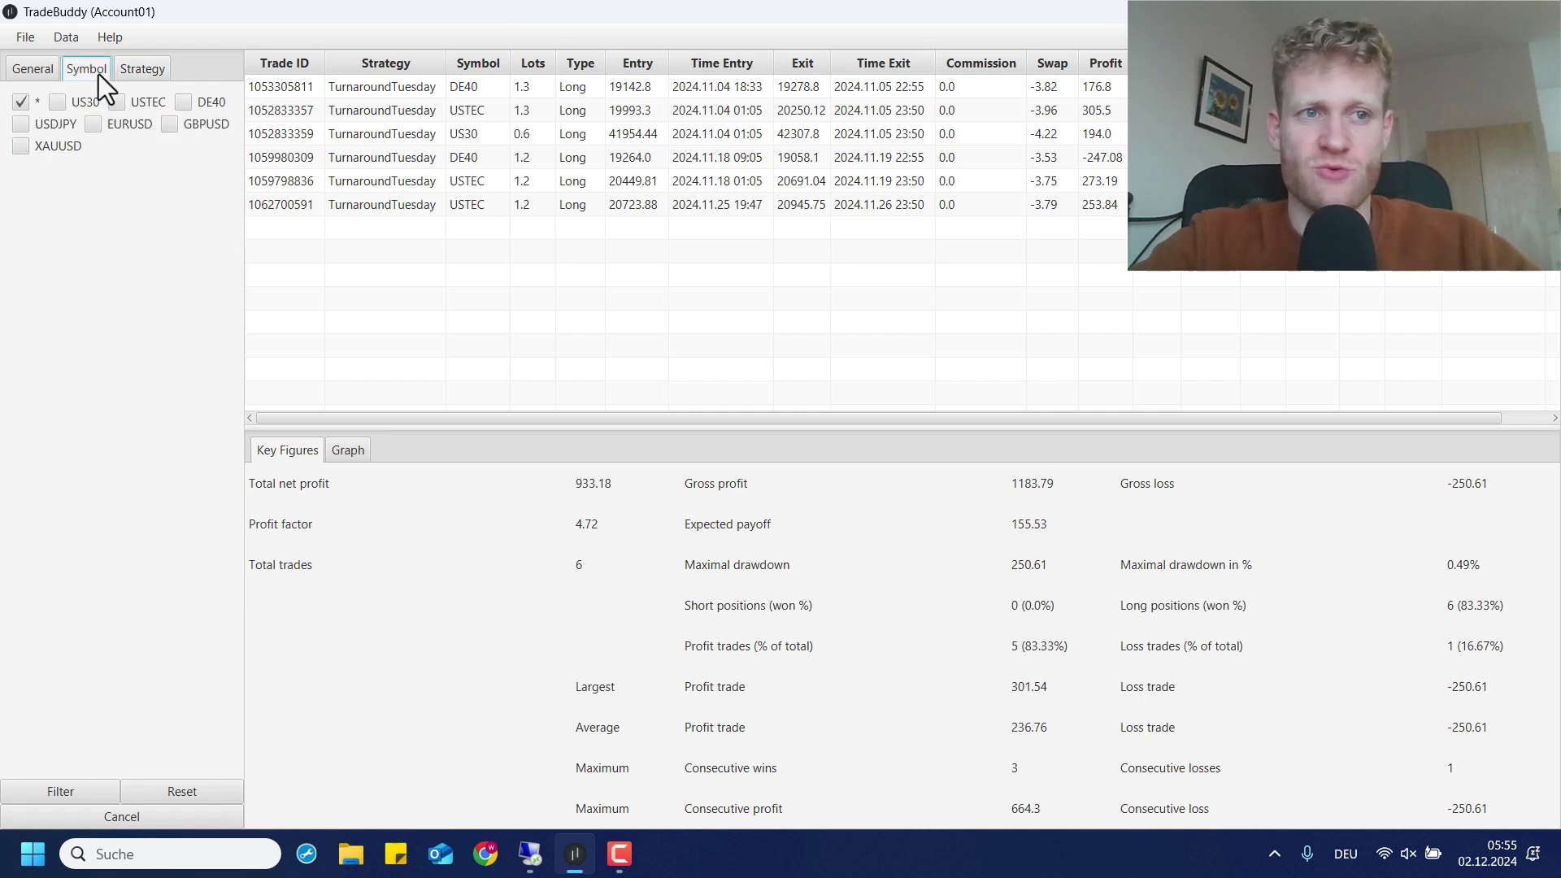
{"action": "left_click", "coordinate": [26, 103]}
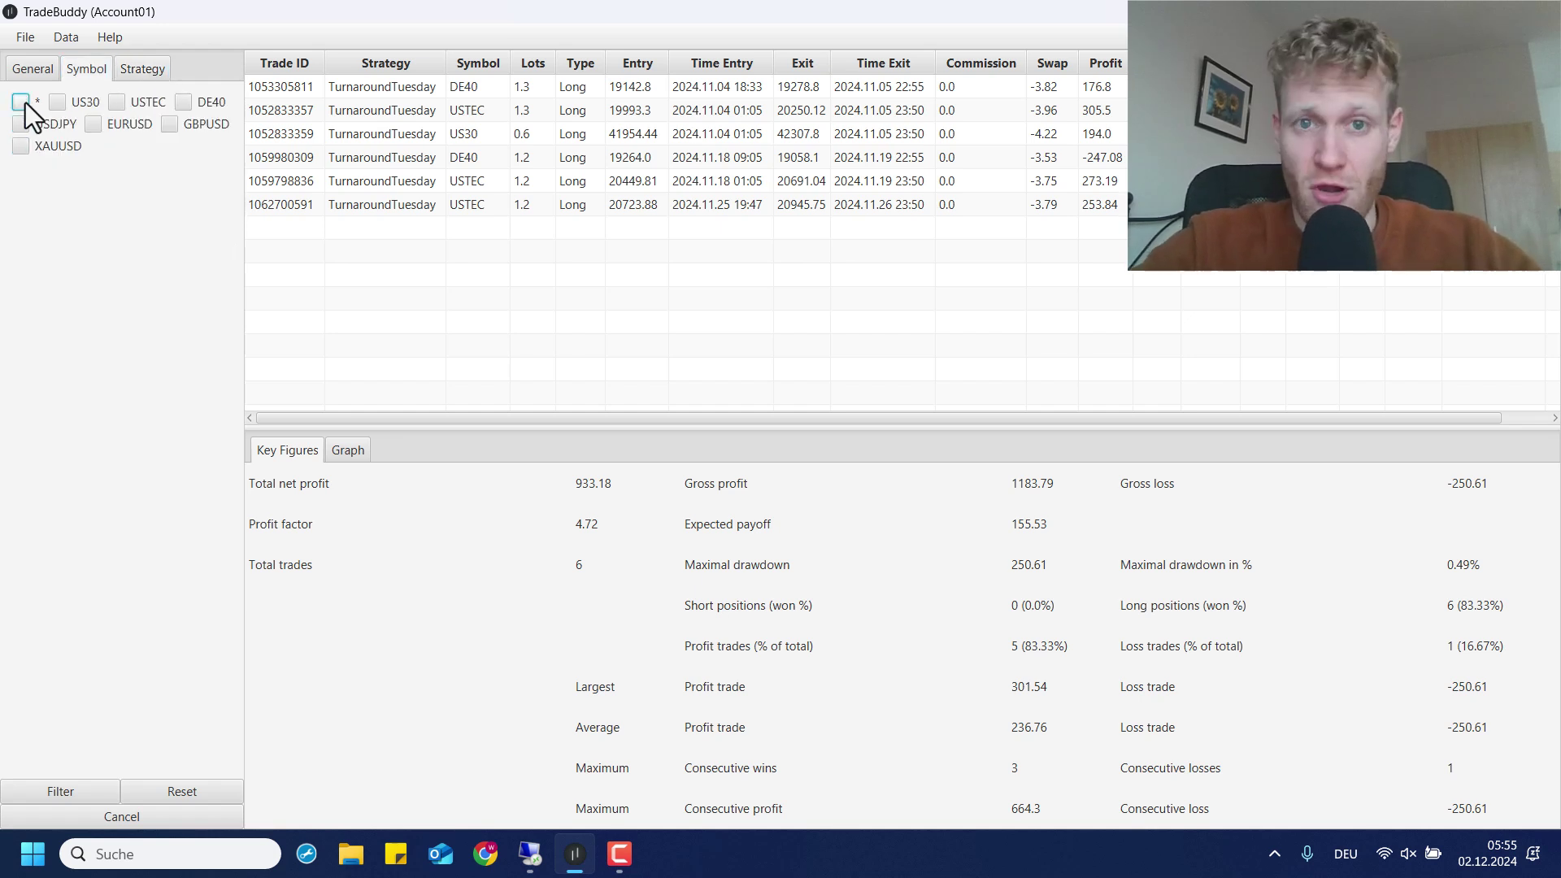
{"action": "left_click", "coordinate": [133, 69]}
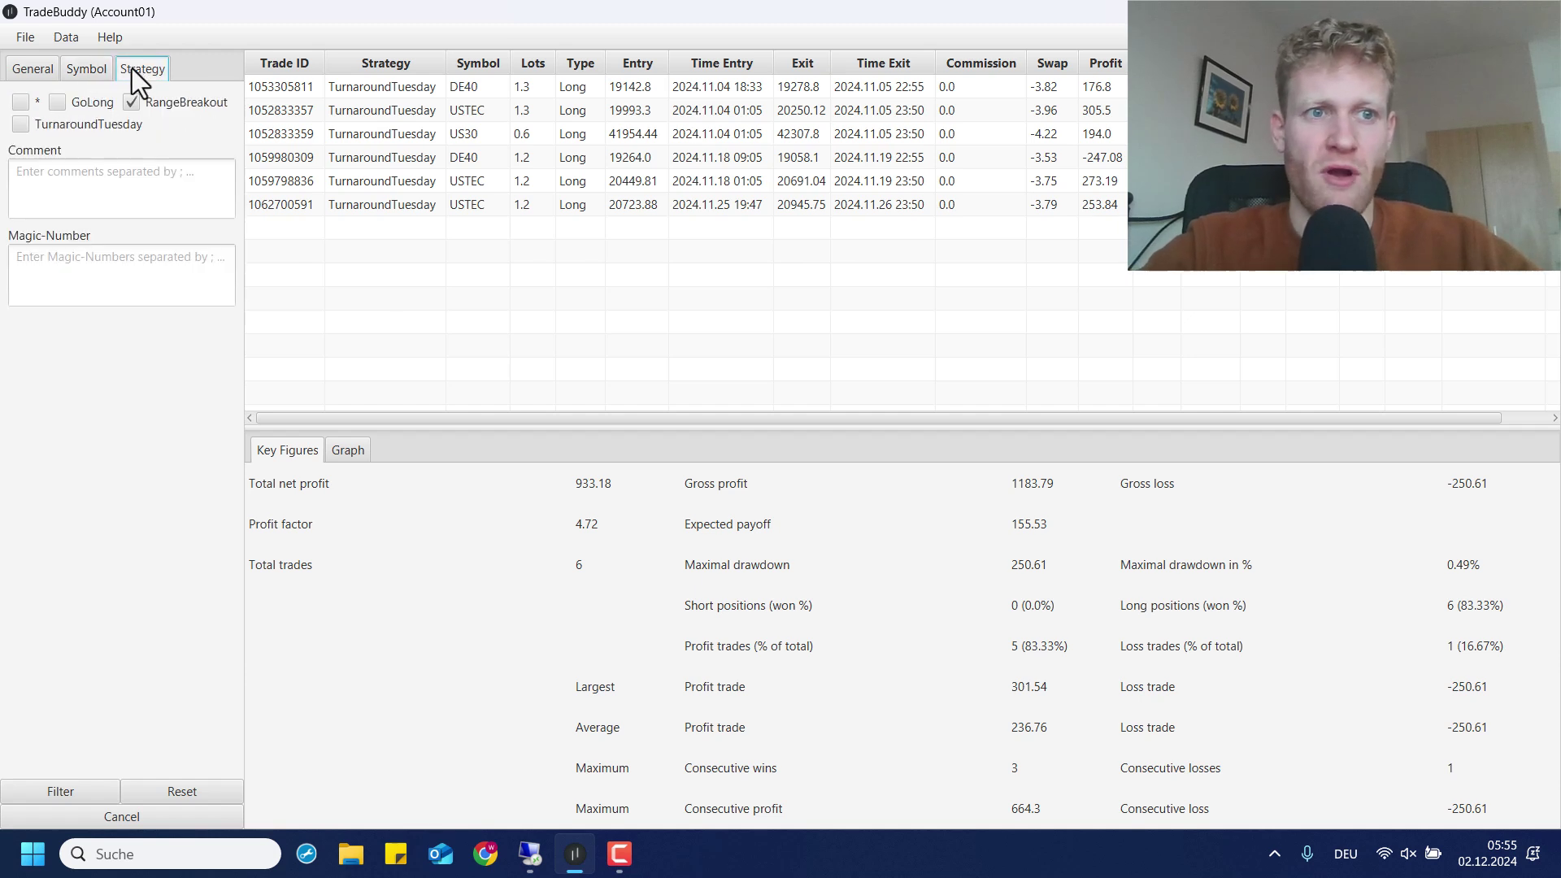
{"action": "left_click", "coordinate": [87, 71]}
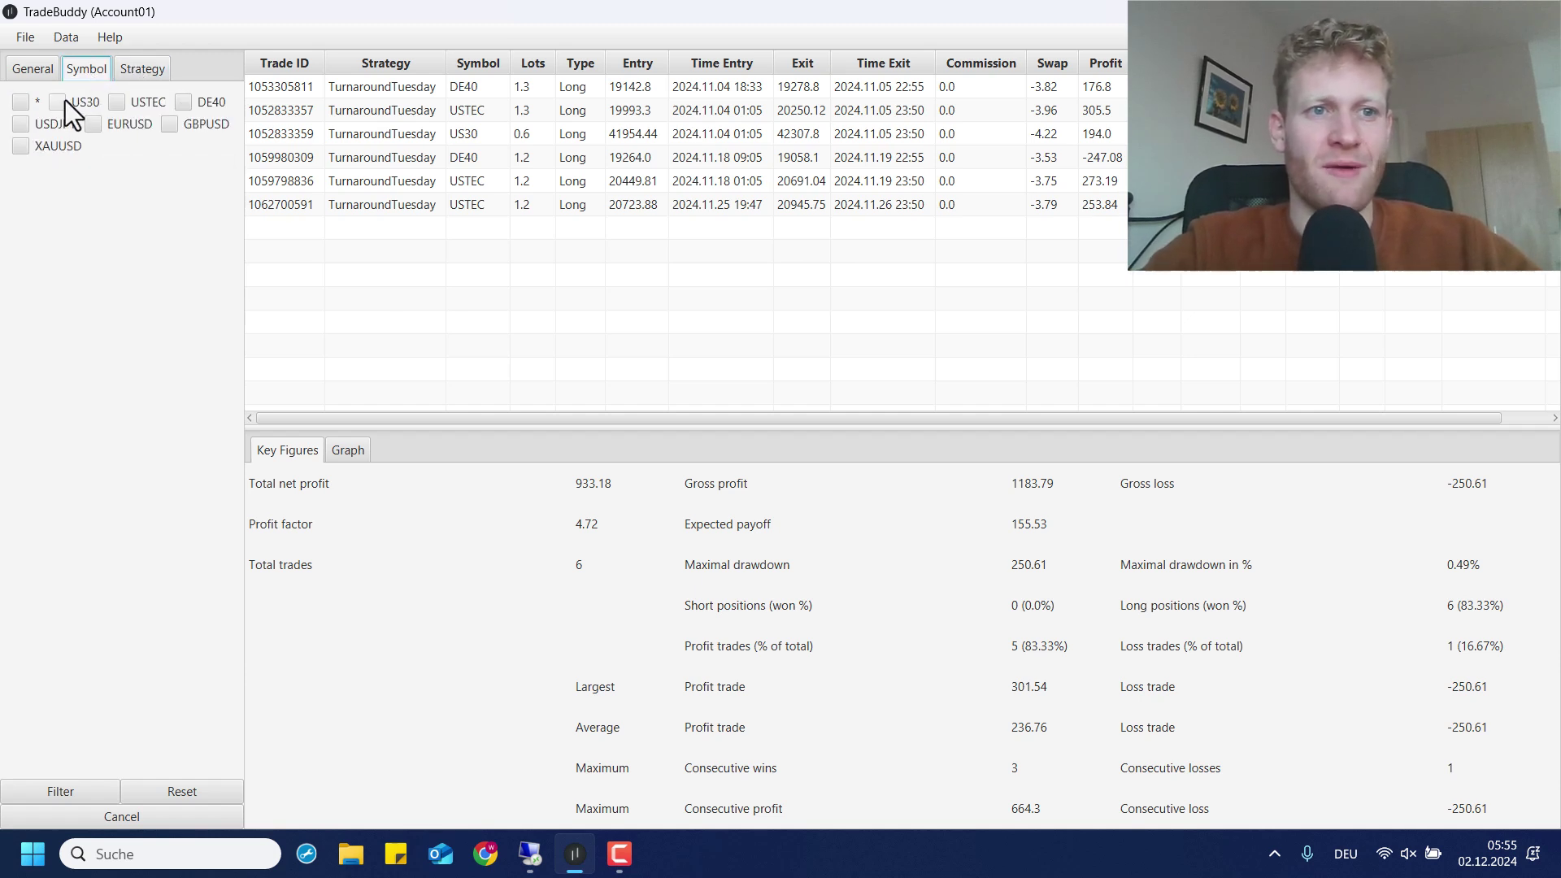
{"action": "left_click", "coordinate": [88, 787]}
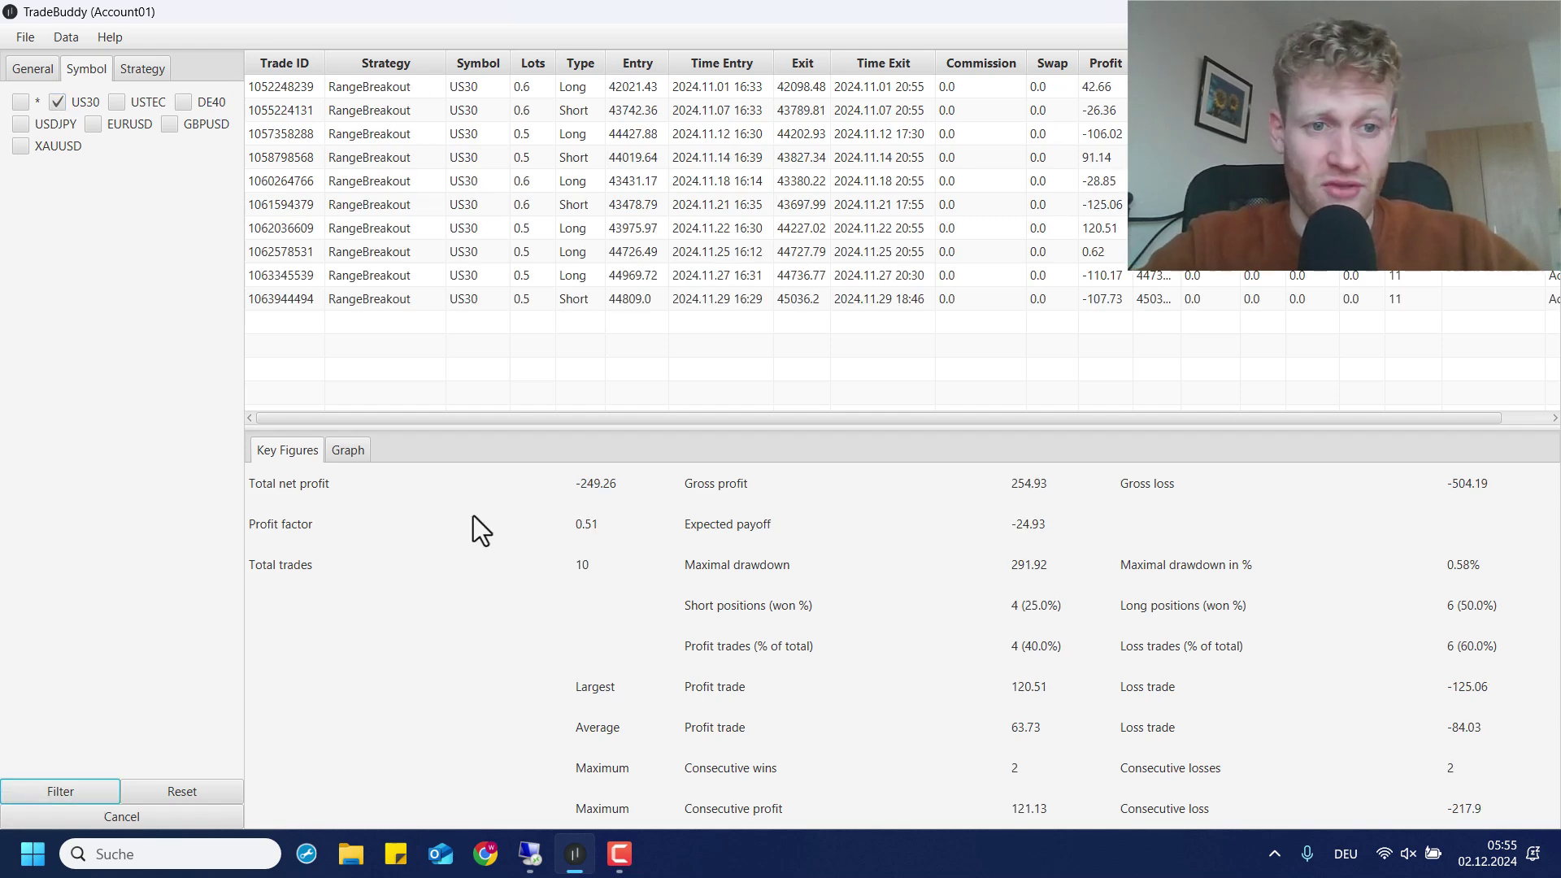
{"action": "left_click", "coordinate": [346, 452]}
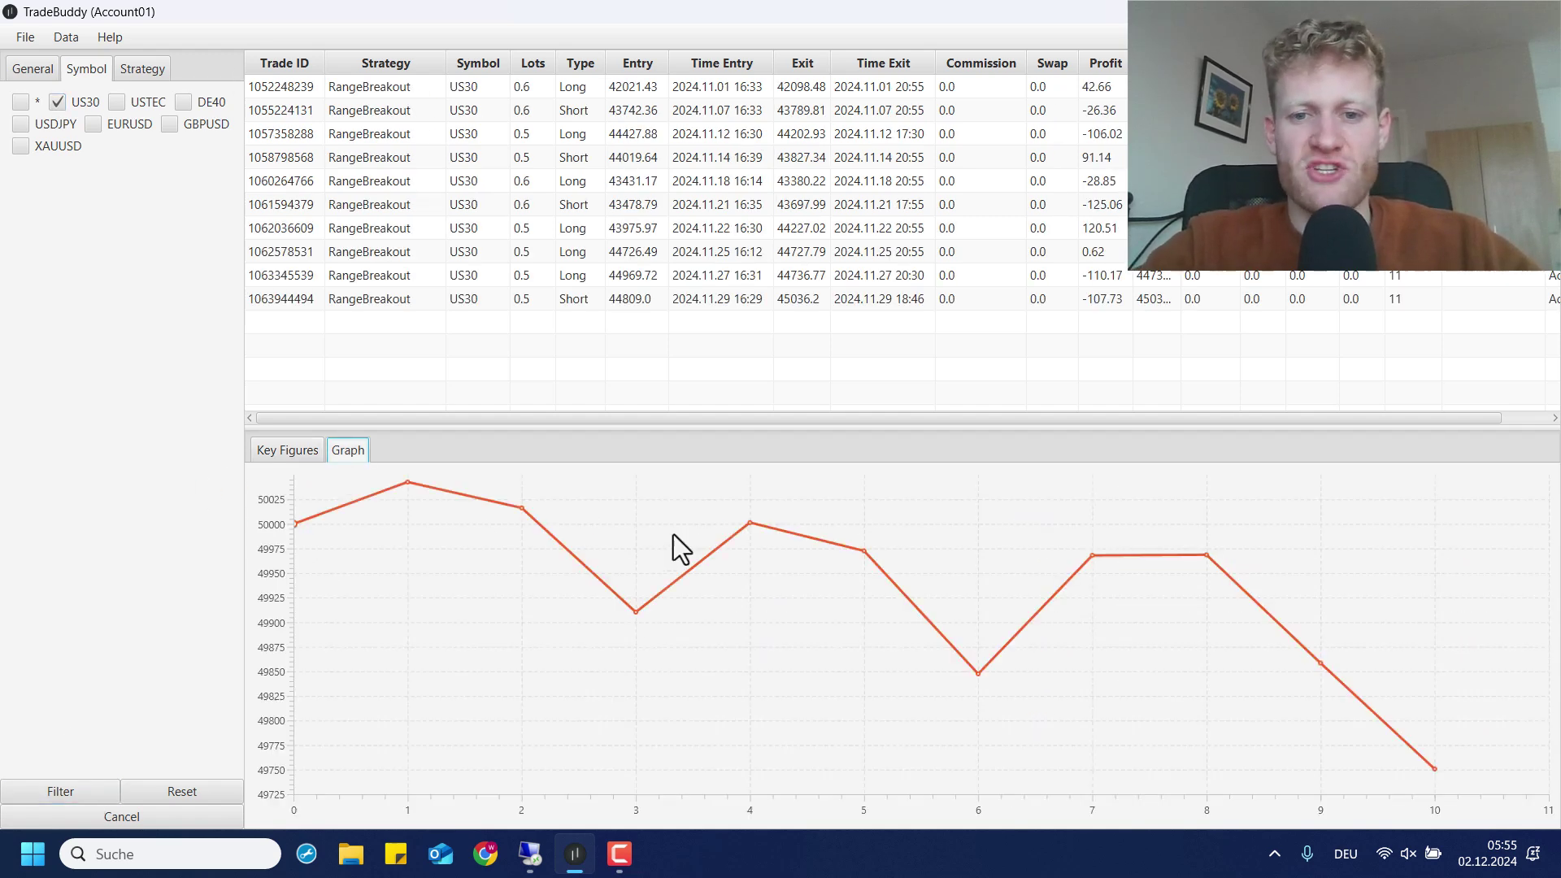
{"action": "left_click", "coordinate": [282, 451]}
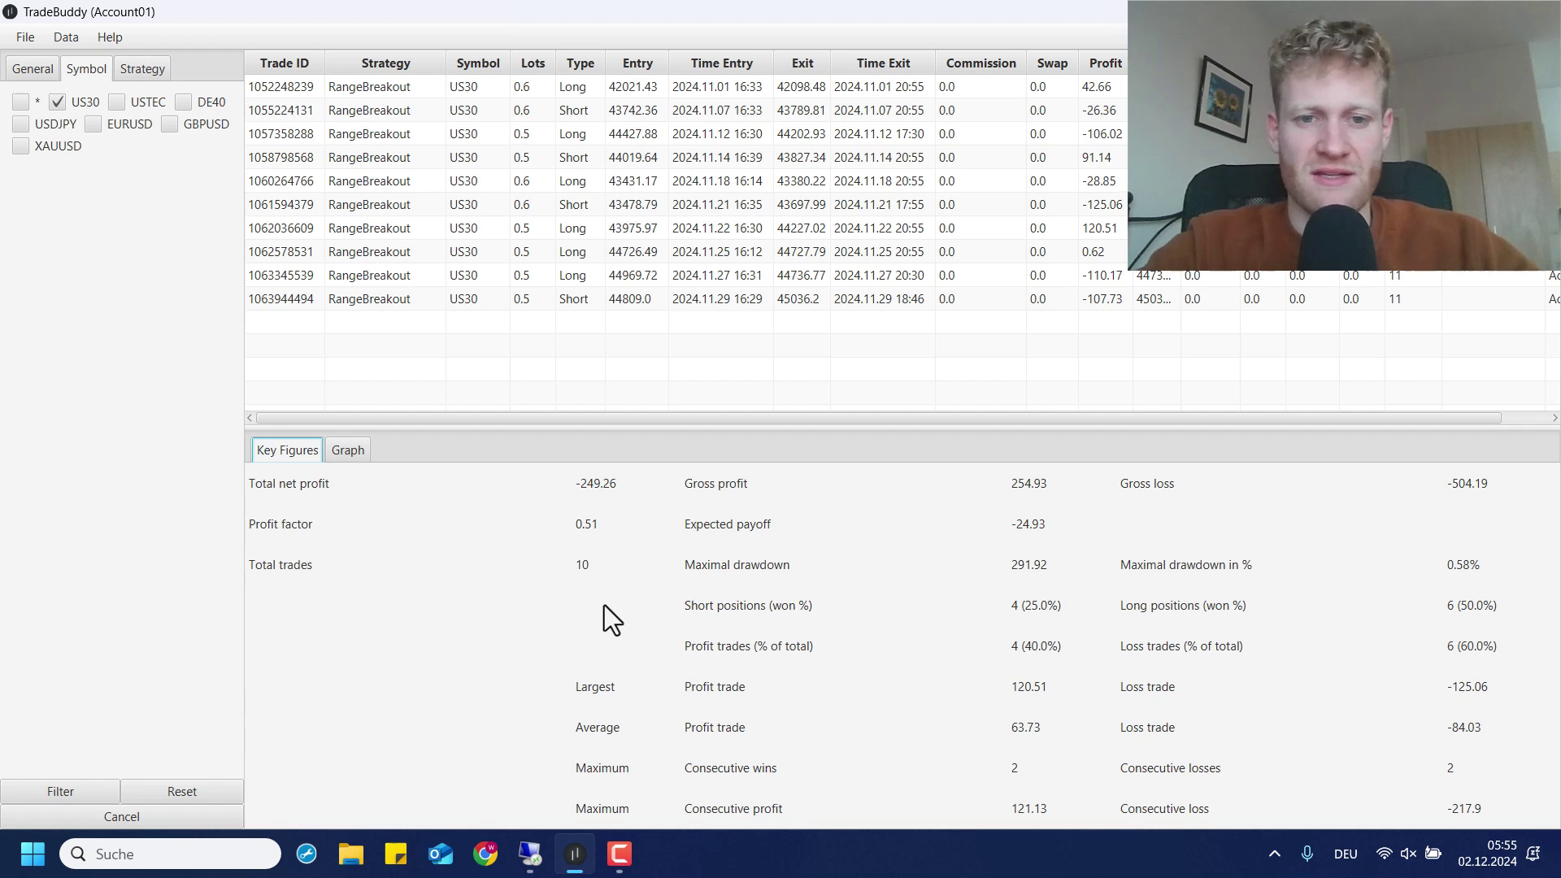
Filter the RangeBreakout trades by DE40 instead of US30 and check their equity graph and key figures
{"action": "left_click", "coordinate": [67, 98]}
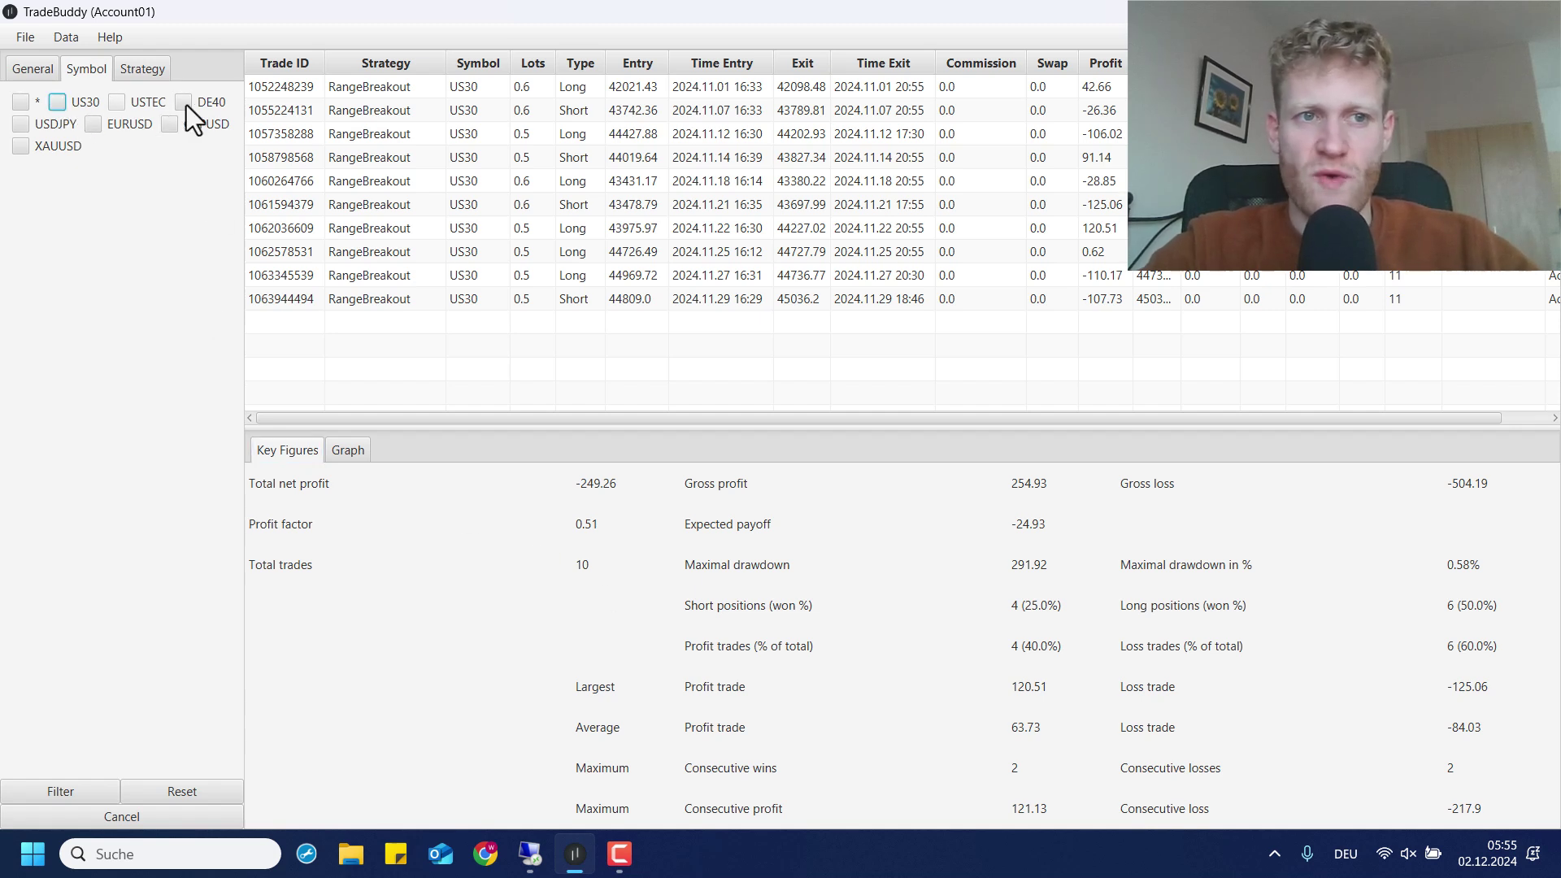
{"action": "left_click", "coordinate": [78, 795]}
{"action": "left_click", "coordinate": [351, 452]}
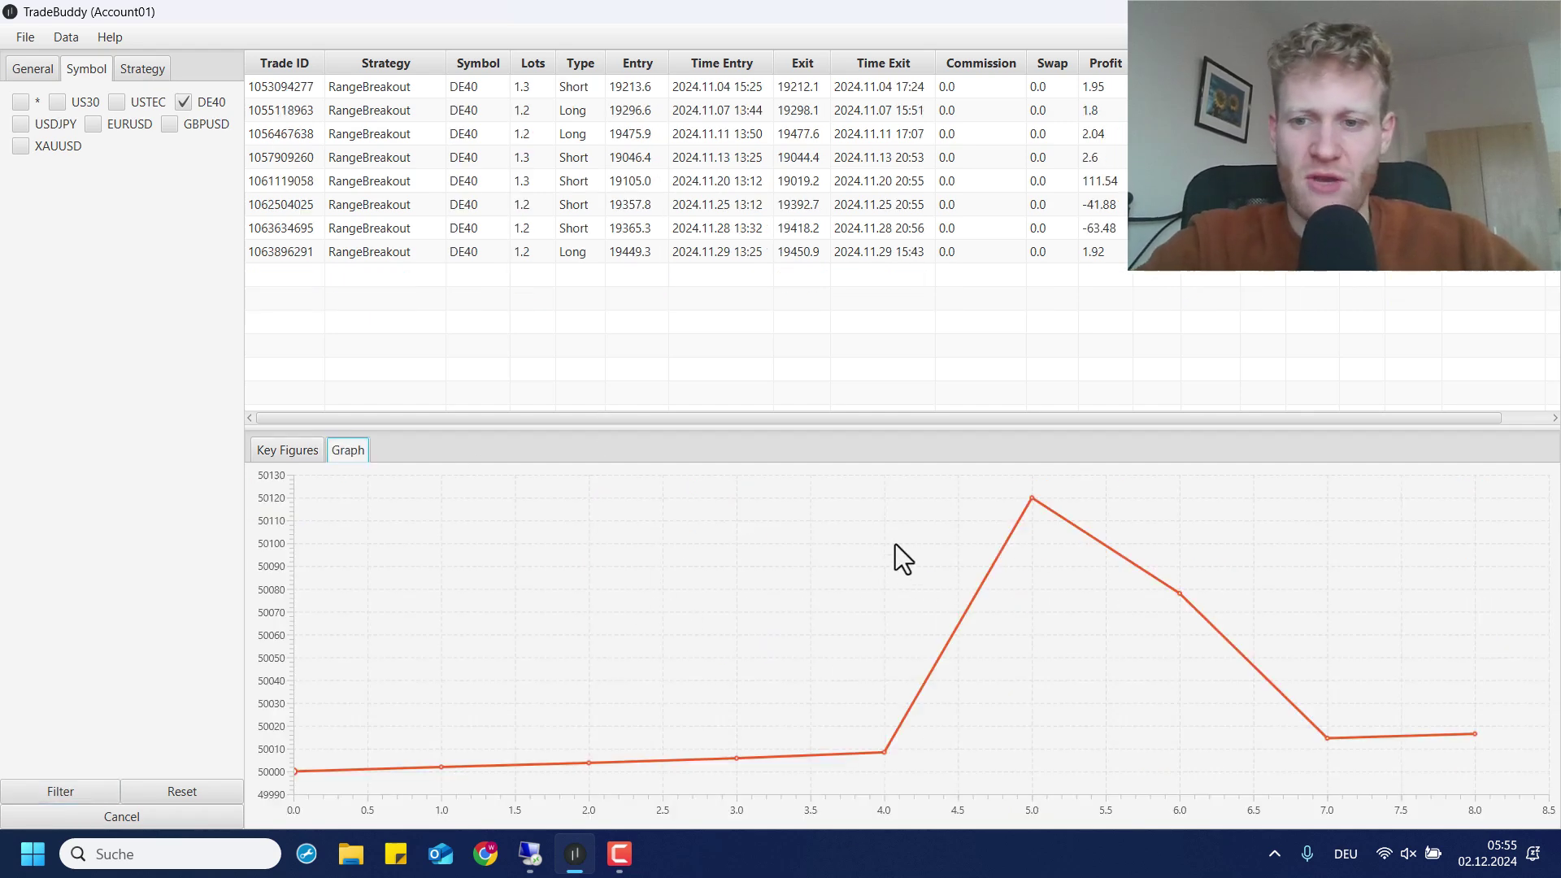
{"action": "left_click", "coordinate": [280, 462]}
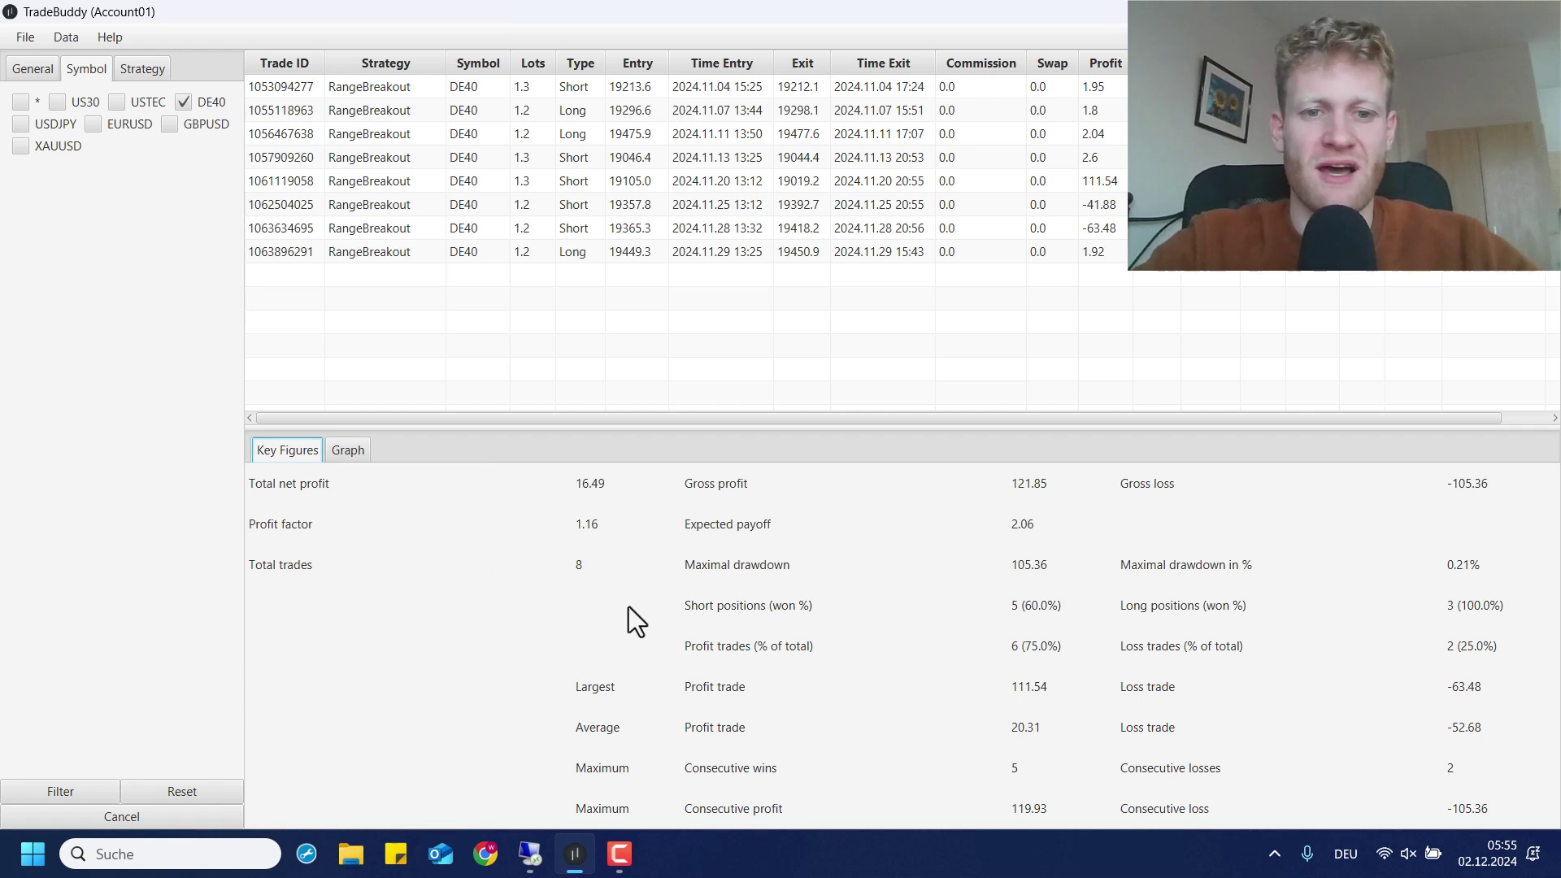
{"action": "left_click", "coordinate": [340, 460]}
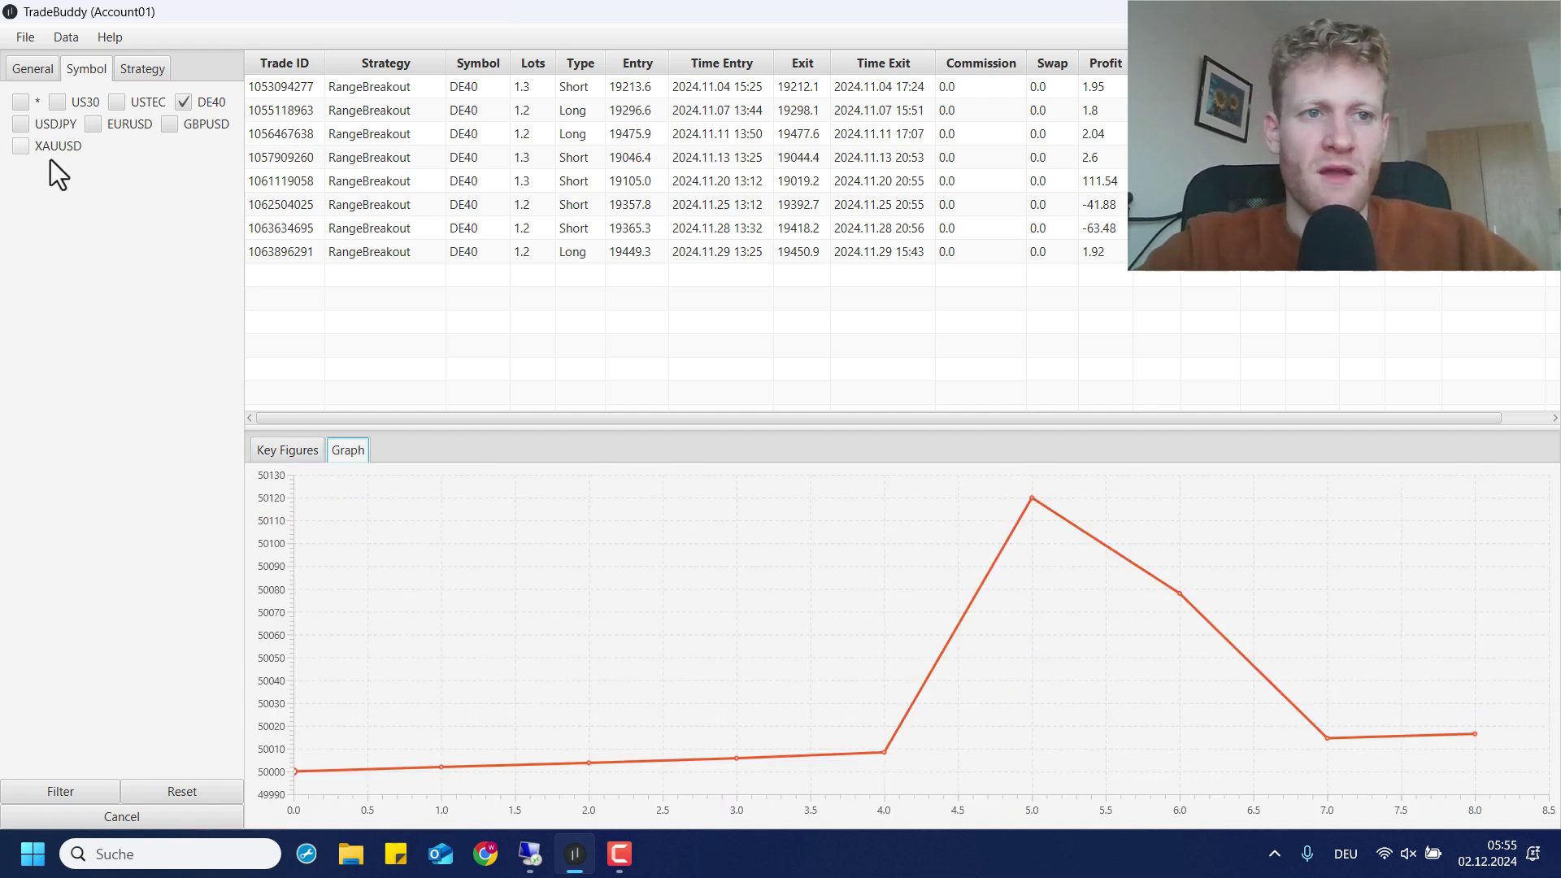
Filter the RangeBreakout trades by USDJPY instead of DE40 and check their equity graph and key figures
{"action": "left_click", "coordinate": [45, 127]}
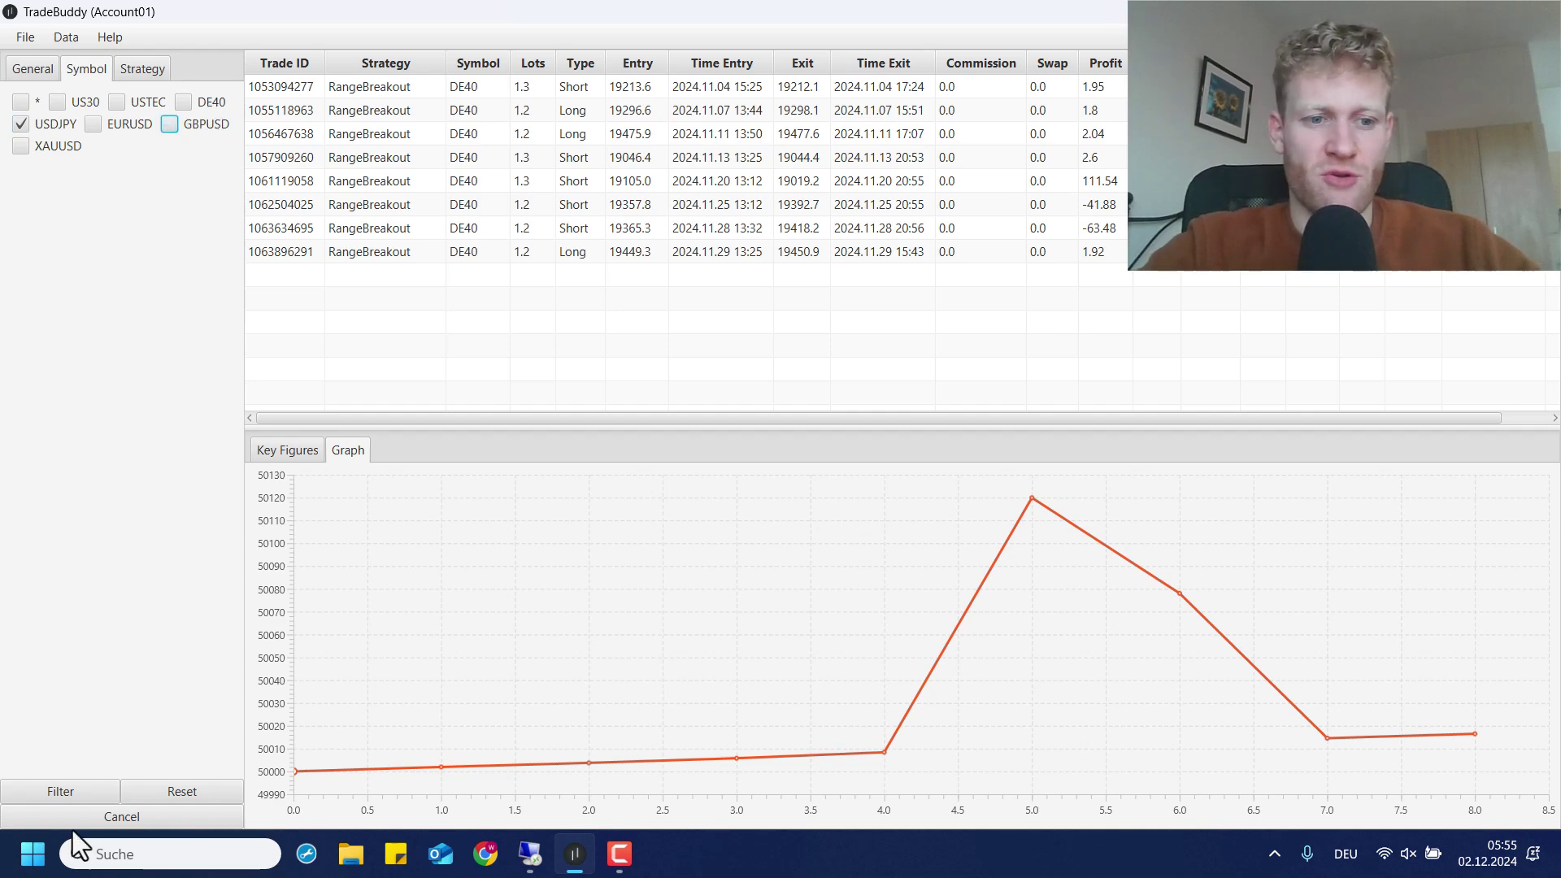
{"action": "left_click", "coordinate": [52, 790]}
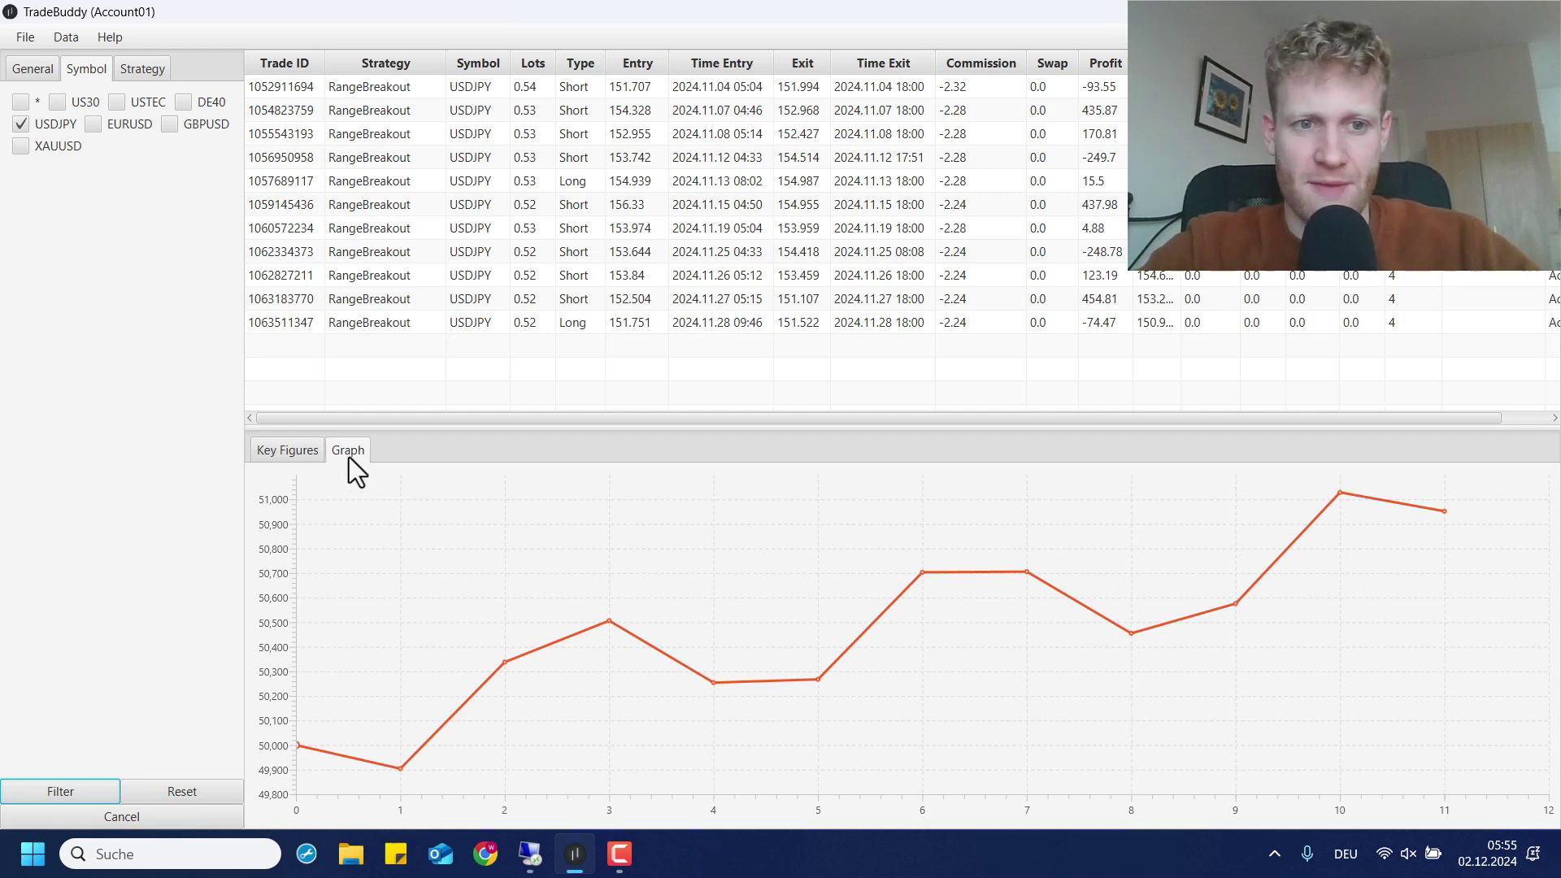
{"action": "left_click", "coordinate": [309, 452]}
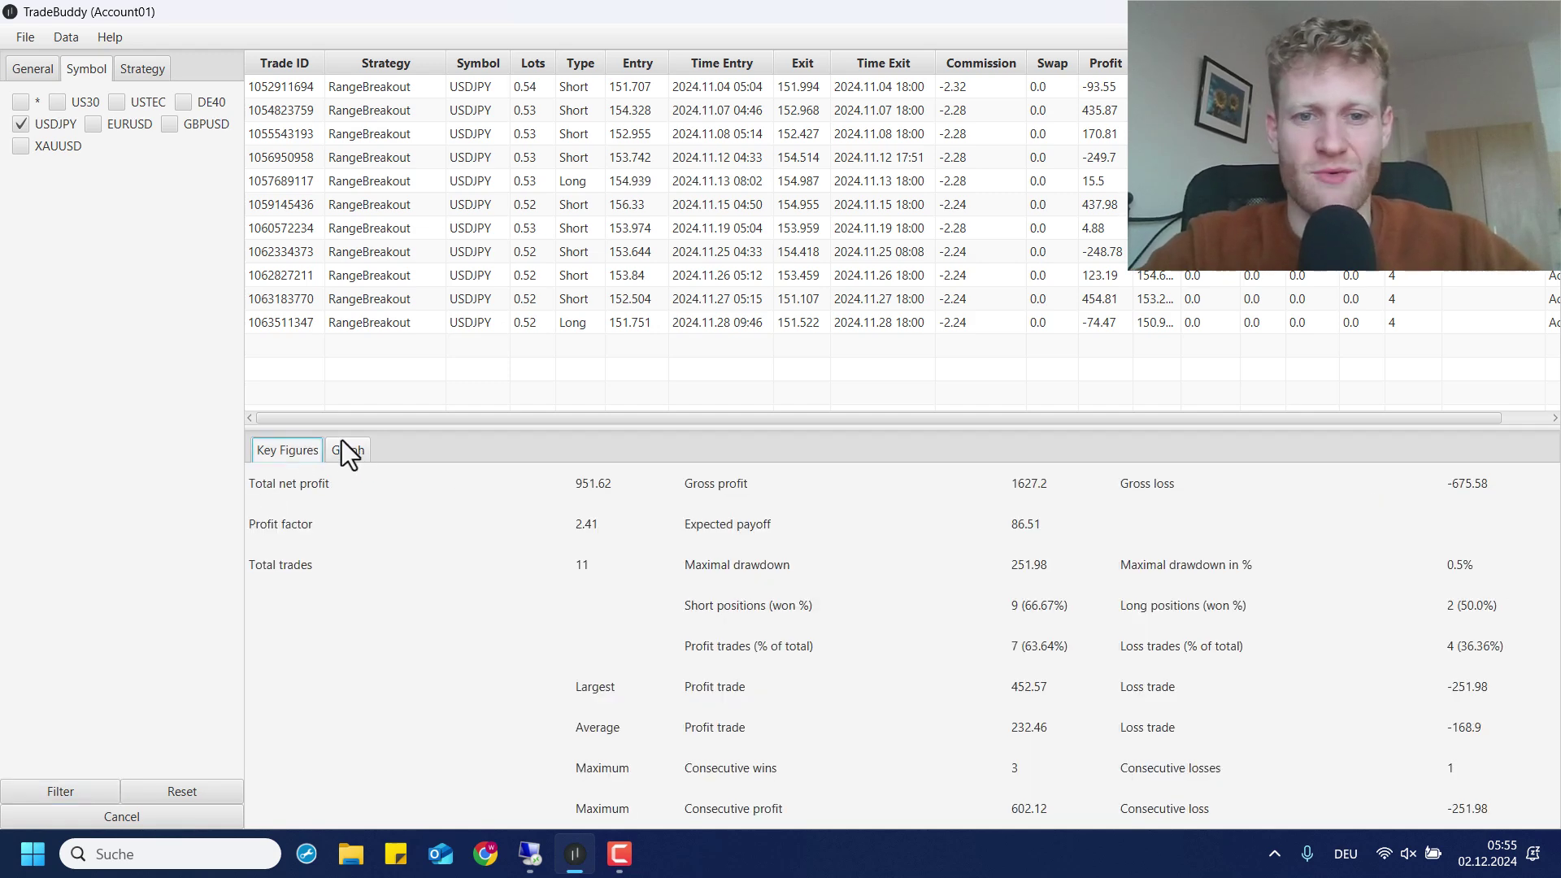
{"action": "left_click", "coordinate": [353, 449]}
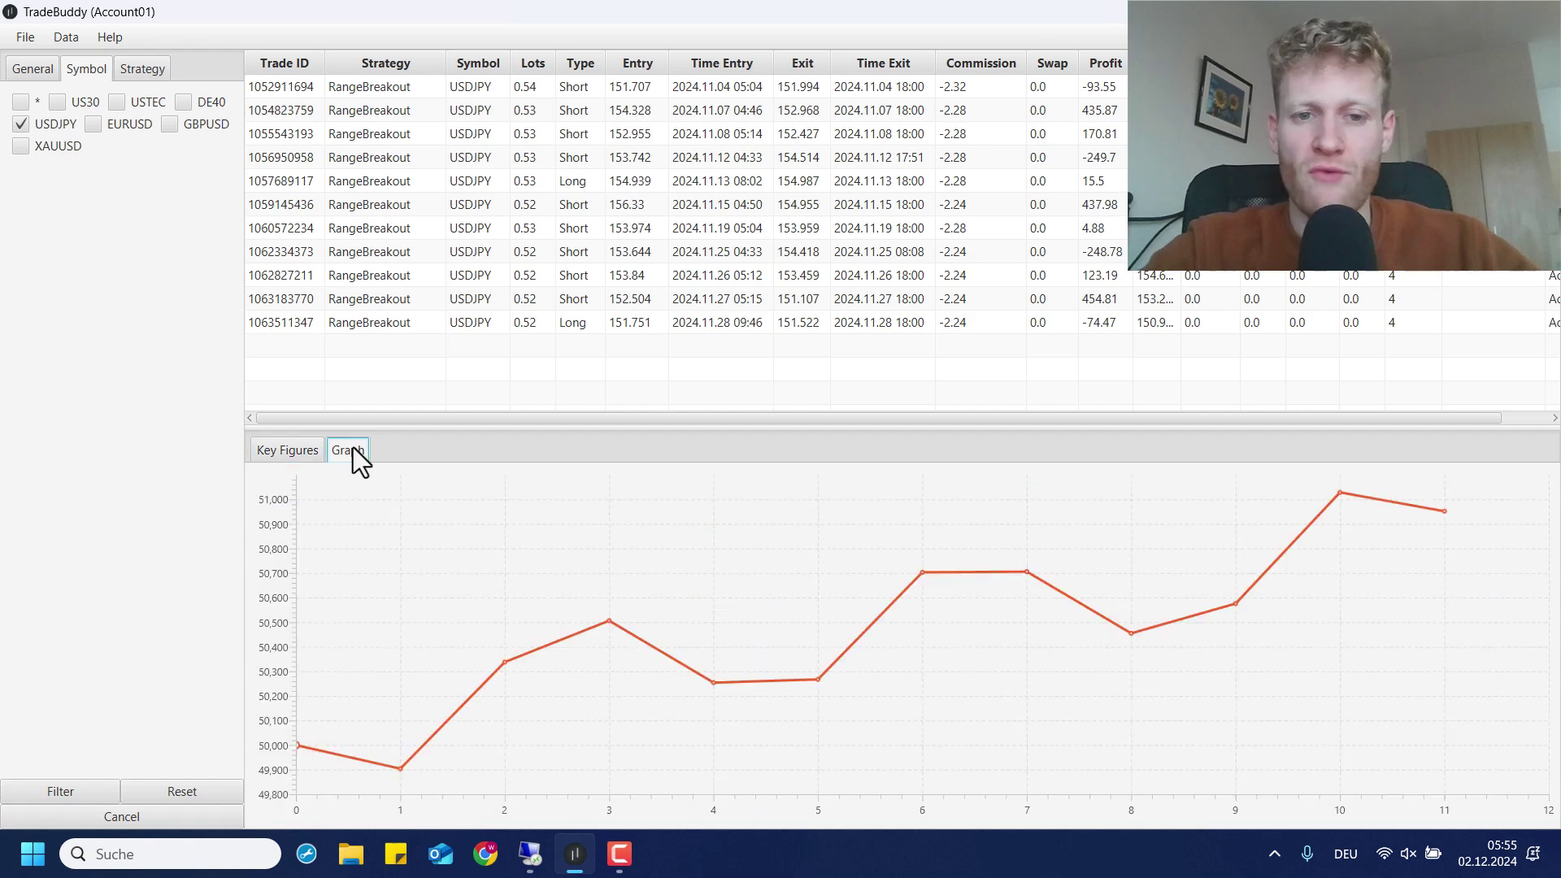
Filter the RangeBreakout trades by EURUSD instead of USDJPY and check their equity graph and key figures
{"action": "left_click", "coordinate": [42, 128]}
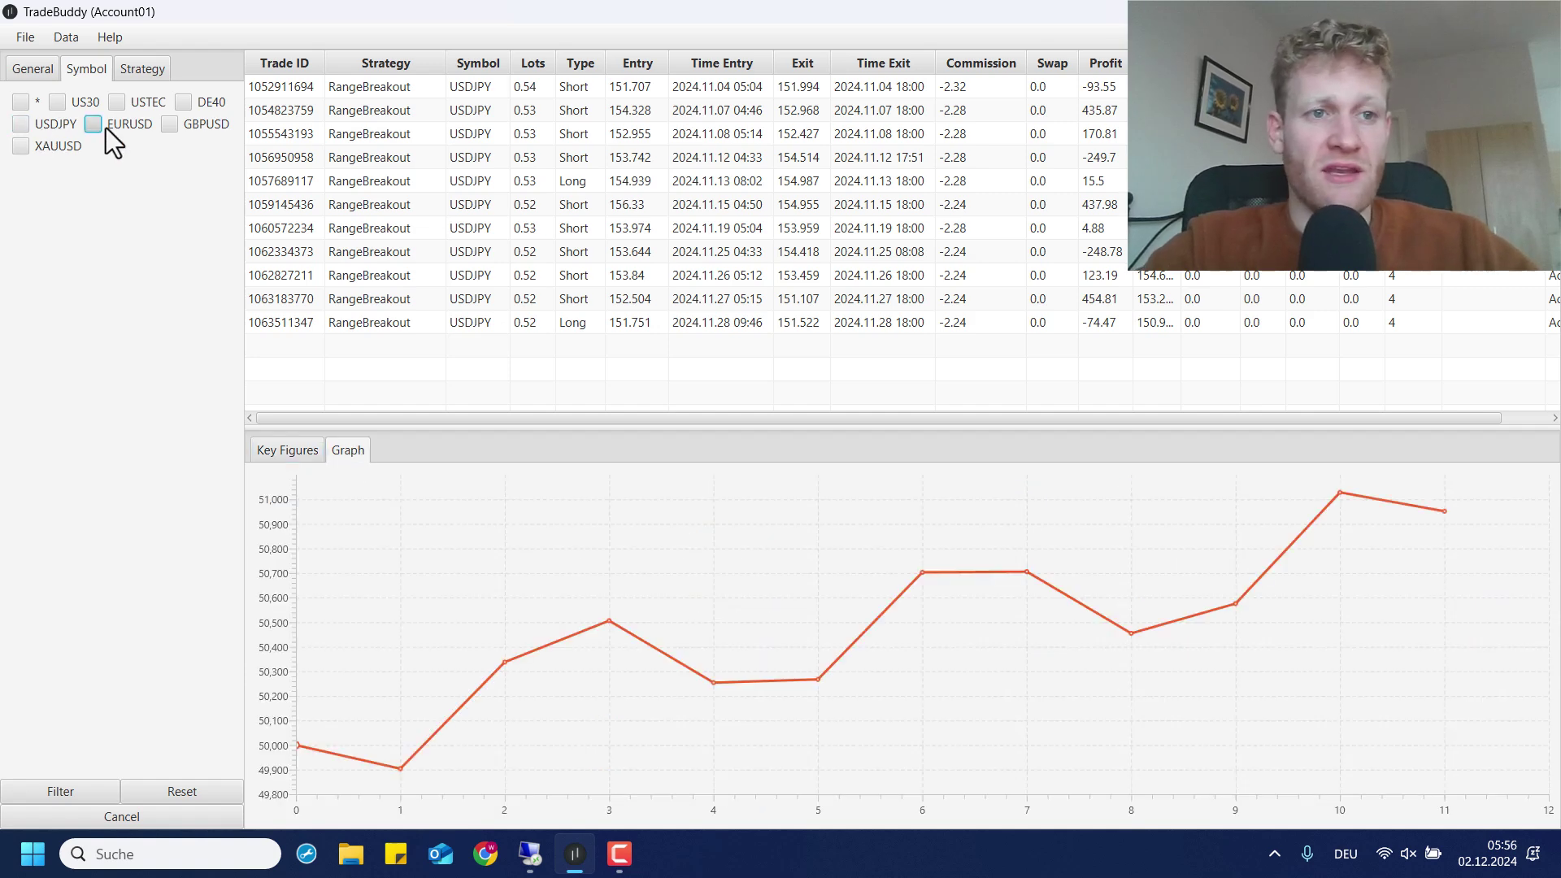
{"action": "left_click", "coordinate": [98, 793]}
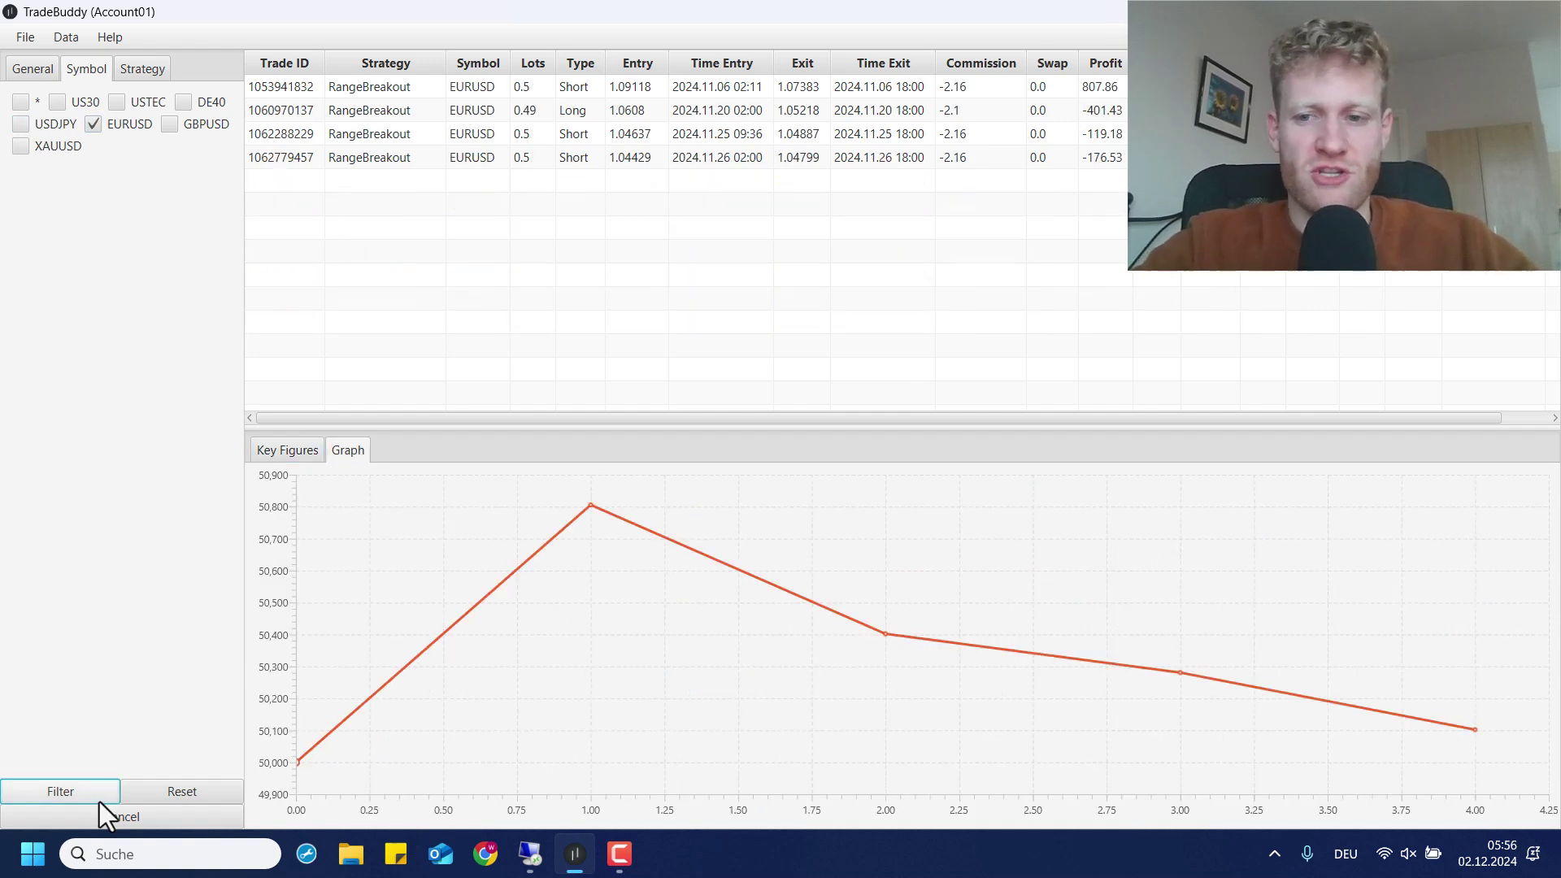
{"action": "left_click", "coordinate": [298, 459]}
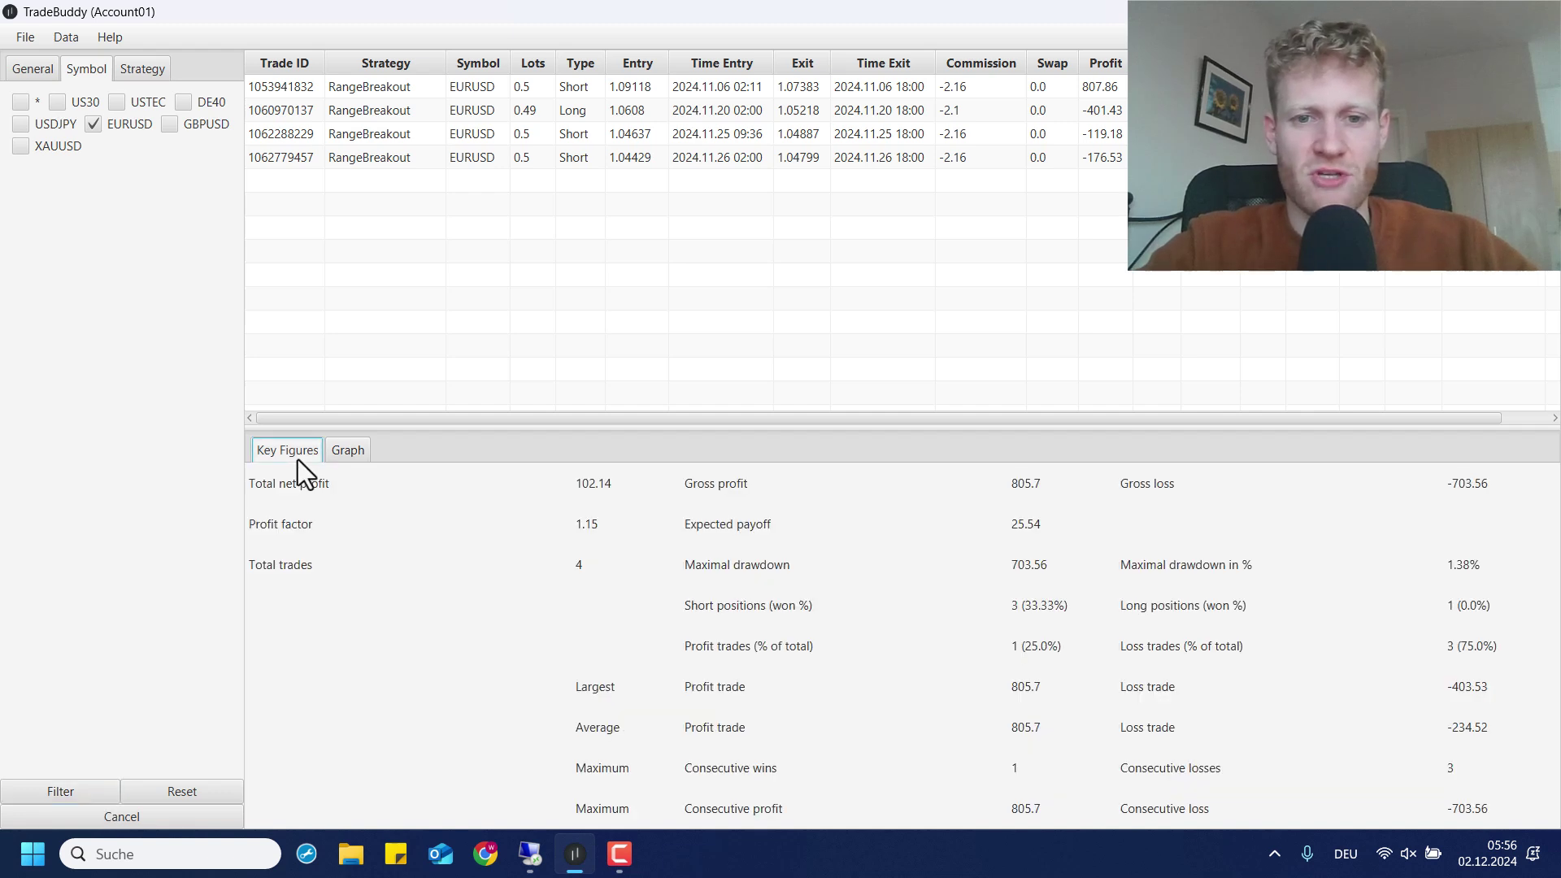
{"action": "left_click", "coordinate": [351, 452]}
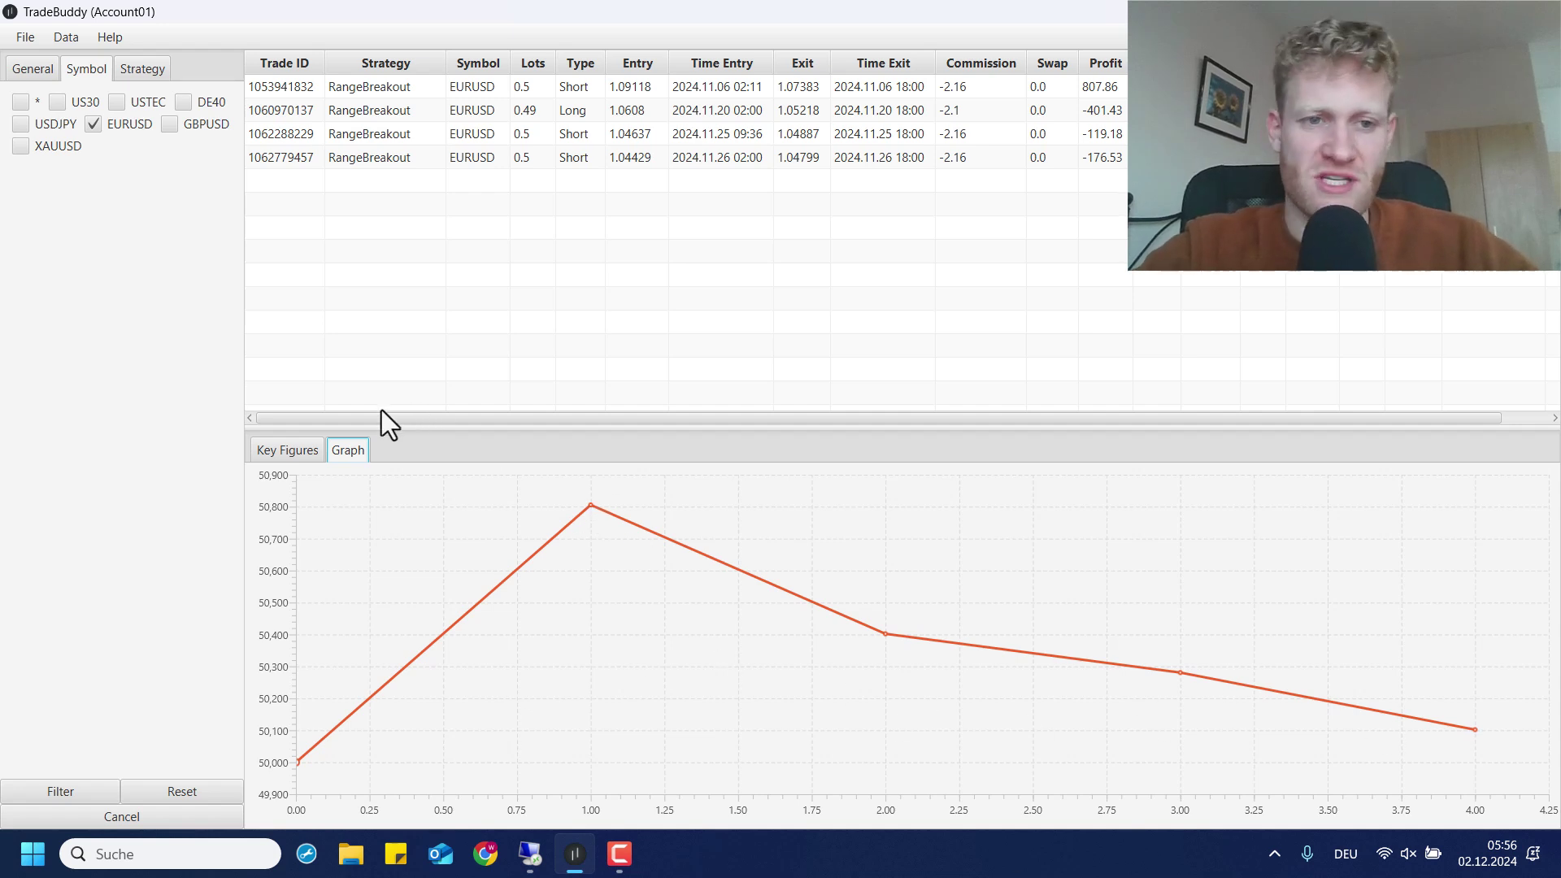
{"action": "left_click", "coordinate": [291, 447]}
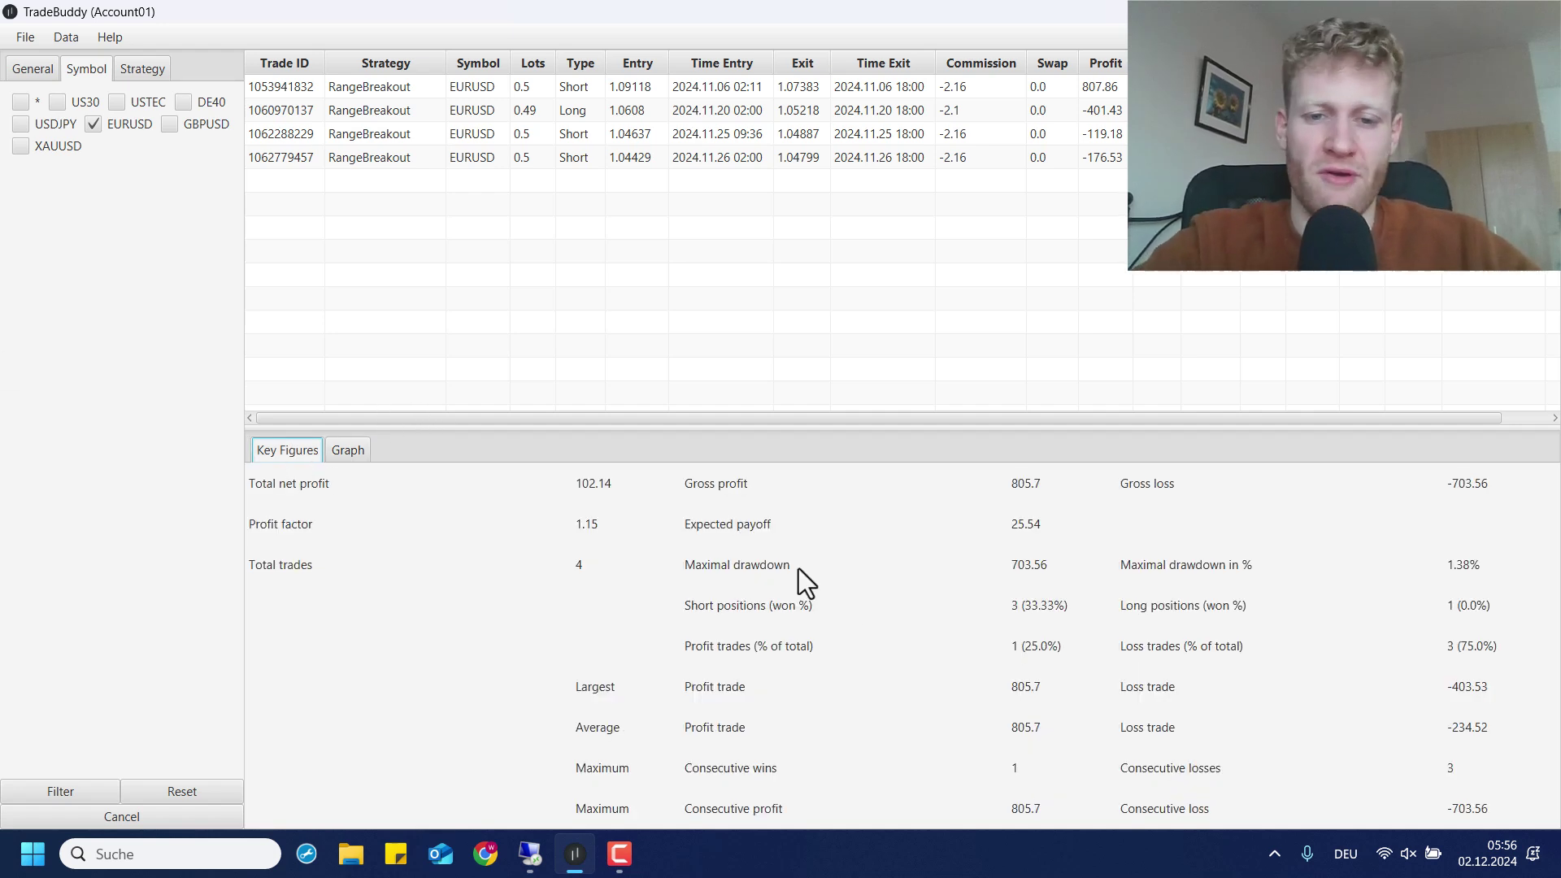
Filter the RangeBreakout trades by GBPUSD instead of EURUSD and check their equity graph and key figures
{"action": "left_click", "coordinate": [120, 129]}
{"action": "left_click", "coordinate": [181, 122]}
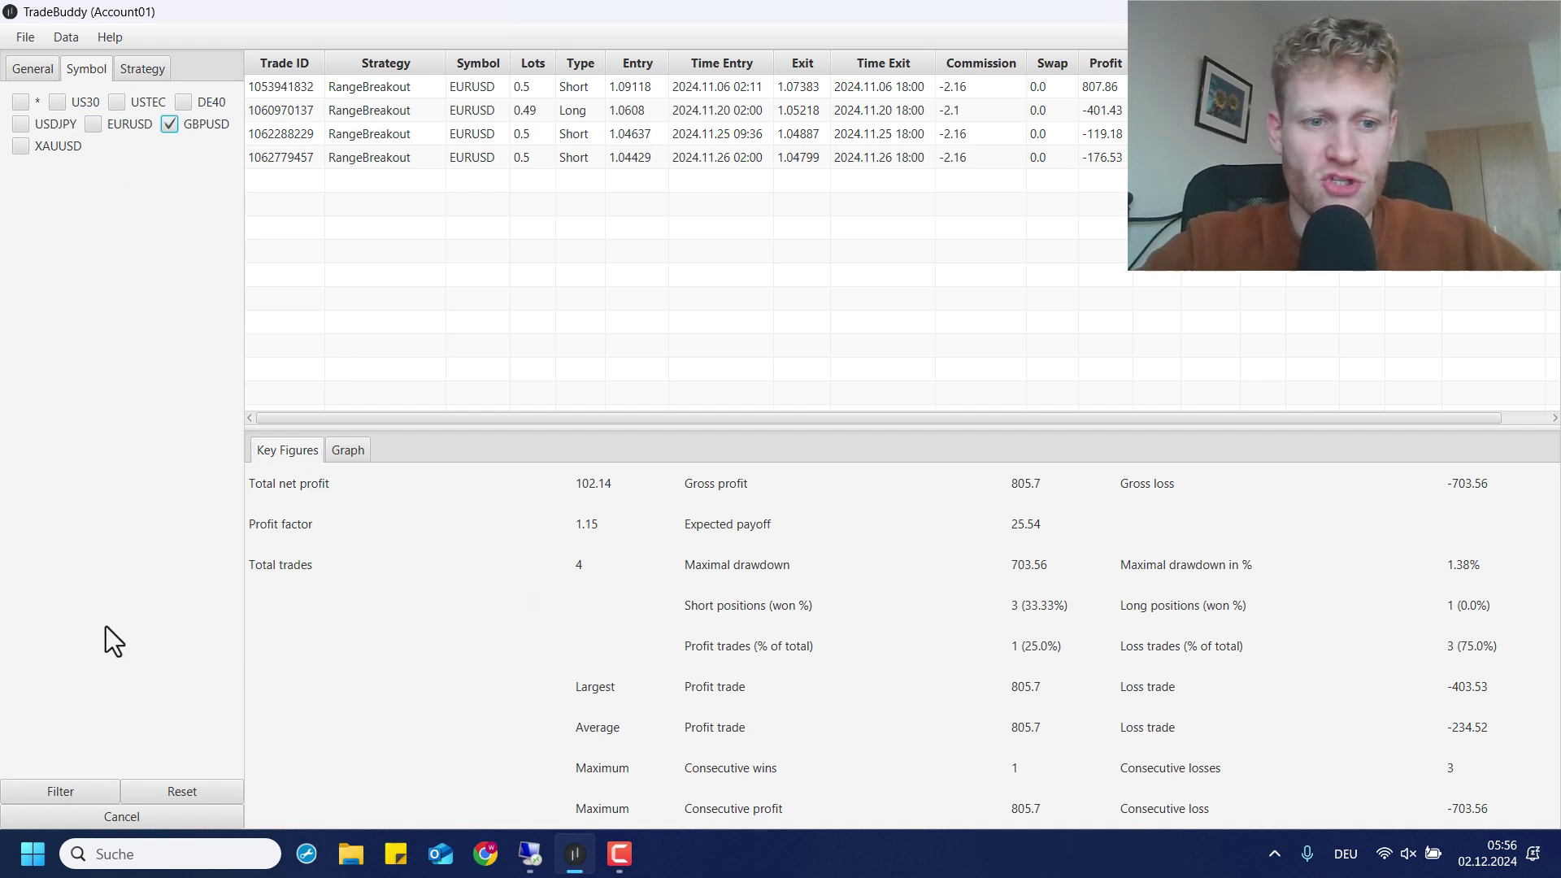
{"action": "left_click", "coordinate": [99, 789]}
{"action": "left_click", "coordinate": [343, 457]}
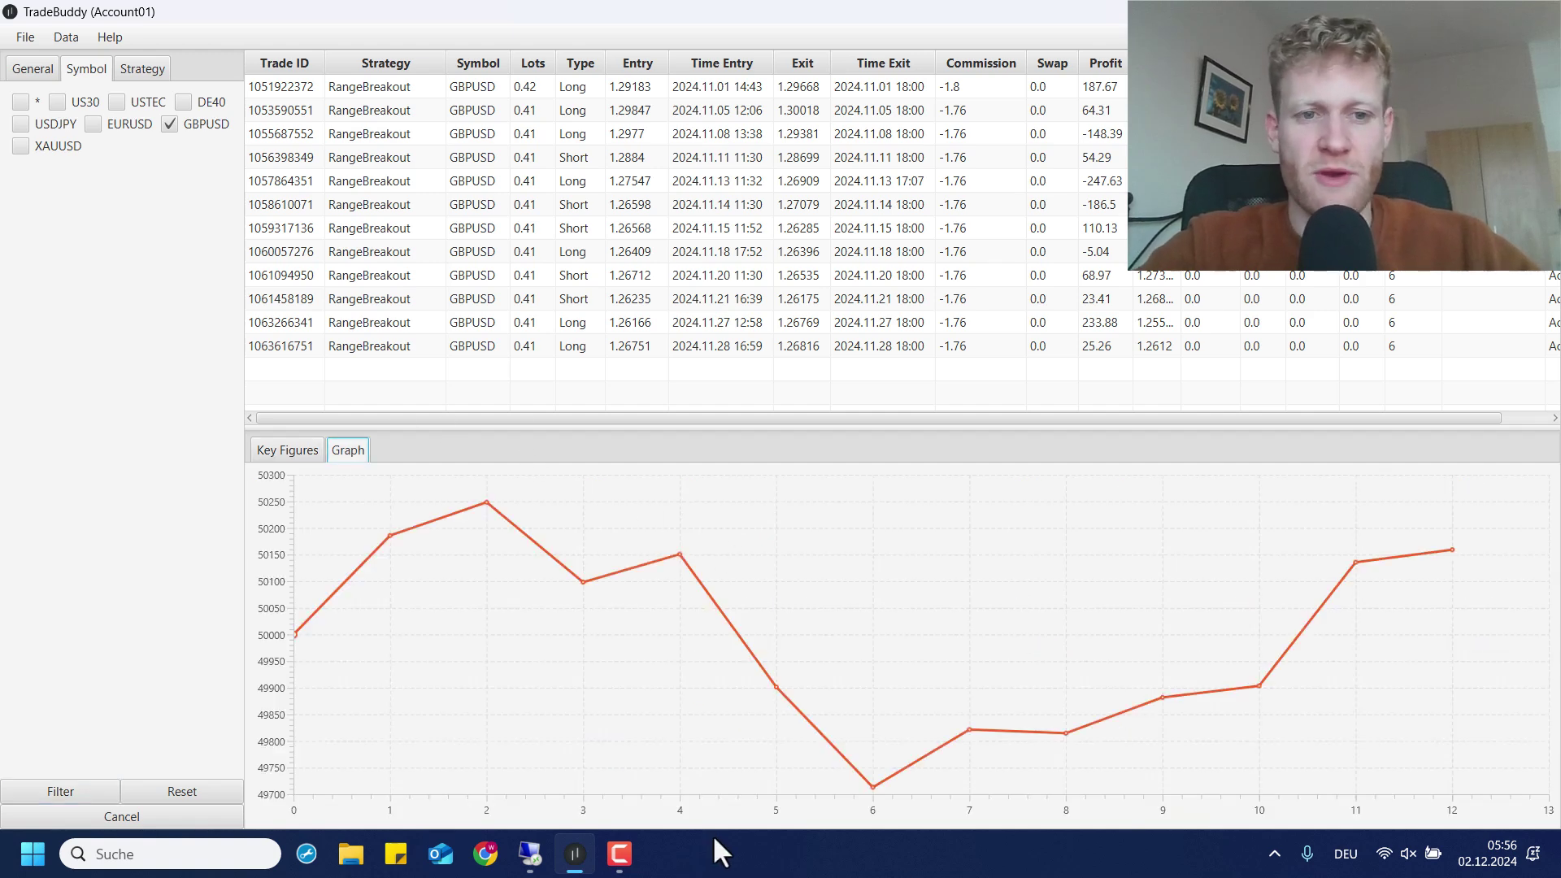
{"action": "left_click", "coordinate": [318, 452]}
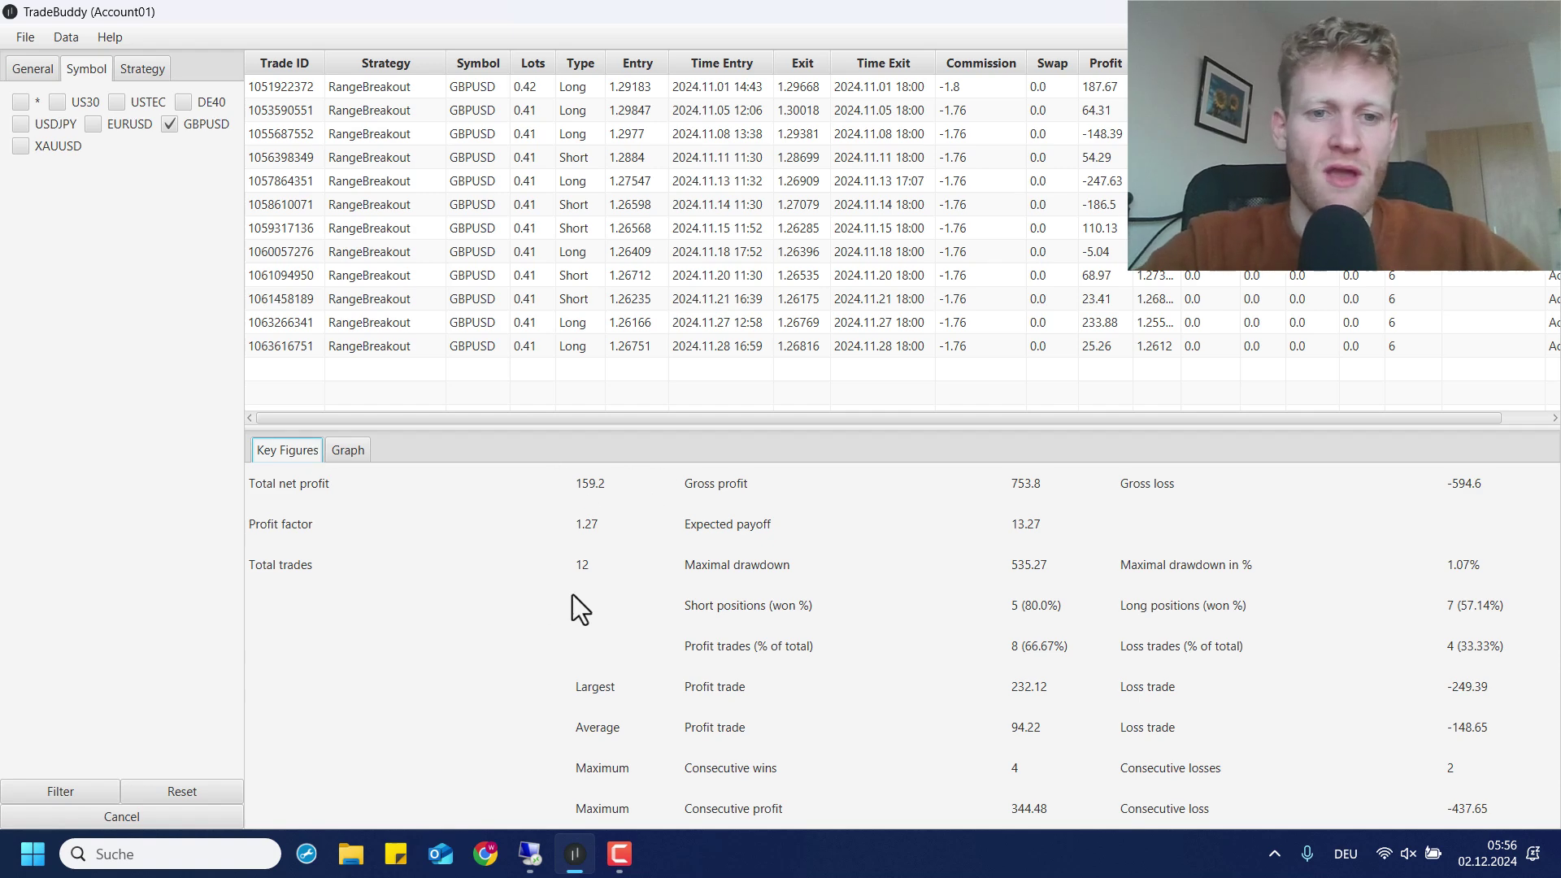
{"action": "left_click", "coordinate": [348, 455]}
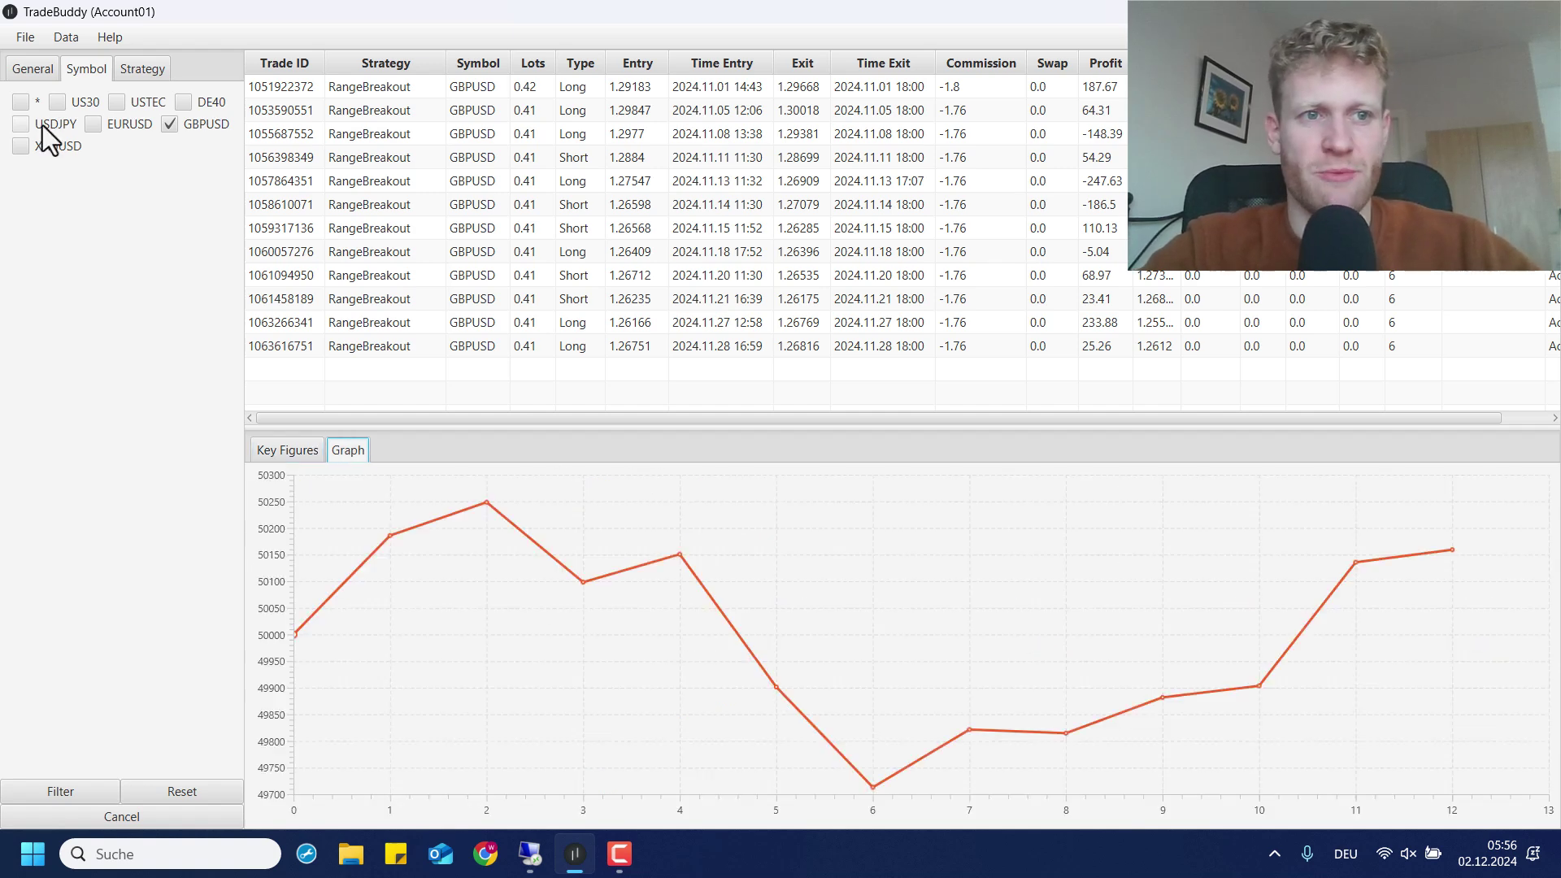
Filter the RangeBreakout trades by XAUUSD instead of GBPUSD and check their equity graph and key figures
{"action": "left_click", "coordinate": [54, 145]}
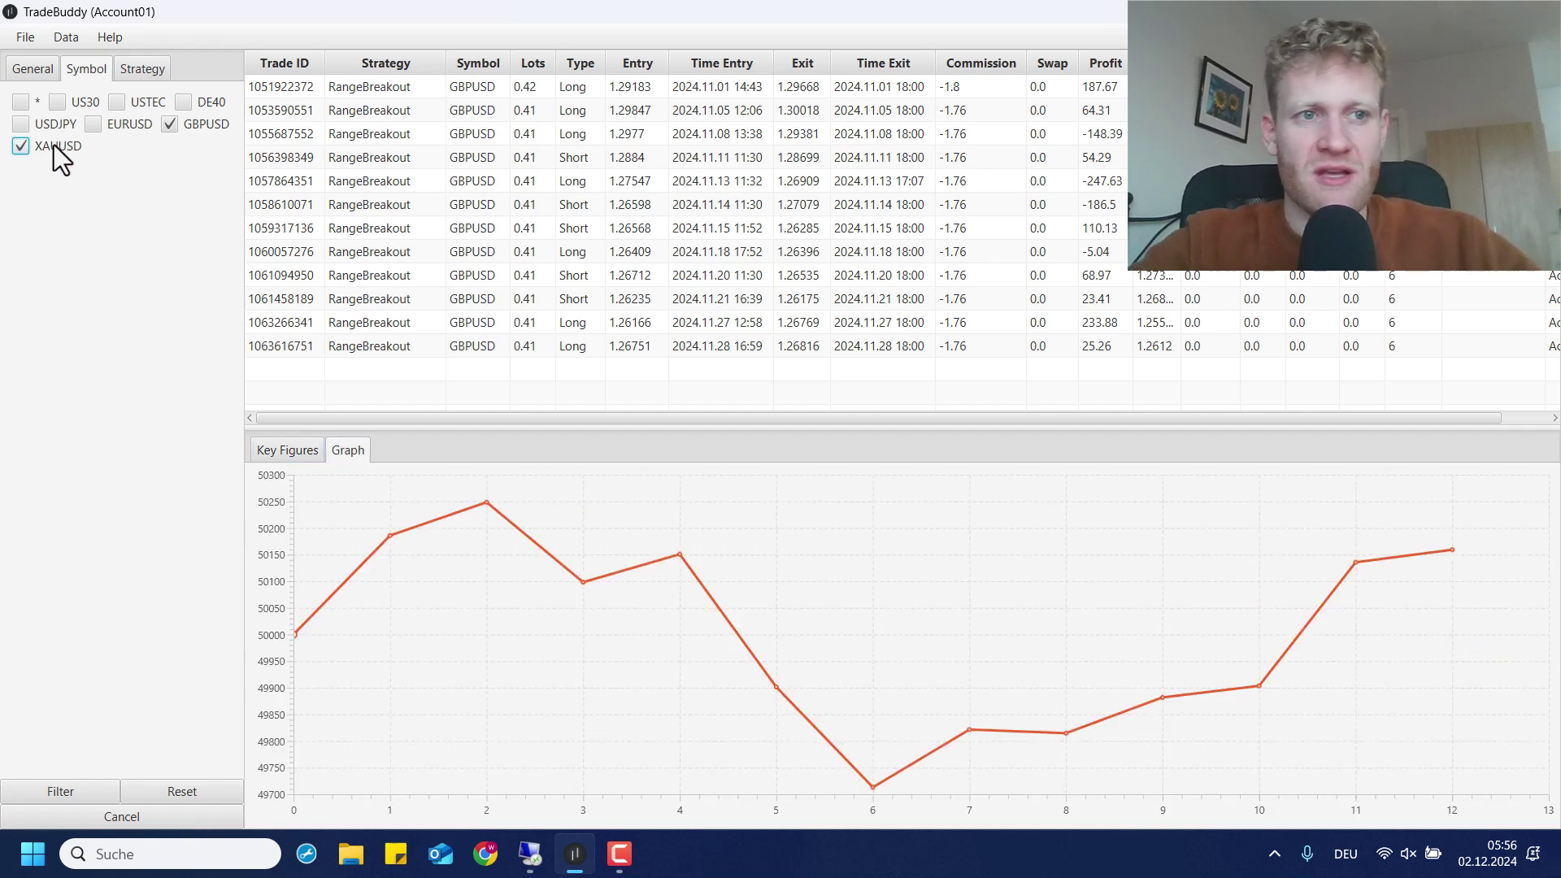
{"action": "left_click", "coordinate": [179, 126]}
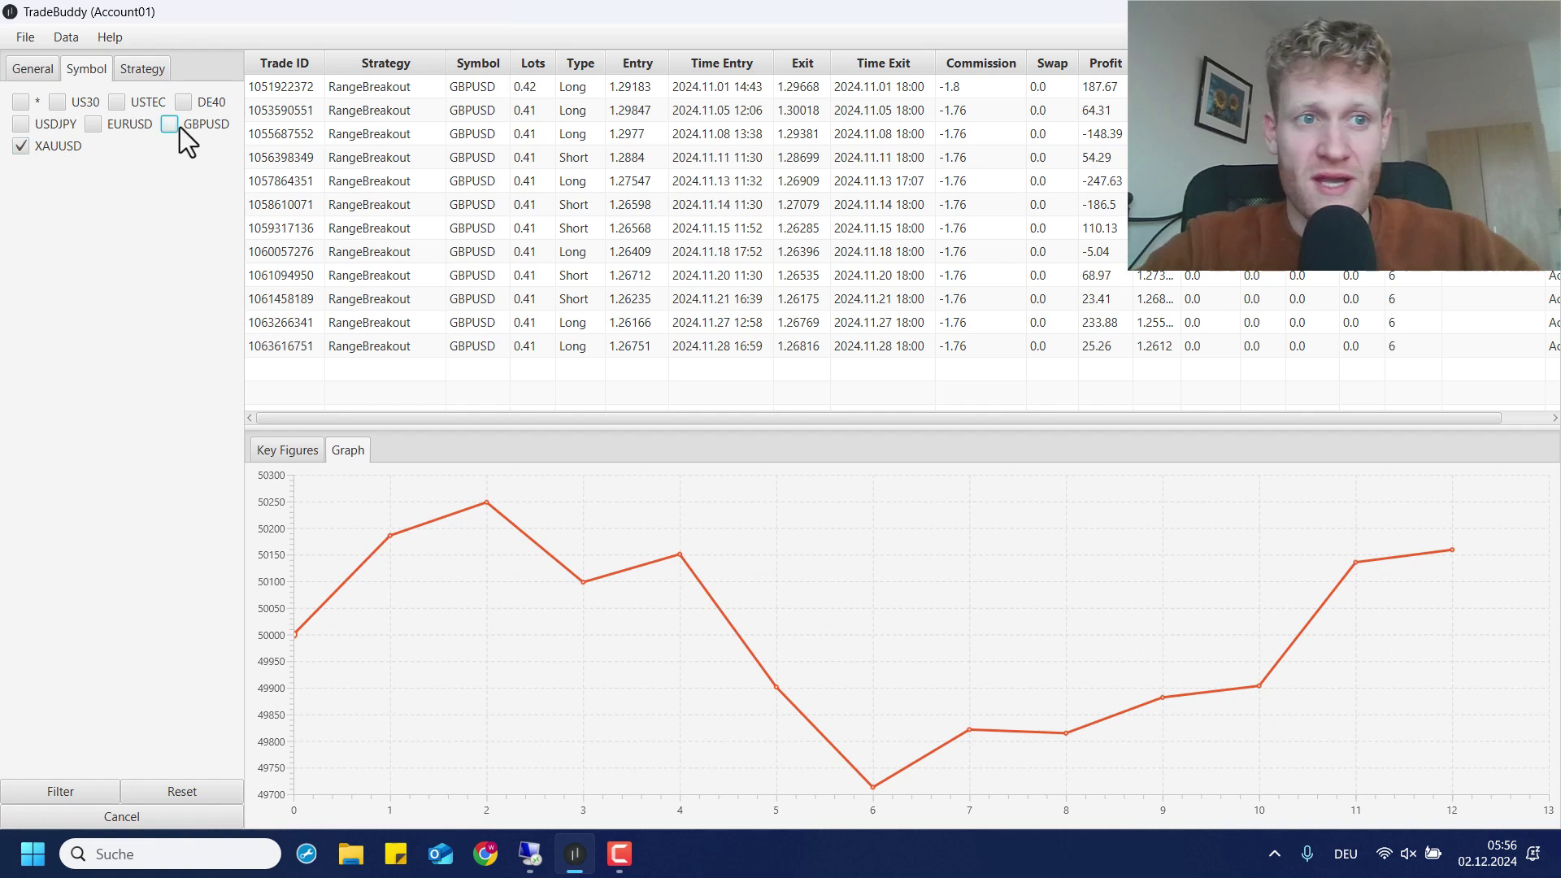
{"action": "left_click", "coordinate": [93, 793]}
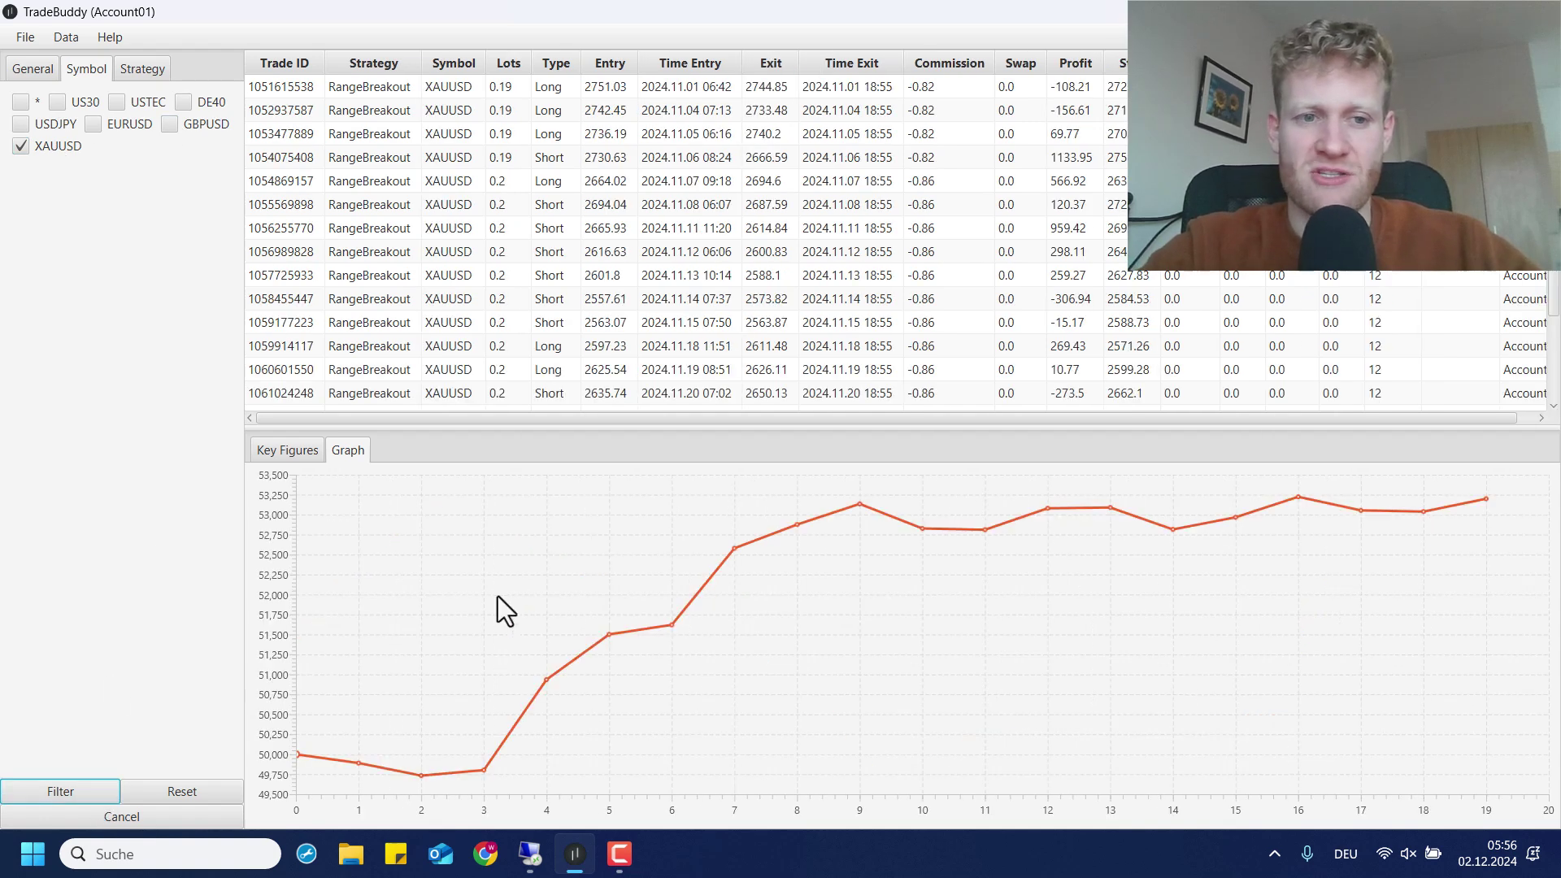
{"action": "left_click", "coordinate": [295, 453]}
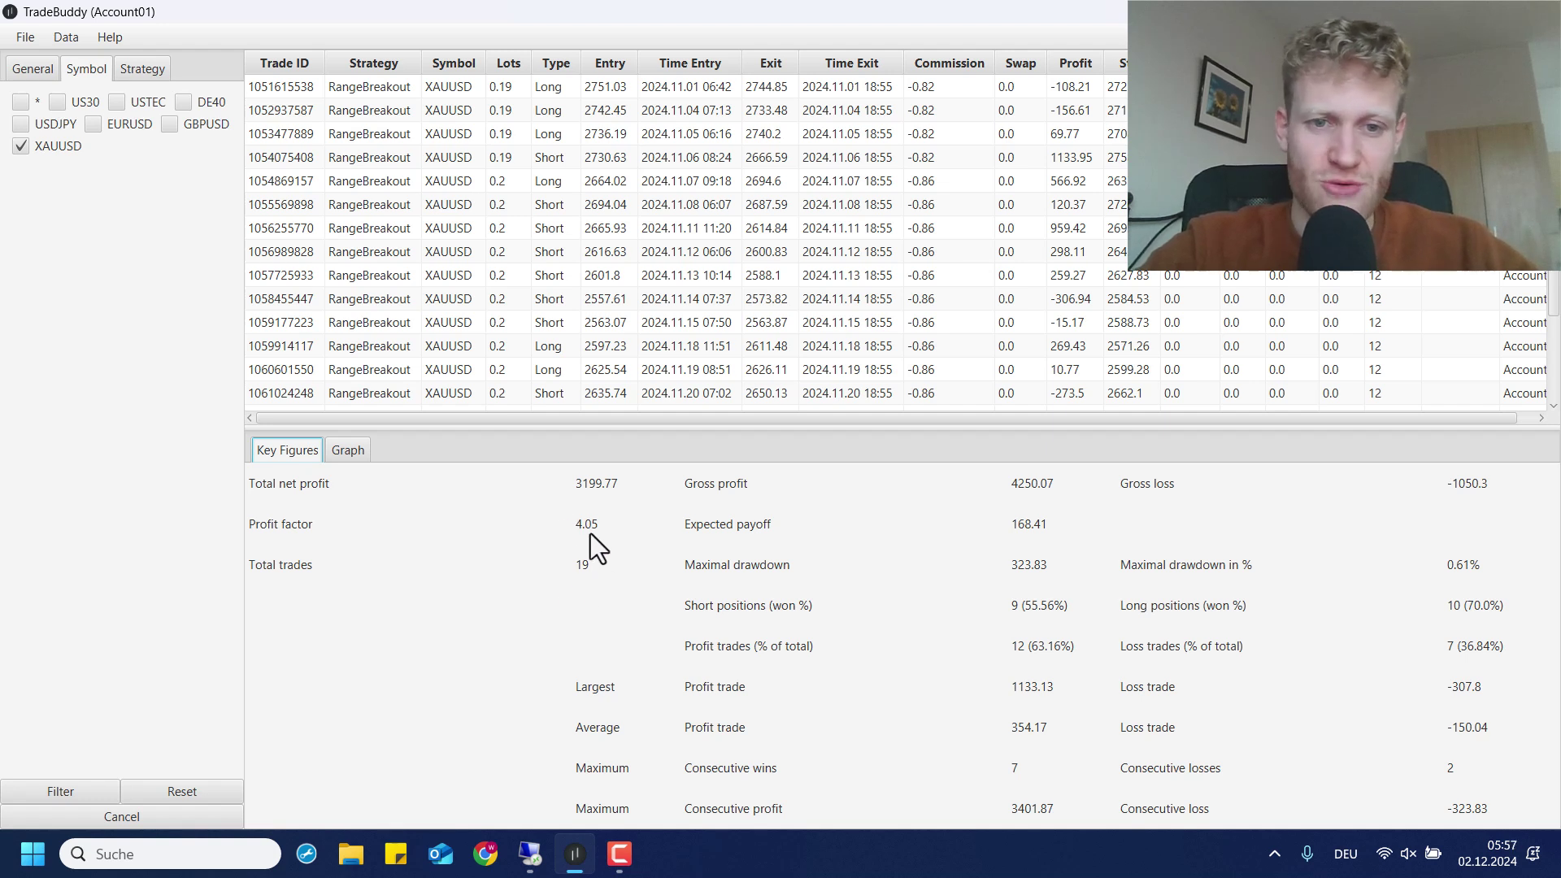
{"action": "left_click", "coordinate": [355, 460]}
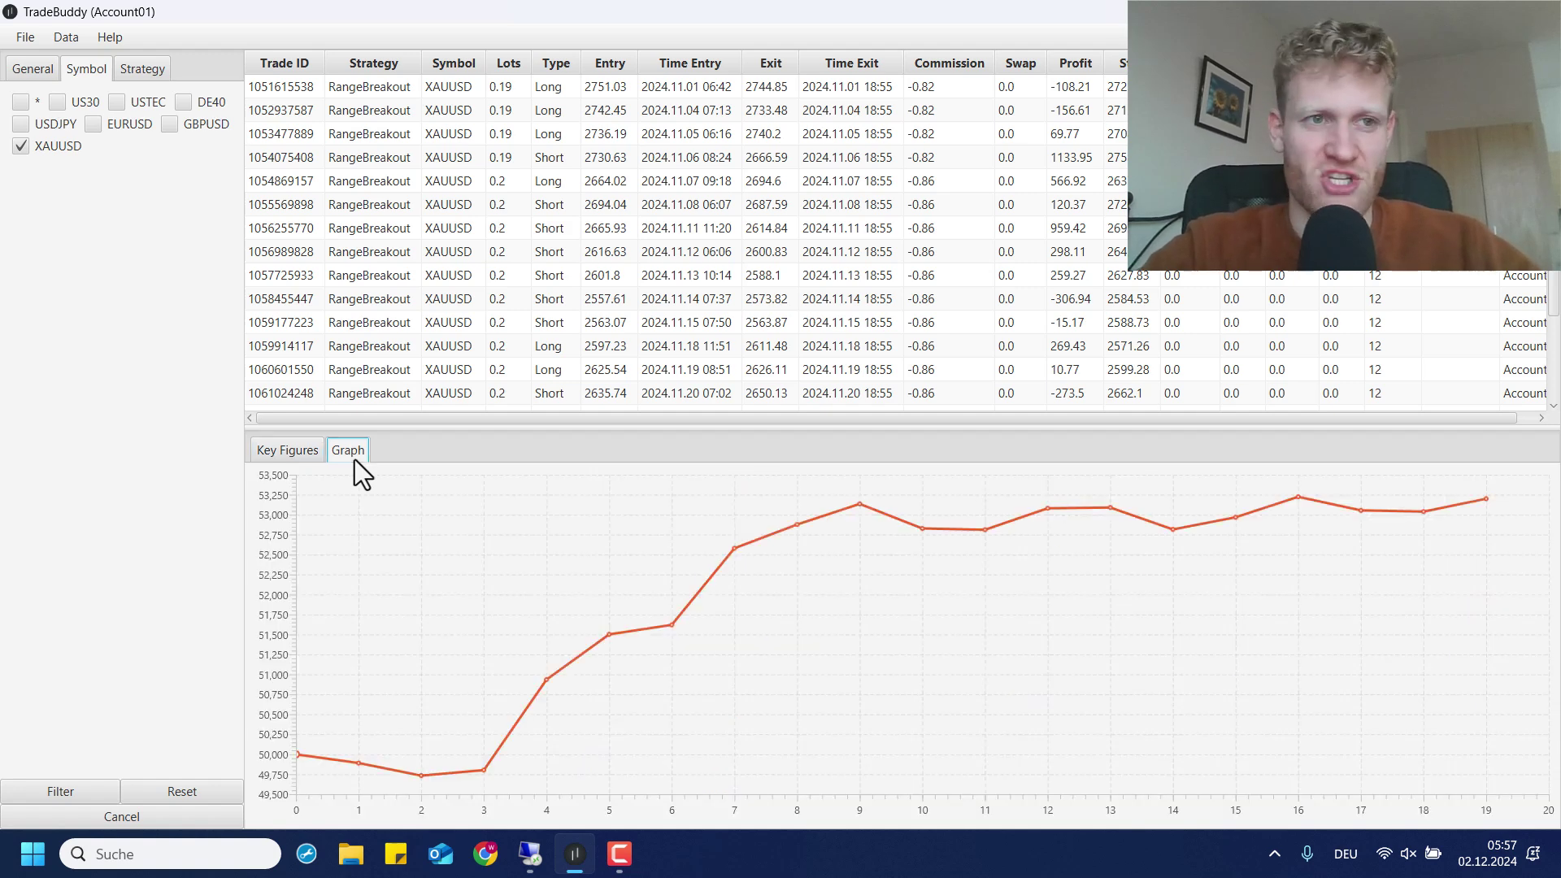
Extend the RangeBreakout filter to all symbols in place of XAUUSD and check the overall key figures and equity graph
{"action": "left_click", "coordinate": [135, 75]}
{"action": "left_click", "coordinate": [100, 77]}
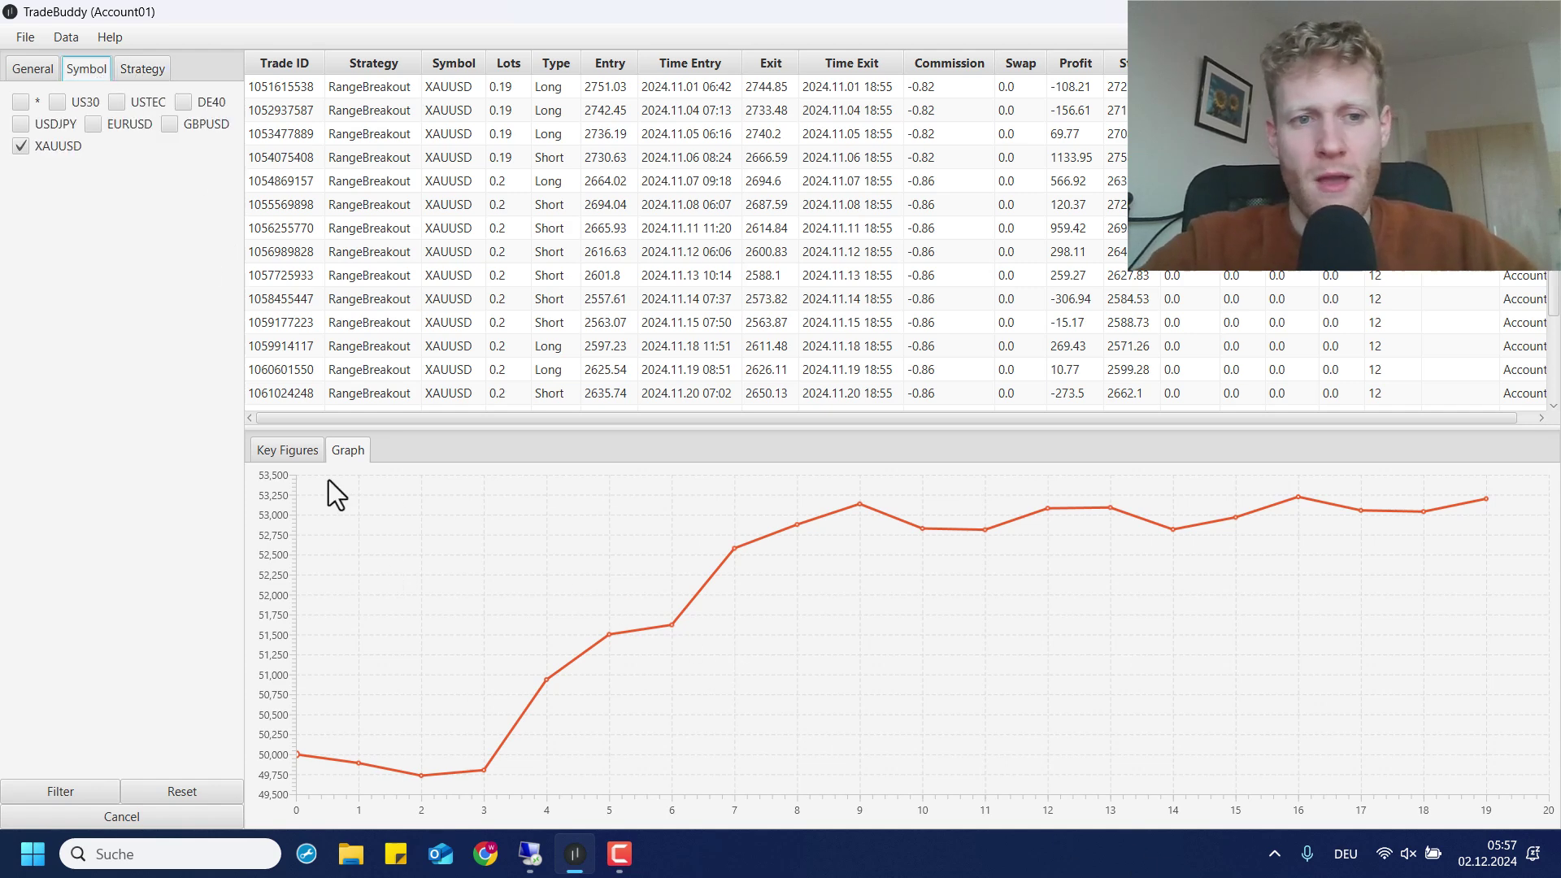
{"action": "left_click", "coordinate": [138, 70]}
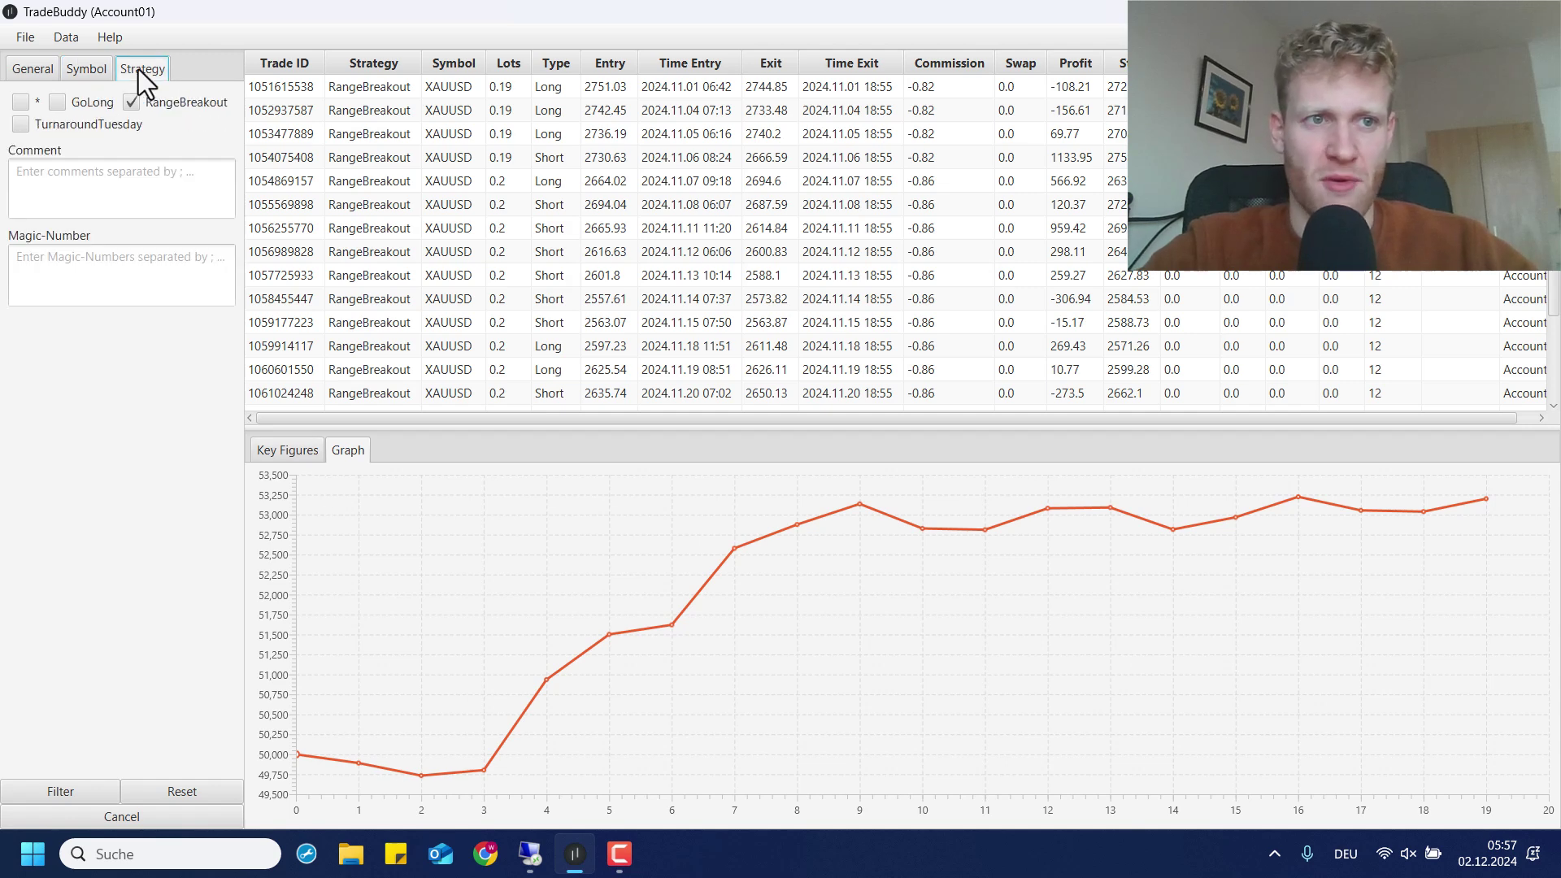
{"action": "left_click", "coordinate": [38, 99]}
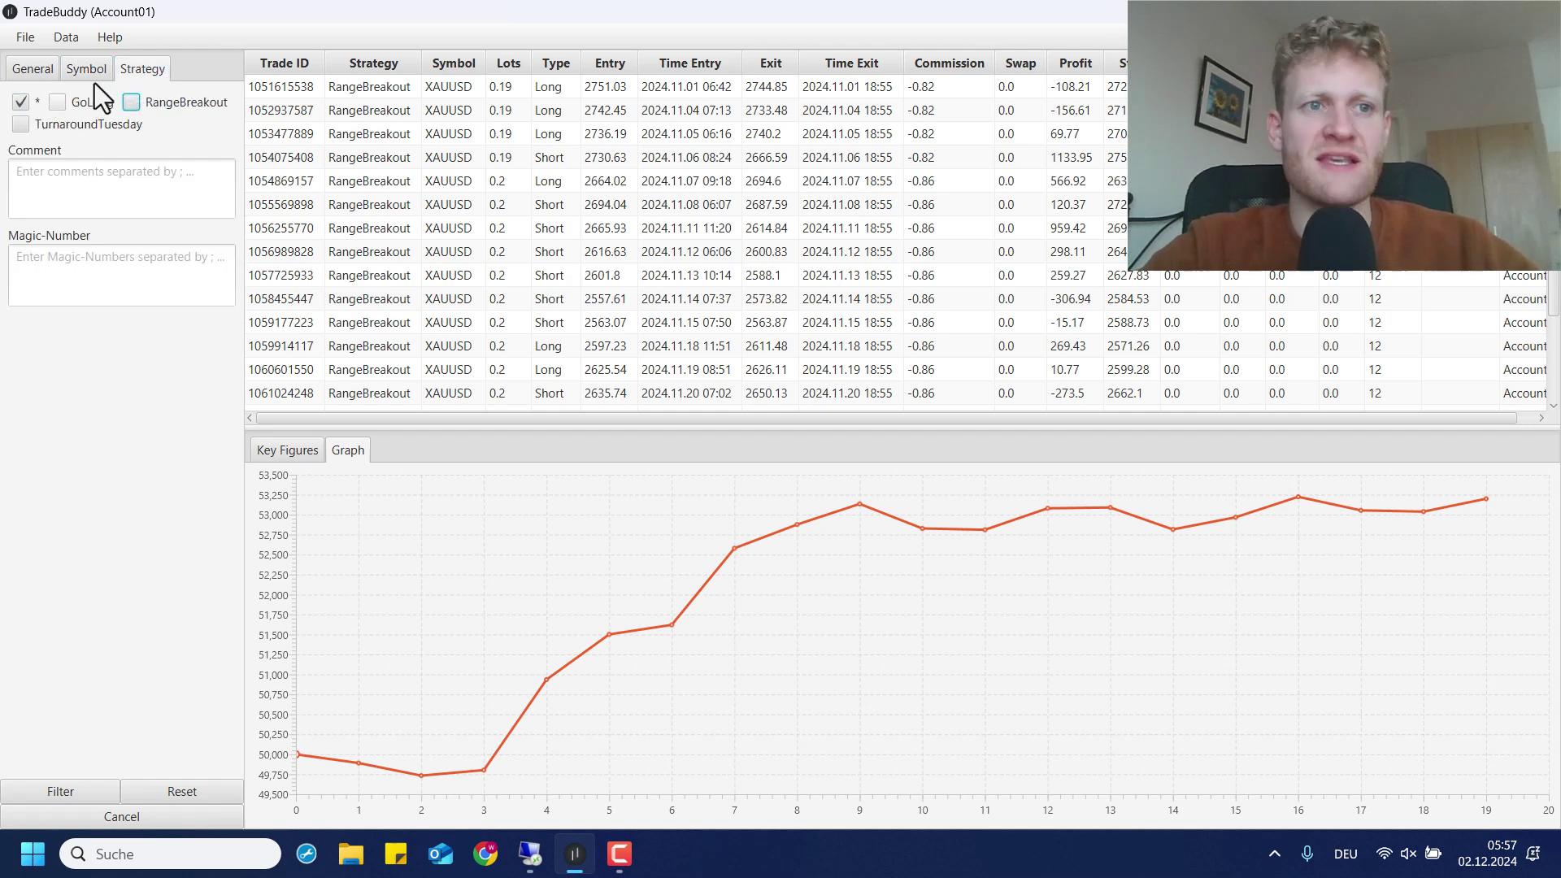
{"action": "left_click", "coordinate": [87, 70]}
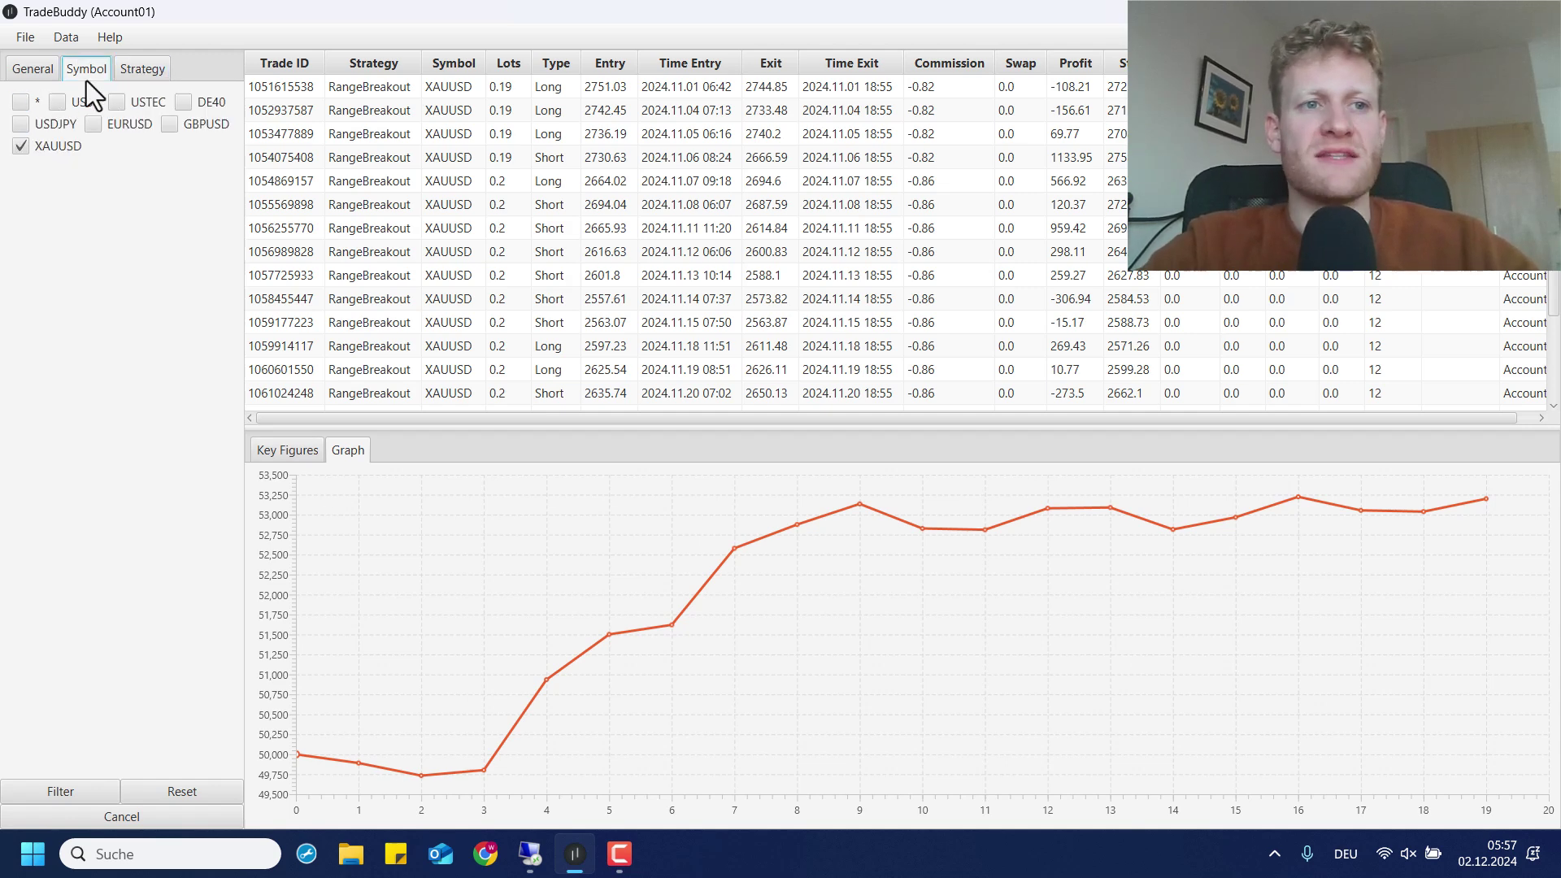
{"action": "left_click", "coordinate": [25, 104]}
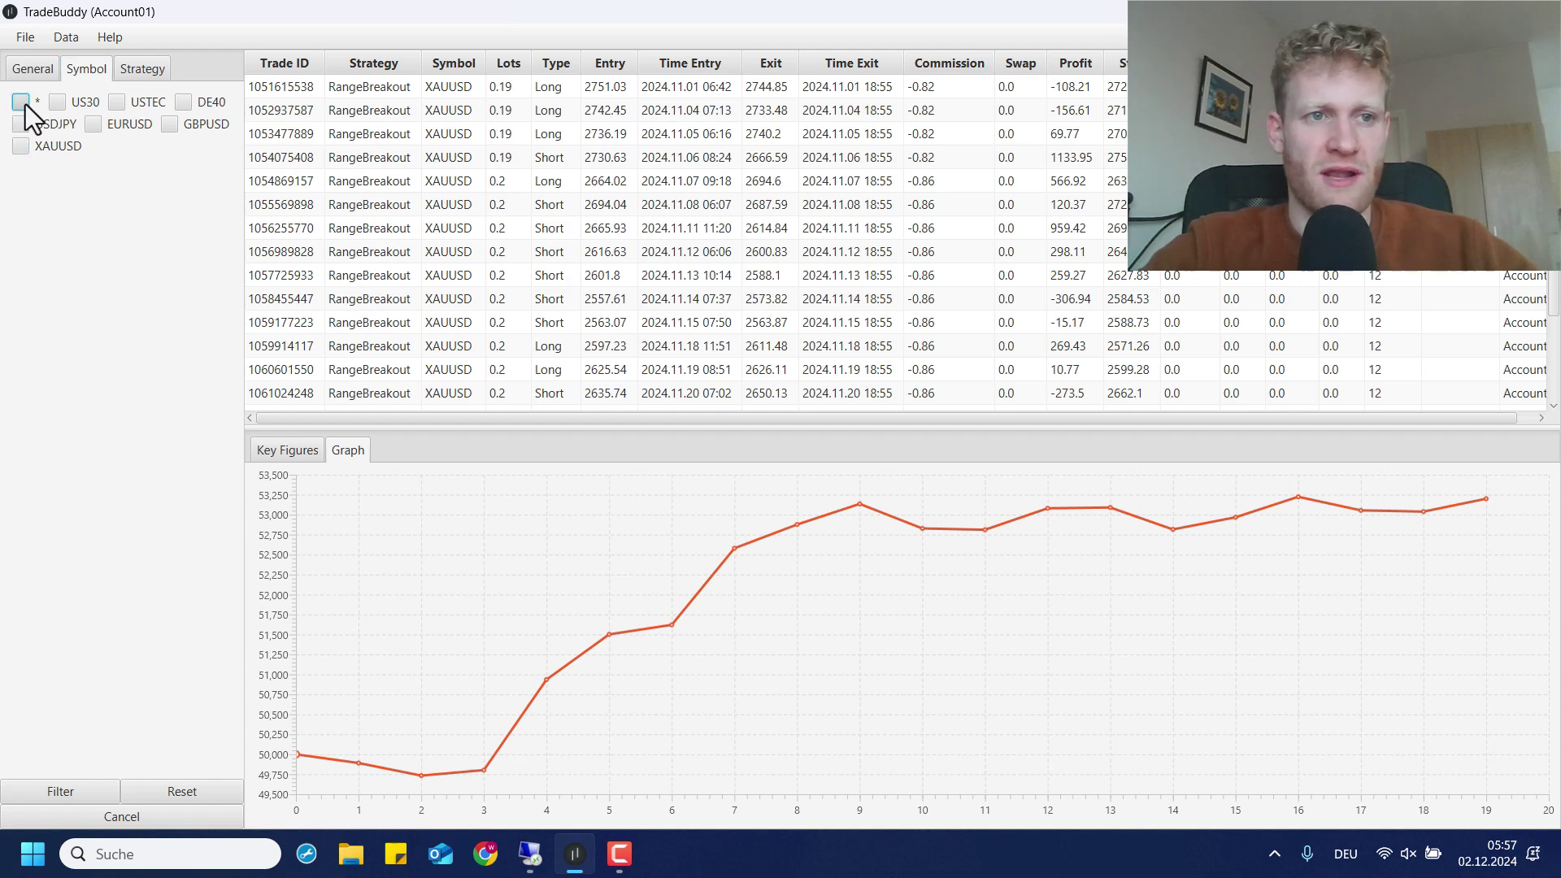
{"action": "left_click", "coordinate": [140, 71]}
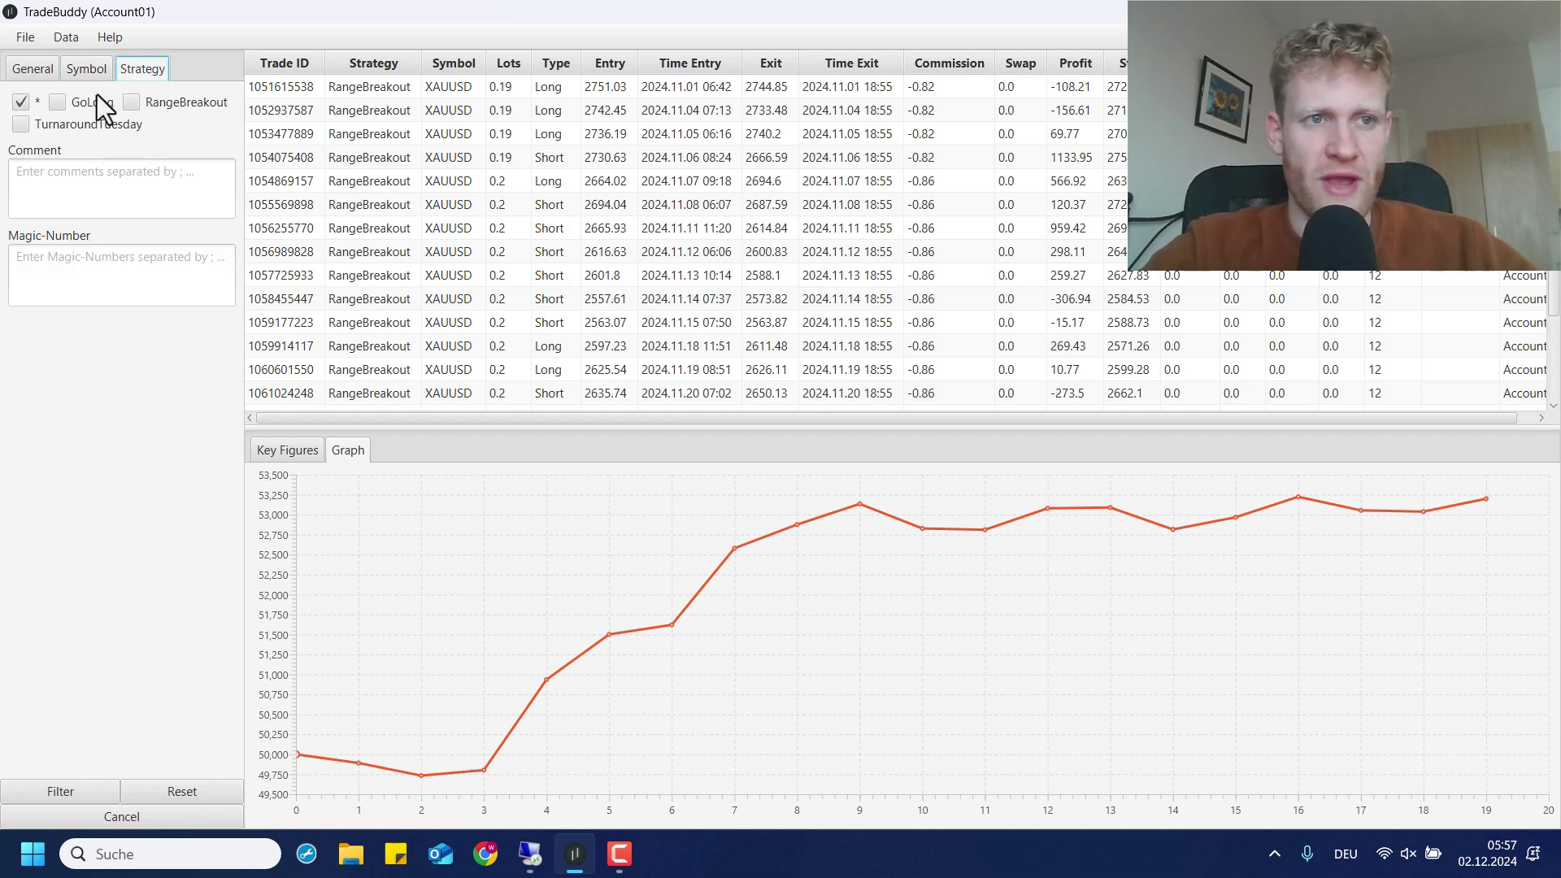
{"action": "left_click", "coordinate": [150, 106]}
{"action": "left_click", "coordinate": [21, 103]}
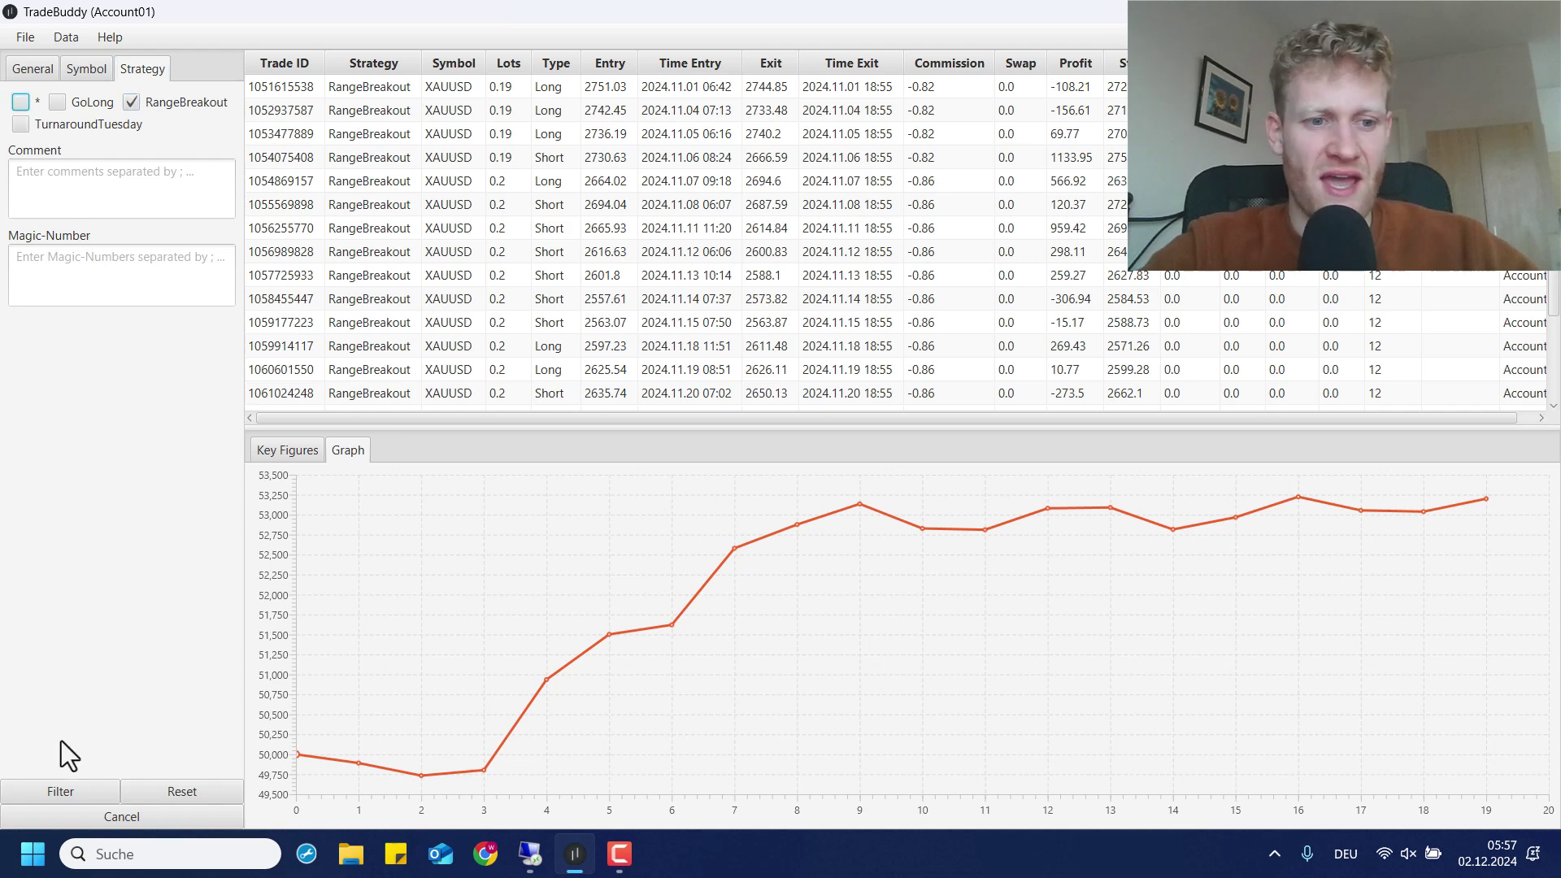
{"action": "left_click", "coordinate": [86, 790]}
{"action": "left_click", "coordinate": [302, 456]}
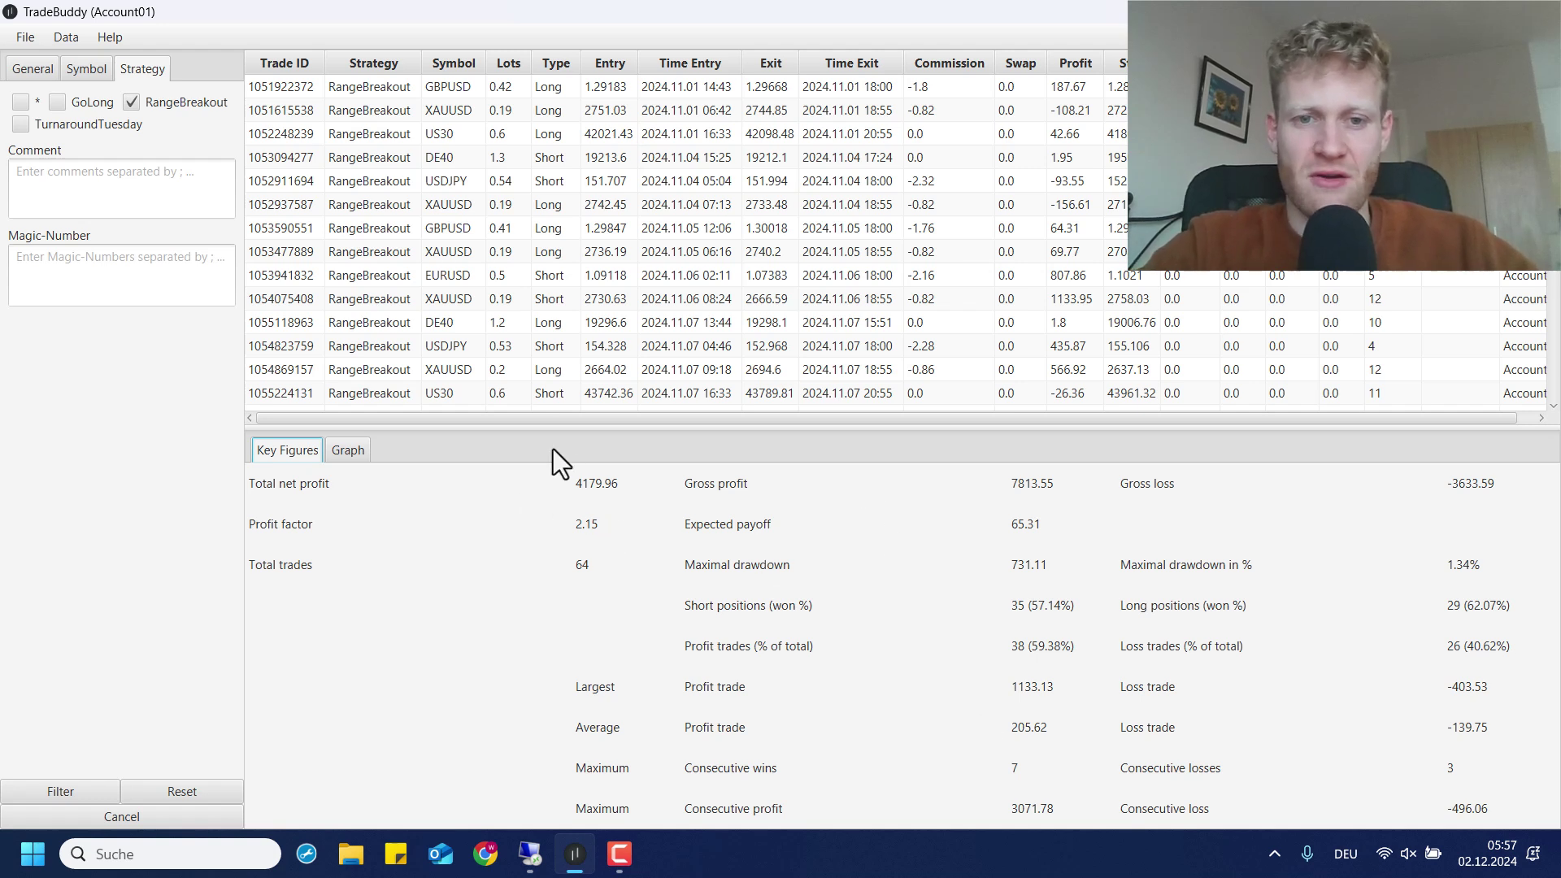
{"action": "left_click", "coordinate": [359, 450]}
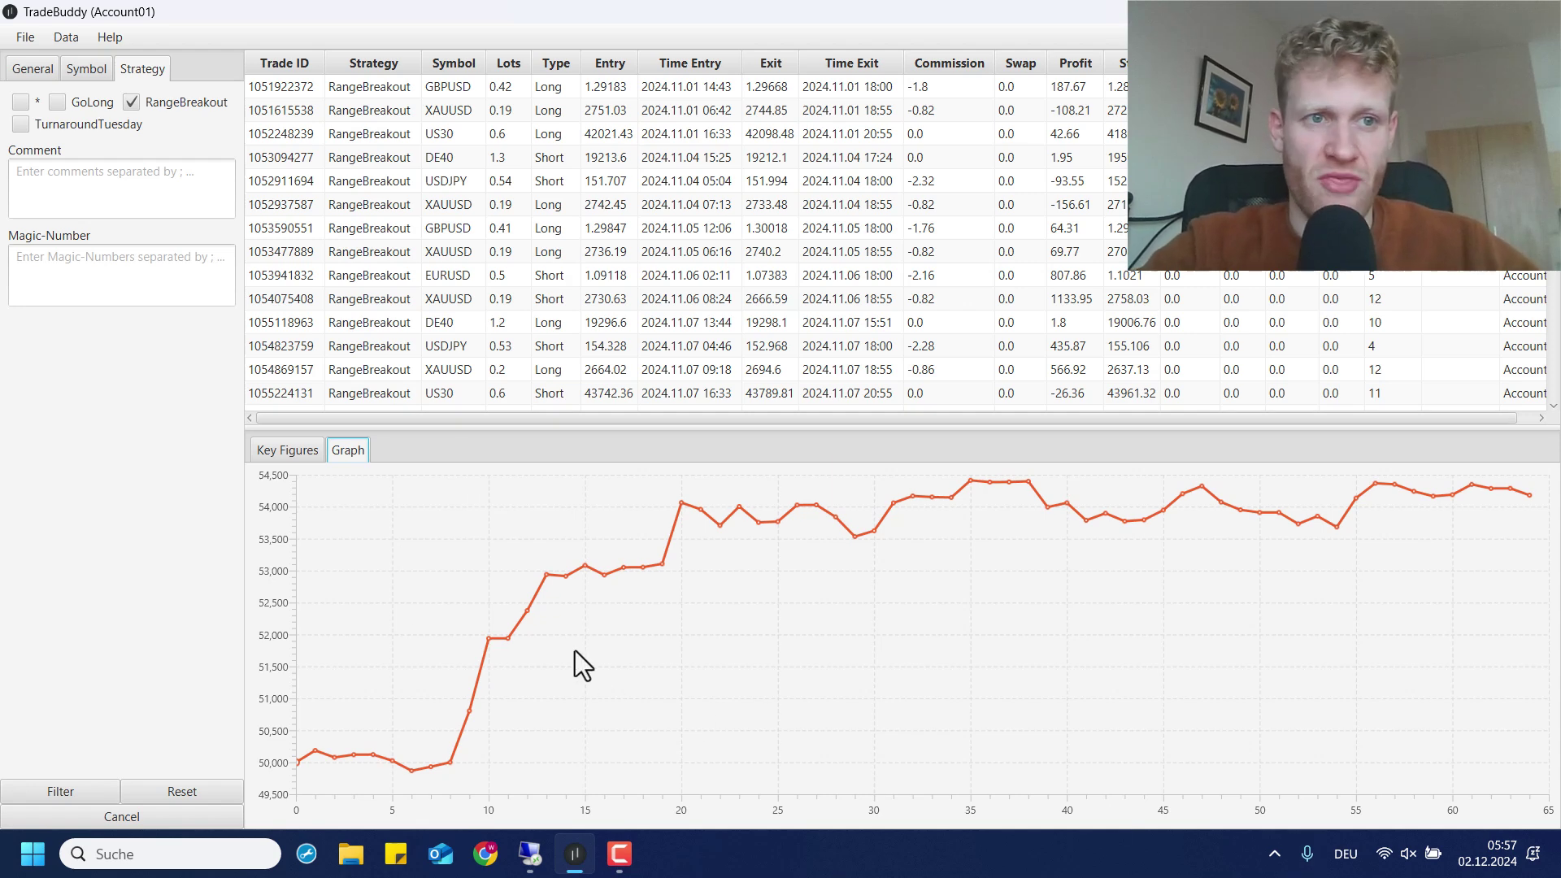
Reset the trade filter to show the full account history and close the filter settings to view the complete equity graph
{"action": "left_click", "coordinate": [146, 109]}
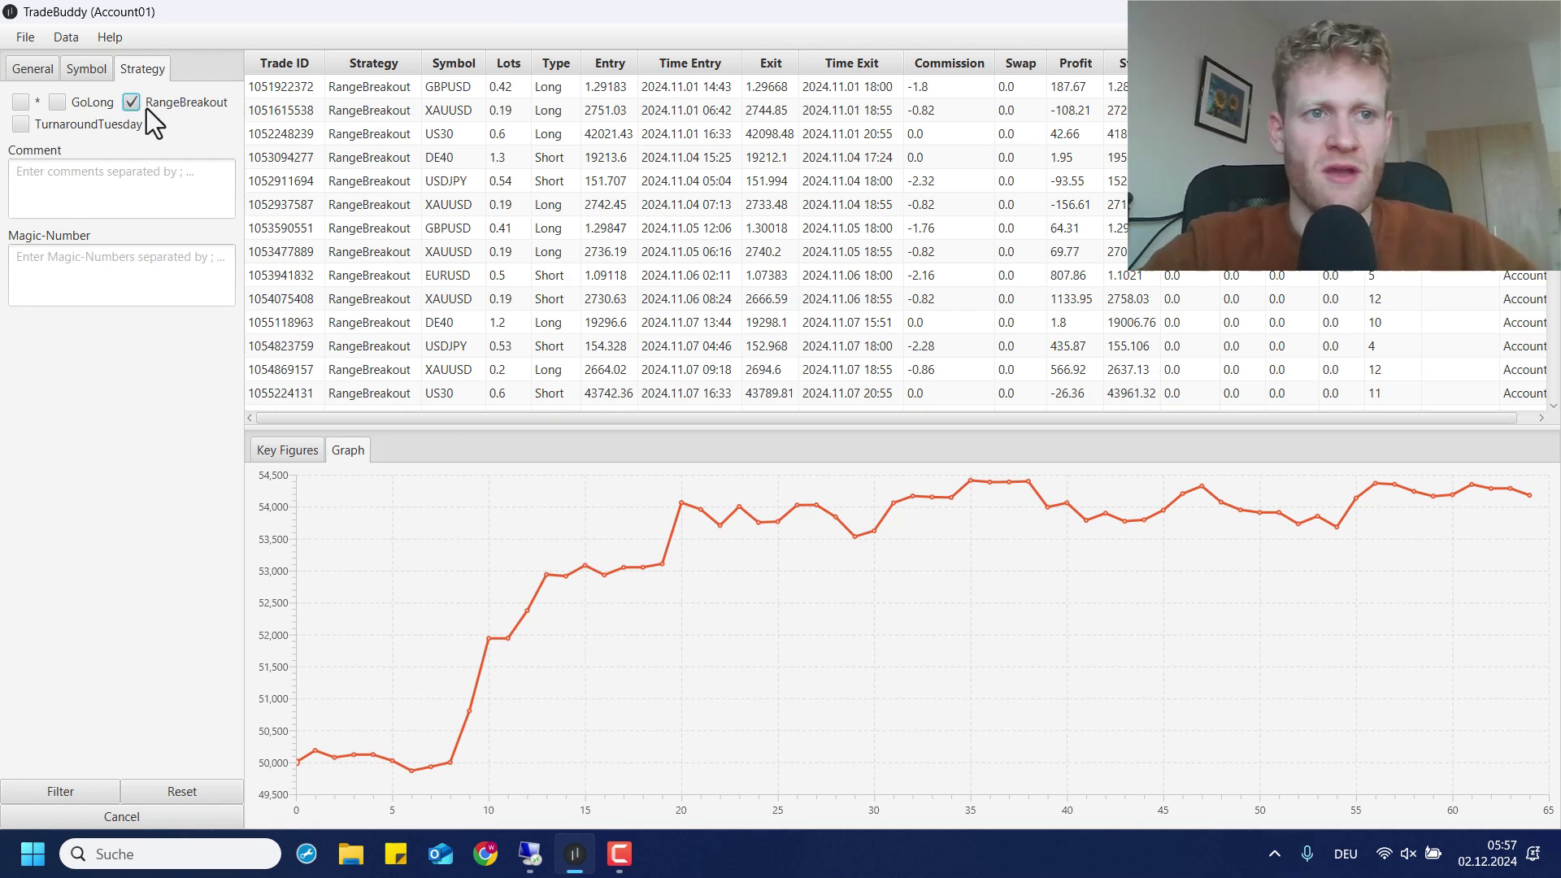
{"action": "left_click", "coordinate": [43, 72]}
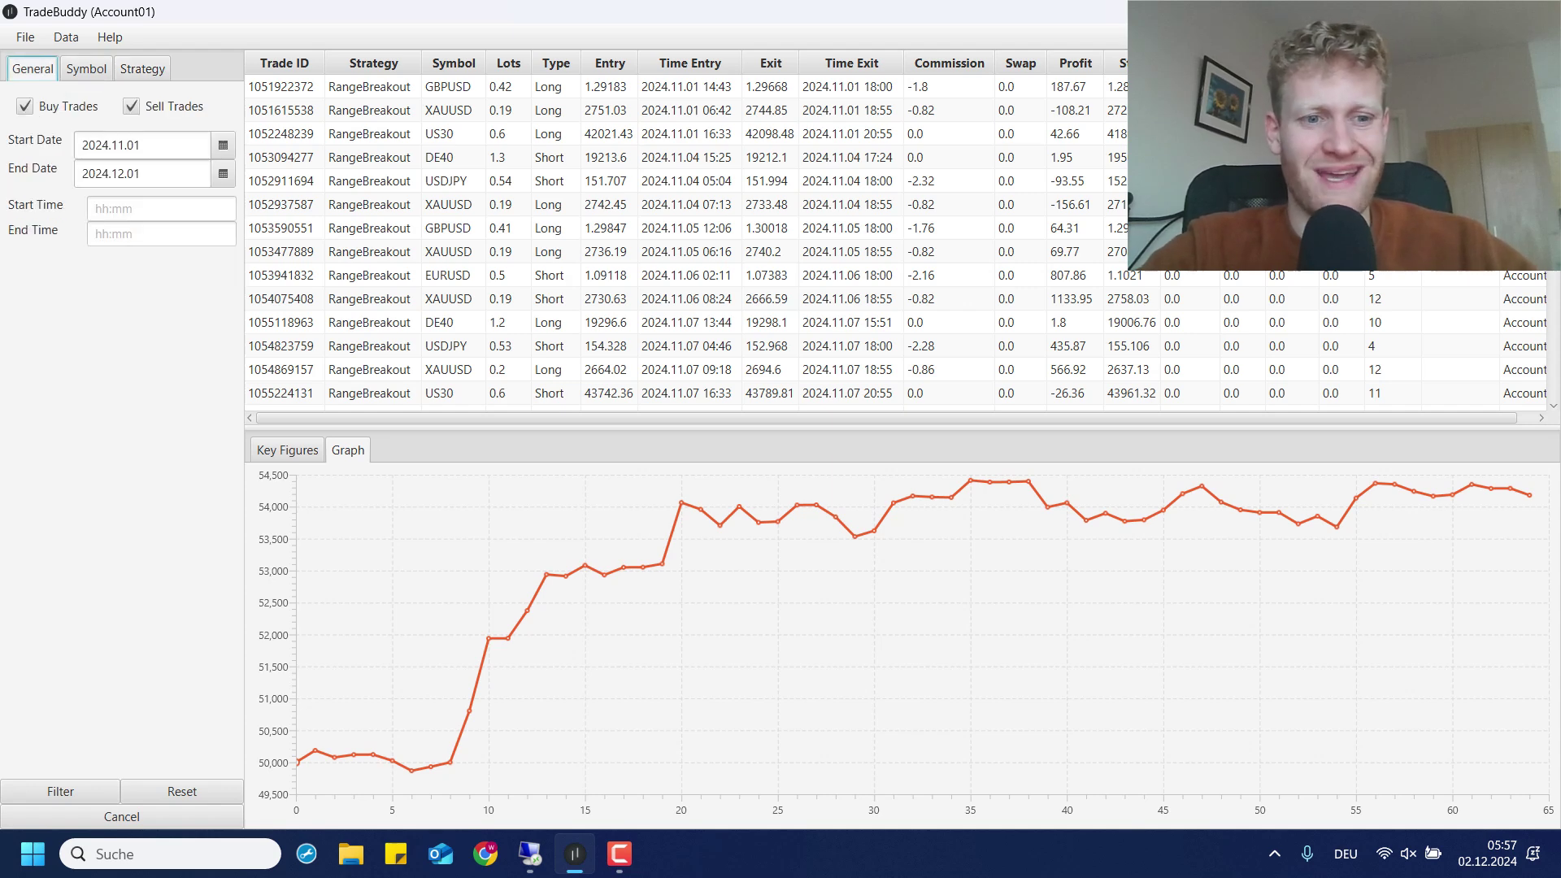
{"action": "left_click", "coordinate": [193, 797]}
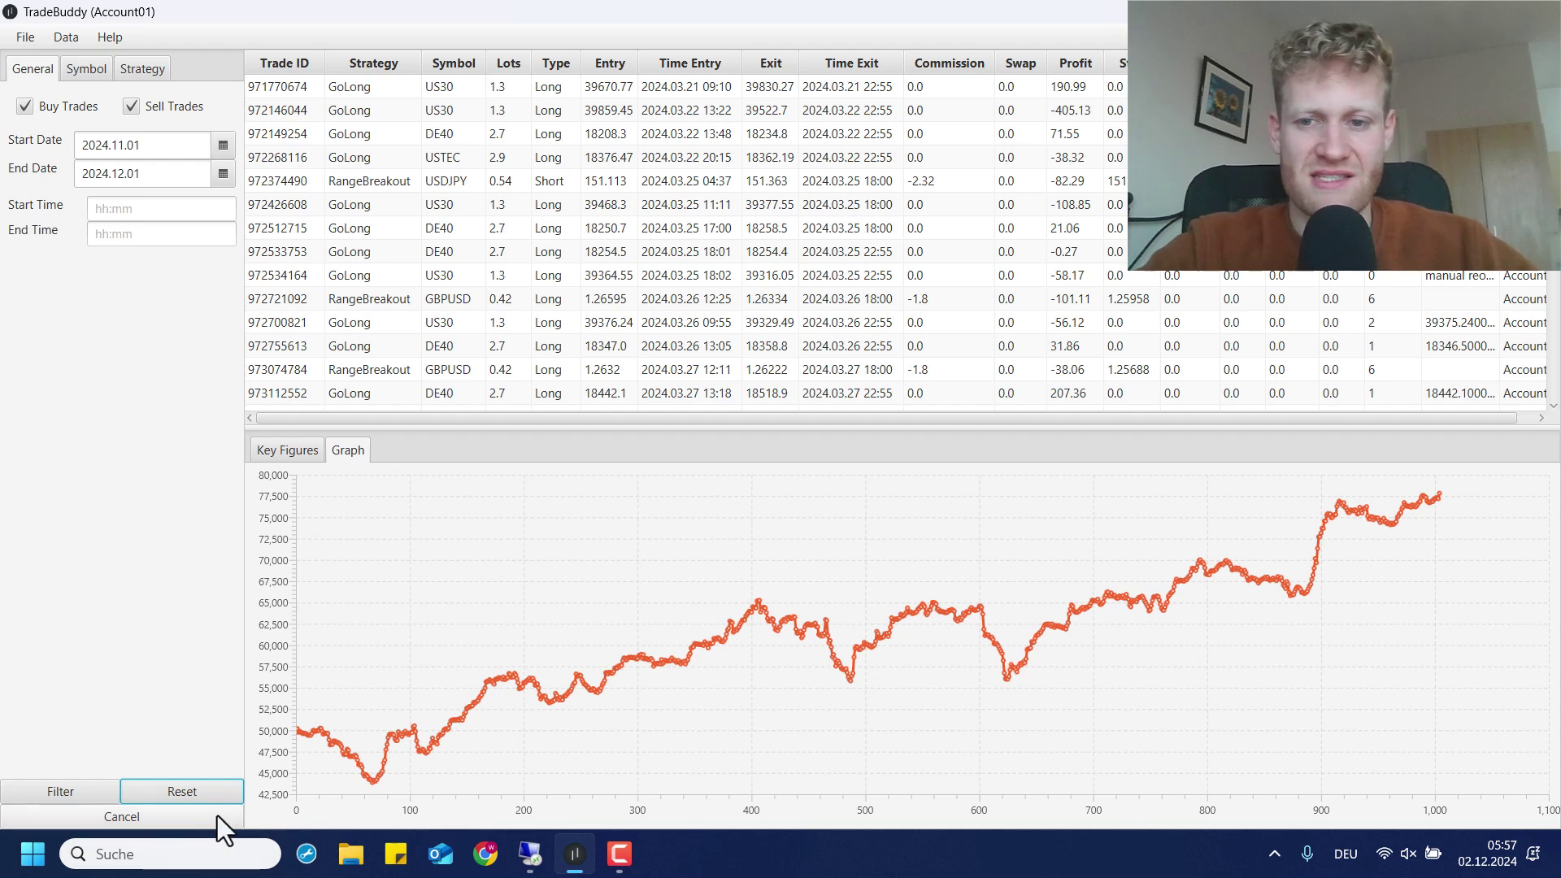
{"action": "left_click", "coordinate": [216, 818]}
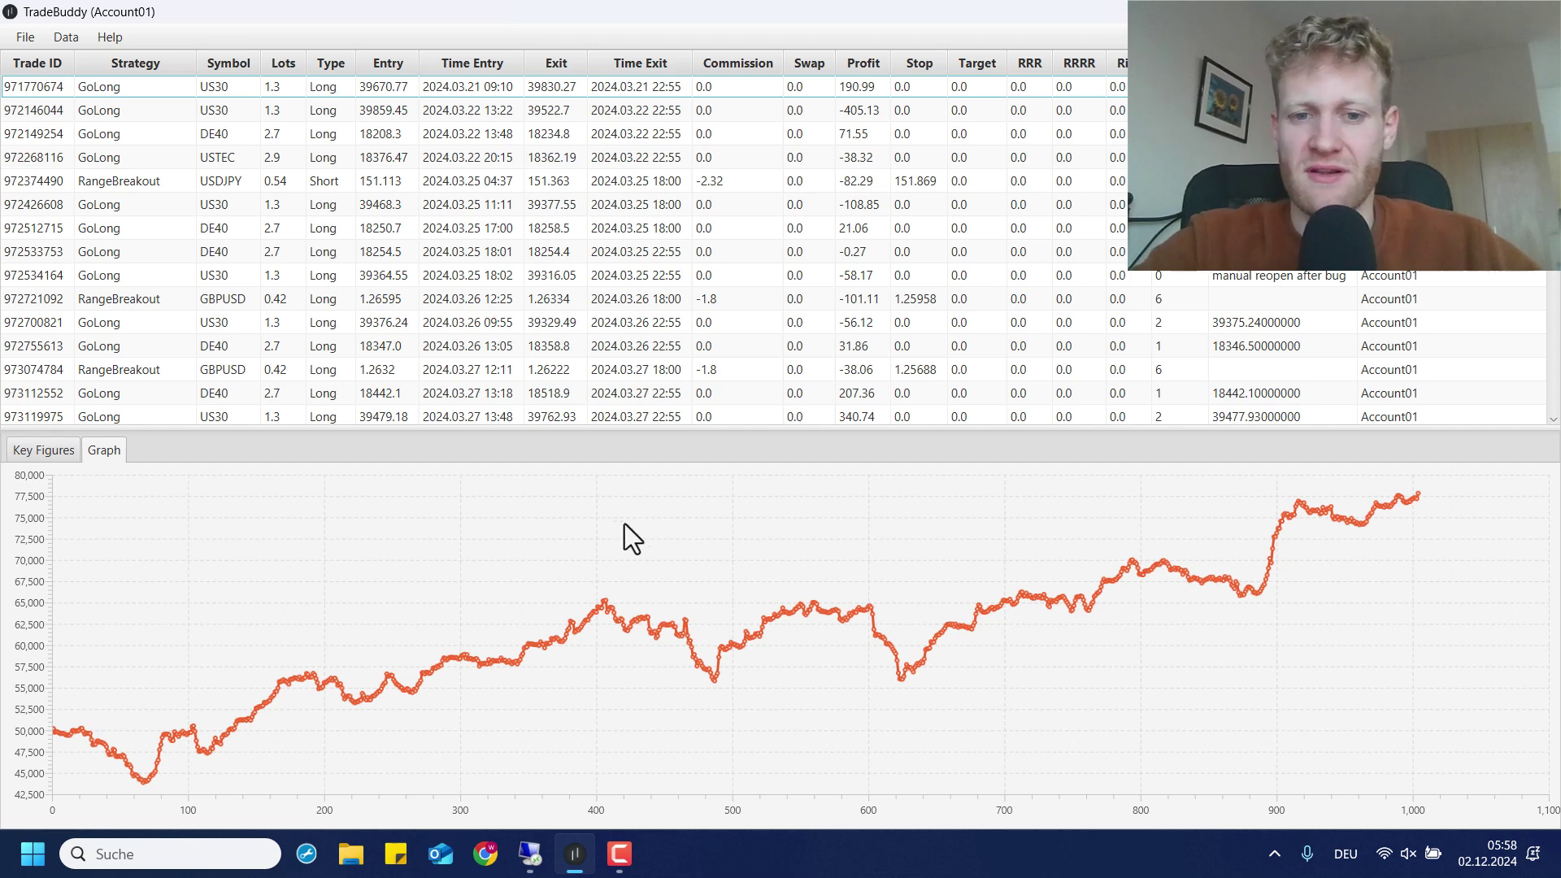
{"action": "left_click", "coordinate": [769, 850]}
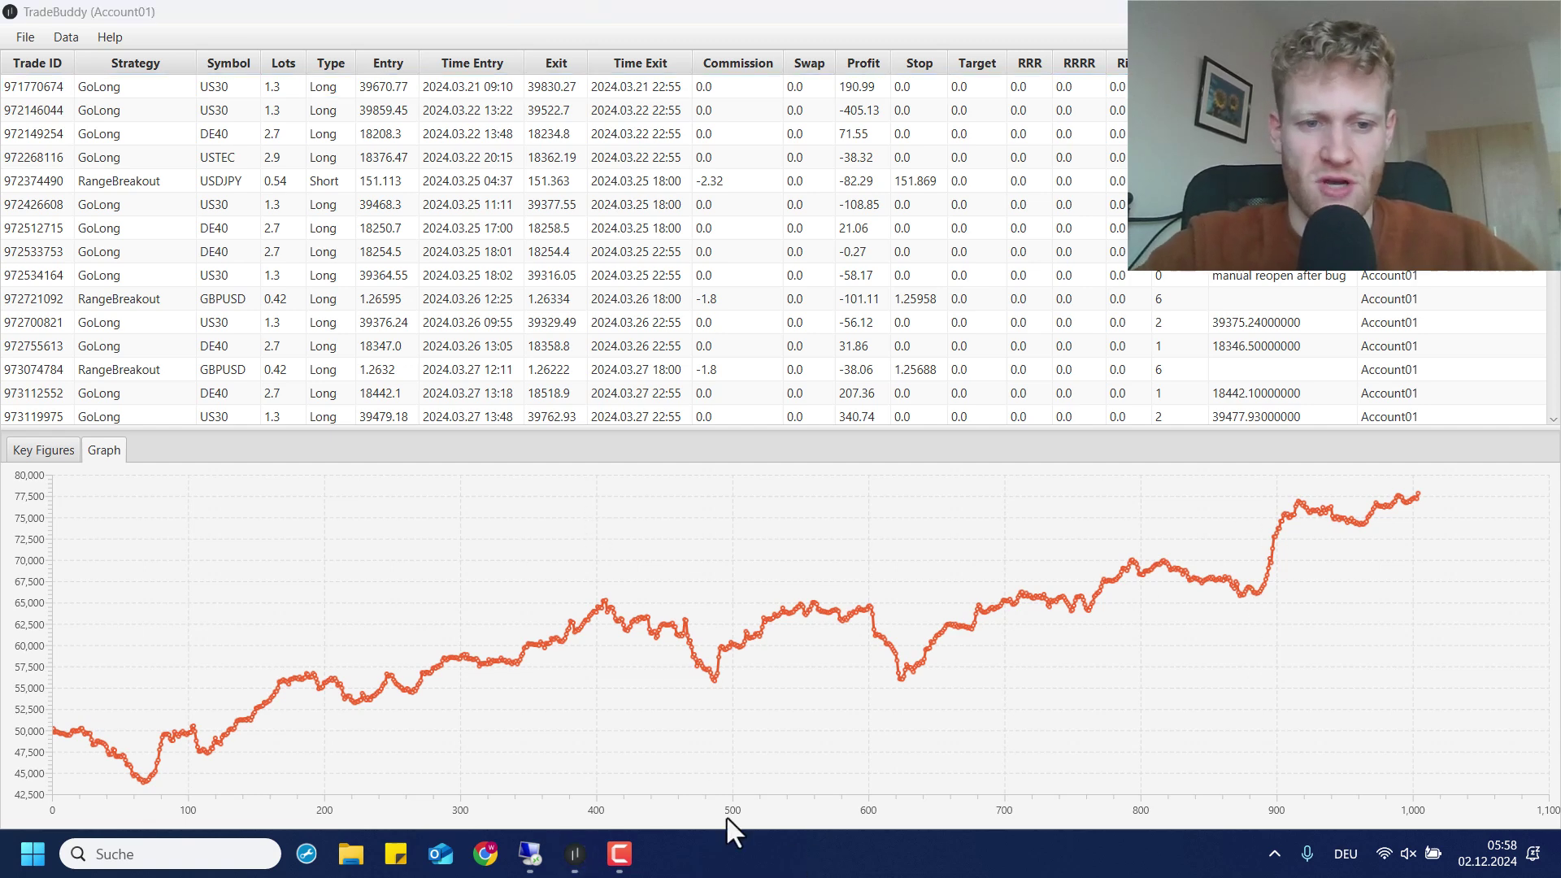